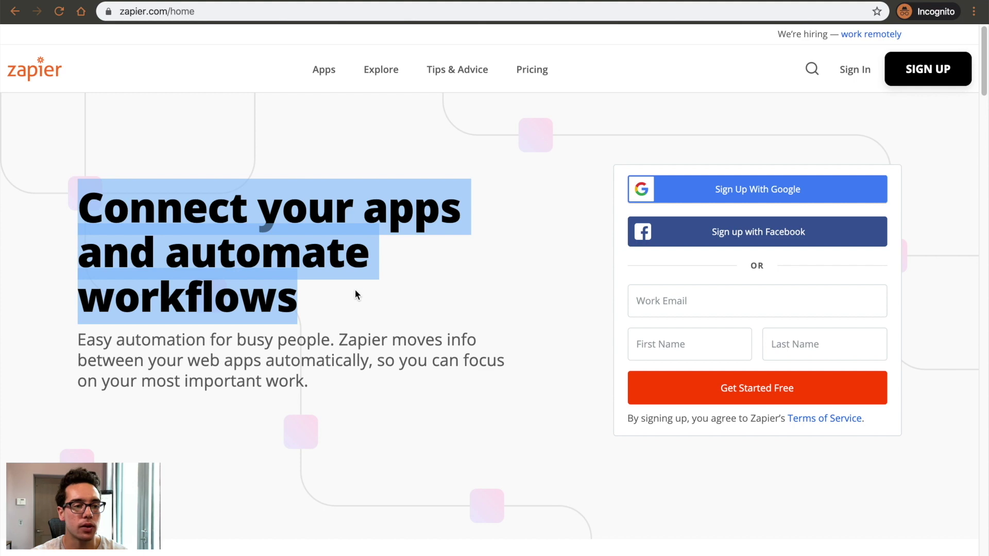
Bring up Zapier, view the ZapRight team account's zaps, then switch back to the personal account
{"action": "key", "text": "ctrl+Up"}
{"action": "left_click", "coordinate": [464, 227]}
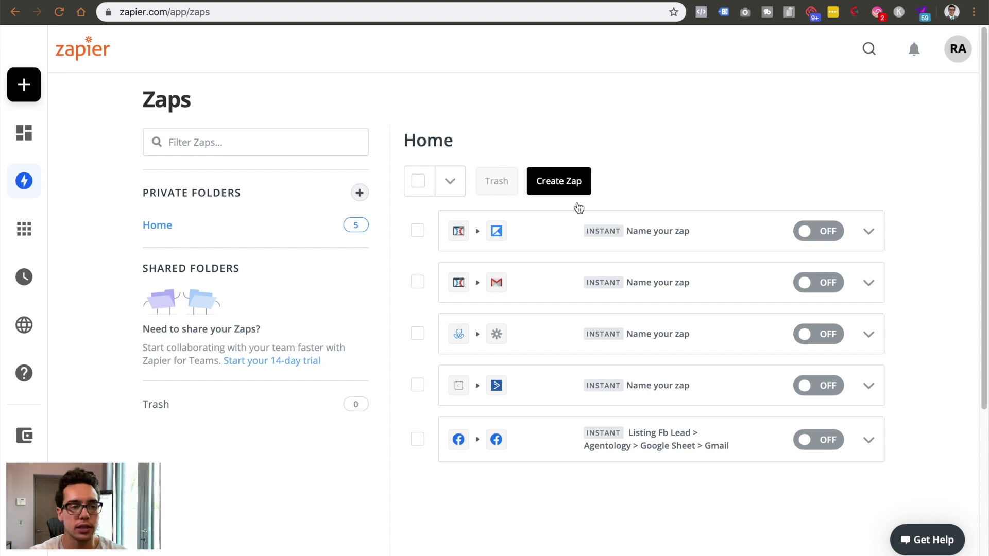
{"action": "left_click", "coordinate": [957, 49]}
{"action": "left_click", "coordinate": [877, 130]}
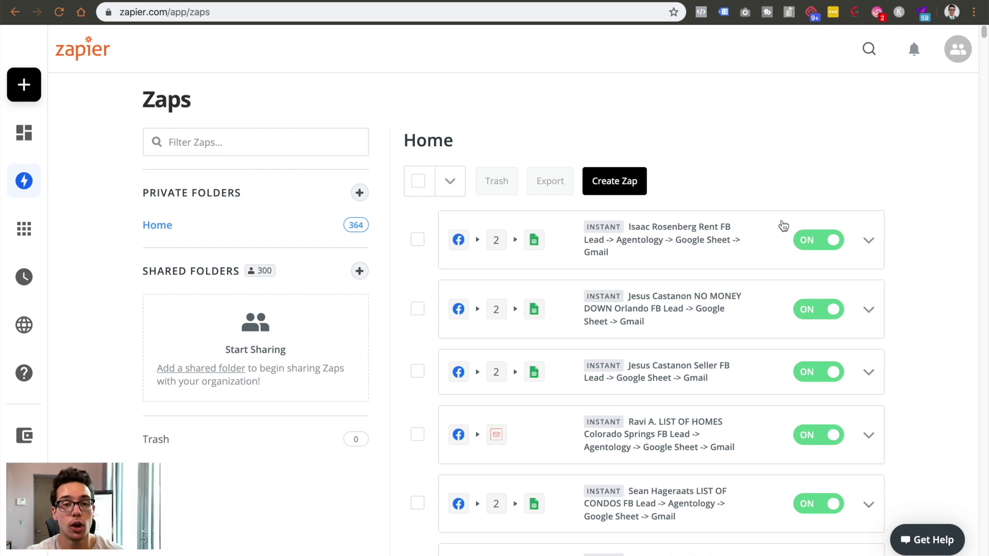
{"action": "left_click", "coordinate": [957, 50]}
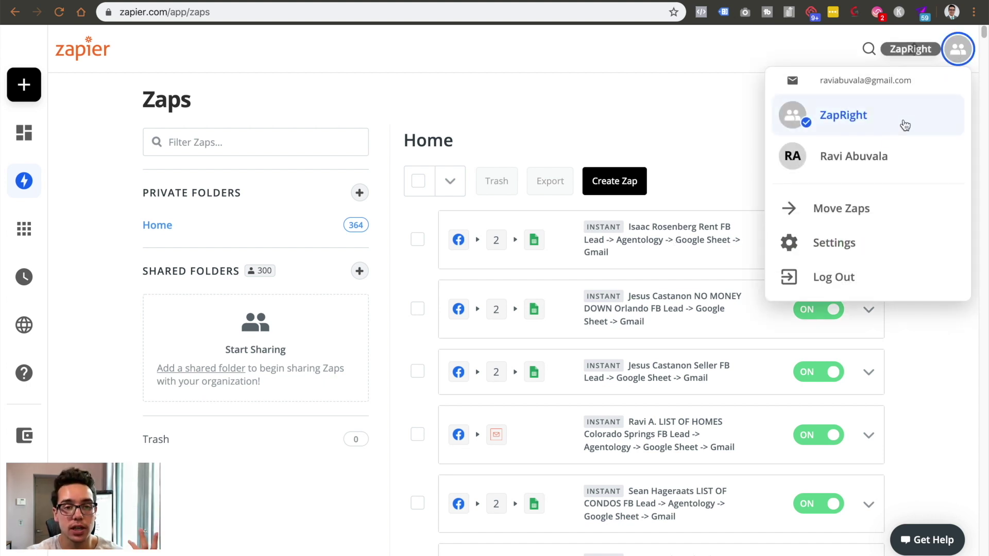
{"action": "left_click", "coordinate": [869, 163]}
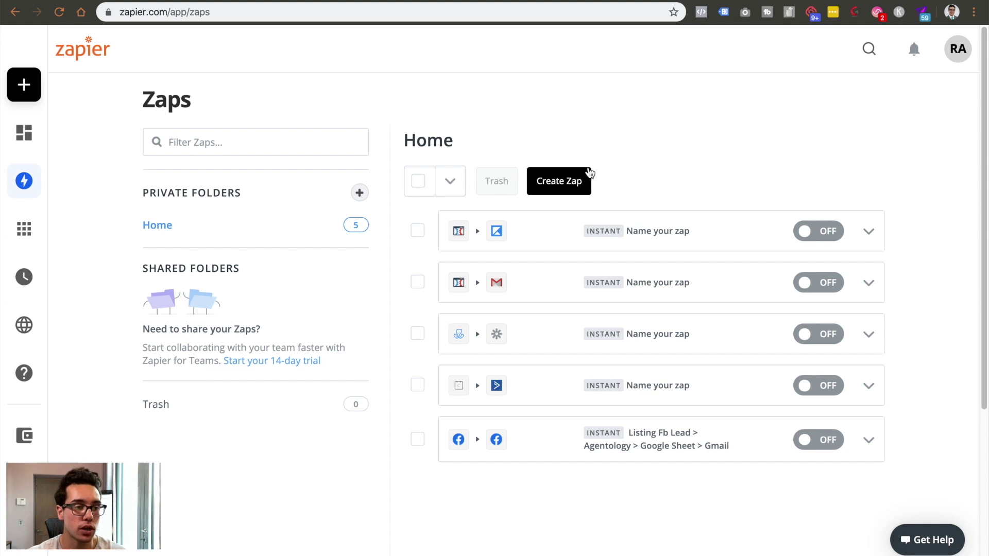
Create a new zap and browse the 'When this happens' trigger app list
{"action": "left_click", "coordinate": [574, 193]}
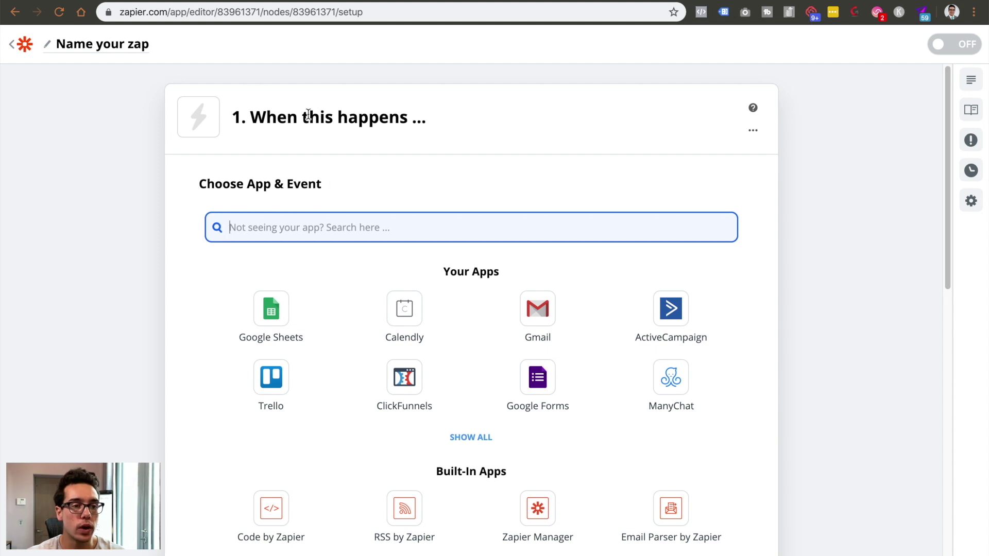
{"action": "scroll", "coordinate": [464, 237], "scroll_direction": "down", "scroll_amount": 1}
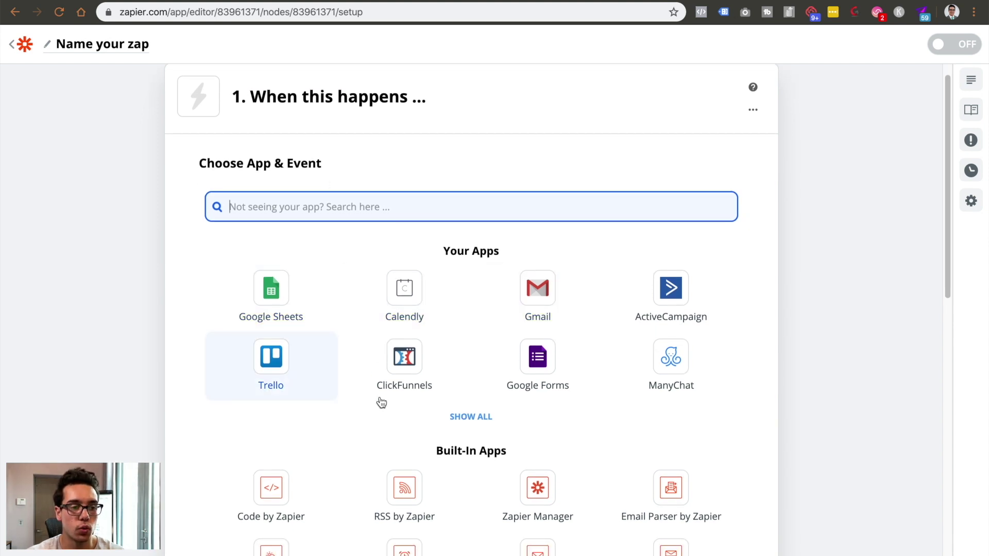
{"action": "scroll", "coordinate": [562, 360], "scroll_direction": "down", "scroll_amount": 10}
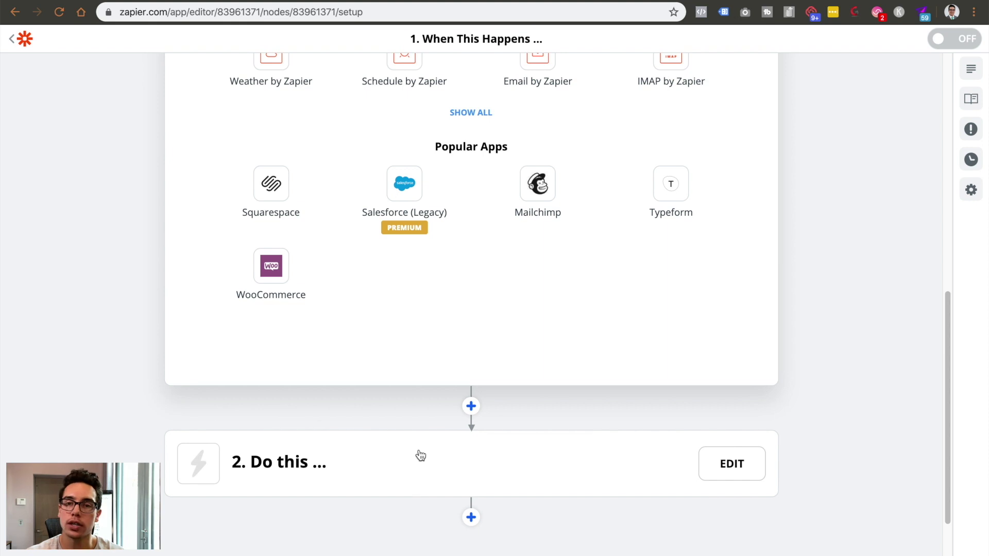
{"action": "scroll", "coordinate": [509, 319], "scroll_direction": "up", "scroll_amount": 12}
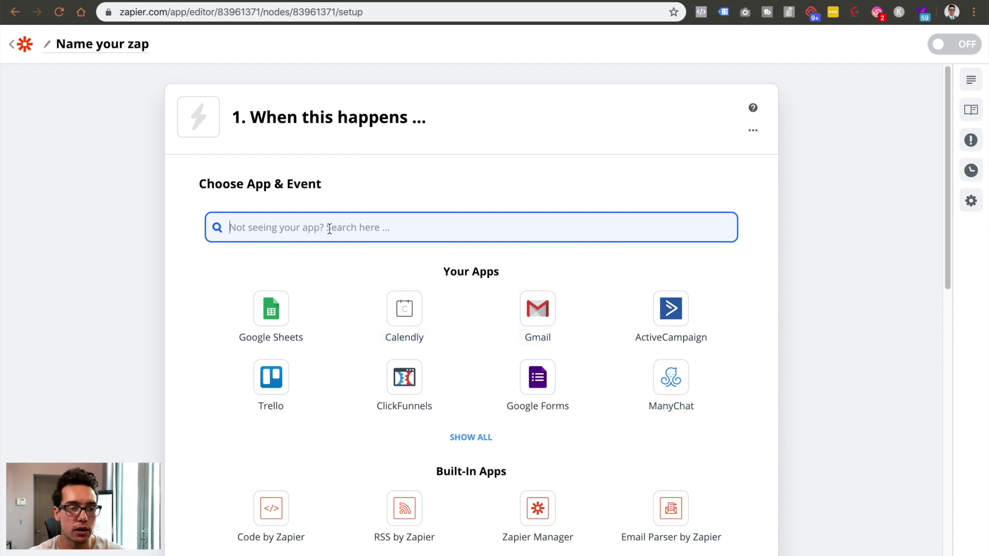
Choose Calendly with the Invitee Created event as the zap's trigger
{"action": "left_click", "coordinate": [422, 336]}
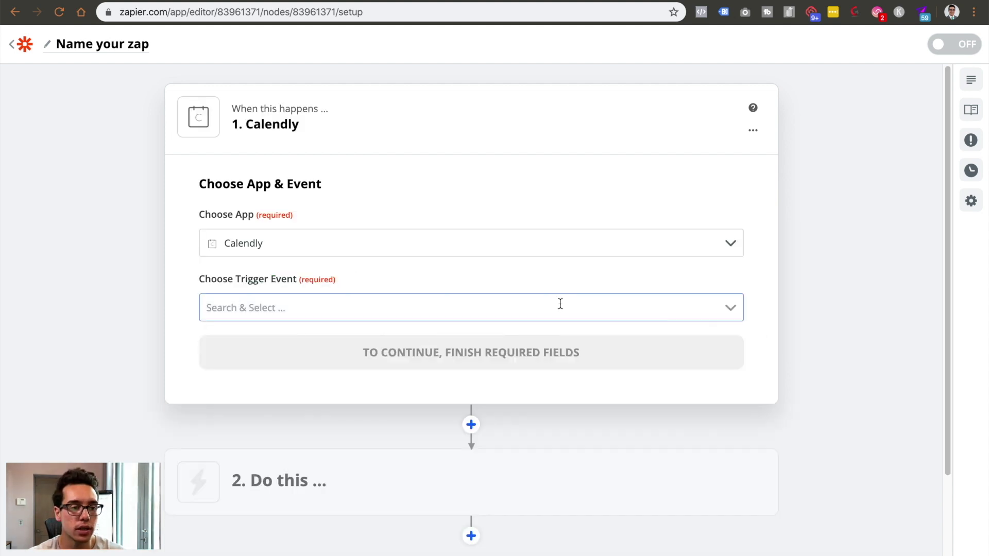
{"action": "left_click", "coordinate": [252, 307]}
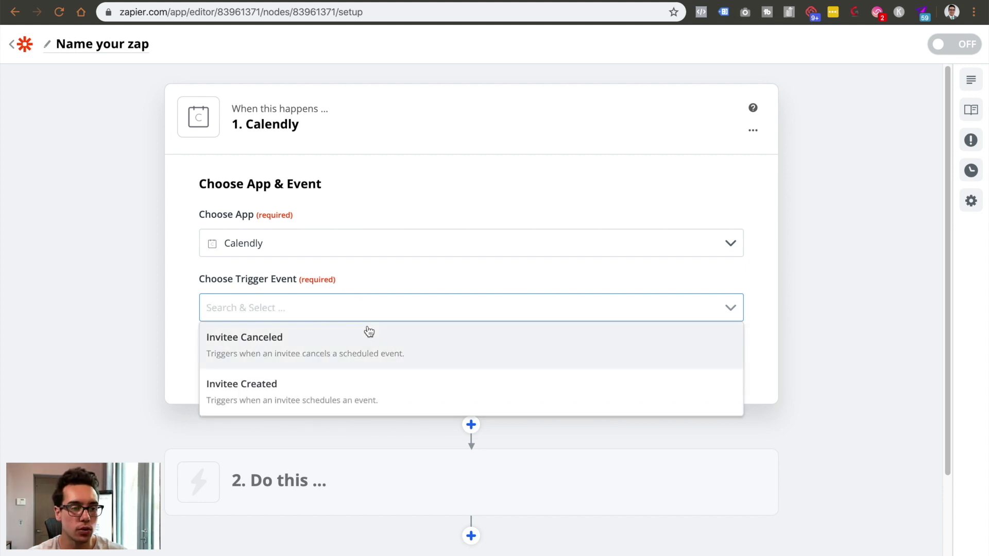
{"action": "left_click", "coordinate": [312, 390]}
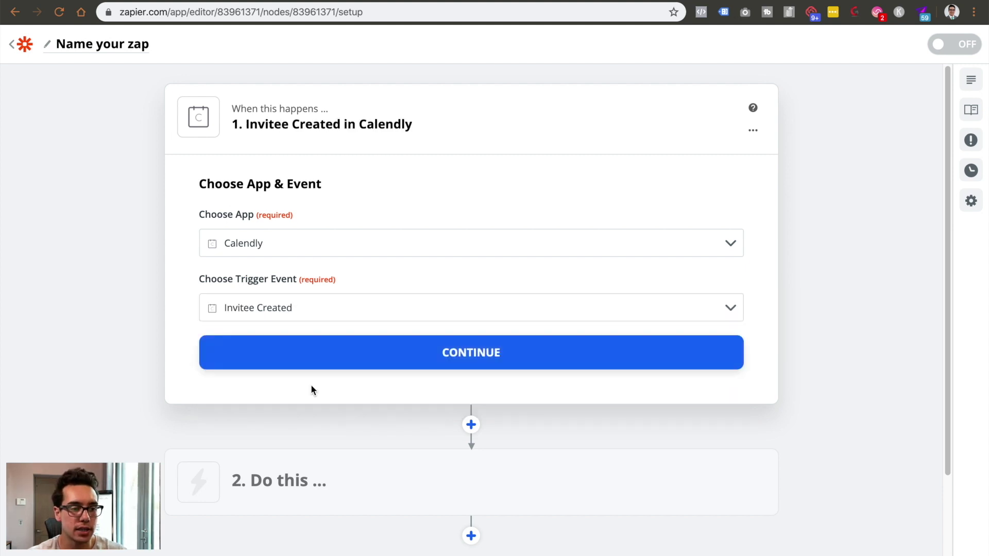
{"action": "left_click", "coordinate": [441, 360]}
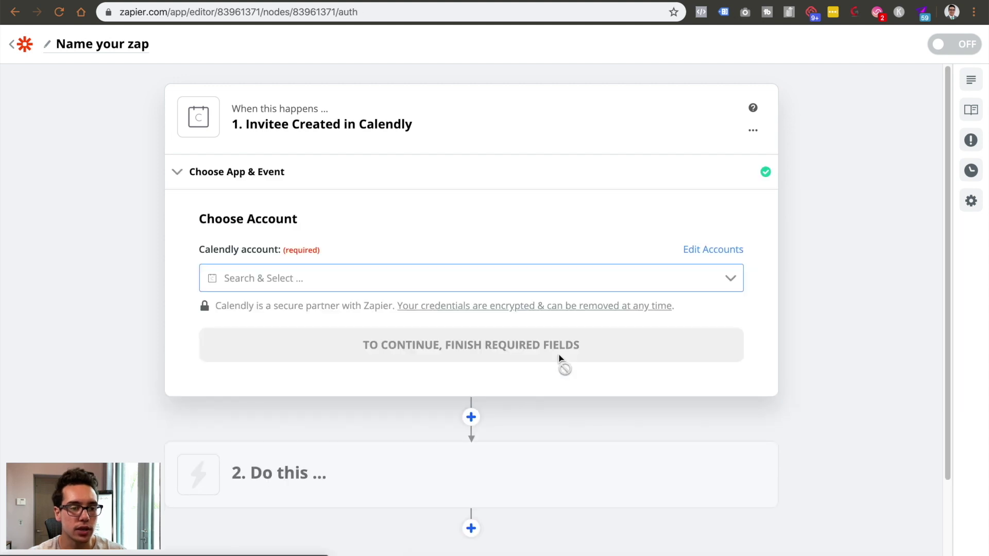
Connect the Calendly account, test the trigger with a sample invitee, and finish editing
{"action": "left_click", "coordinate": [369, 276]}
{"action": "left_click", "coordinate": [371, 314]}
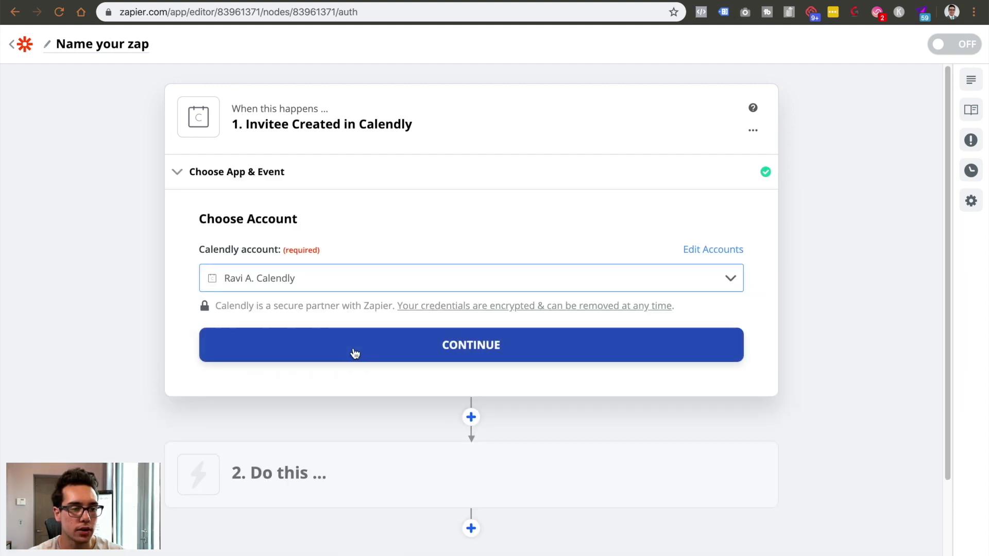
{"action": "double_click", "coordinate": [354, 348]}
{"action": "left_click", "coordinate": [706, 353]}
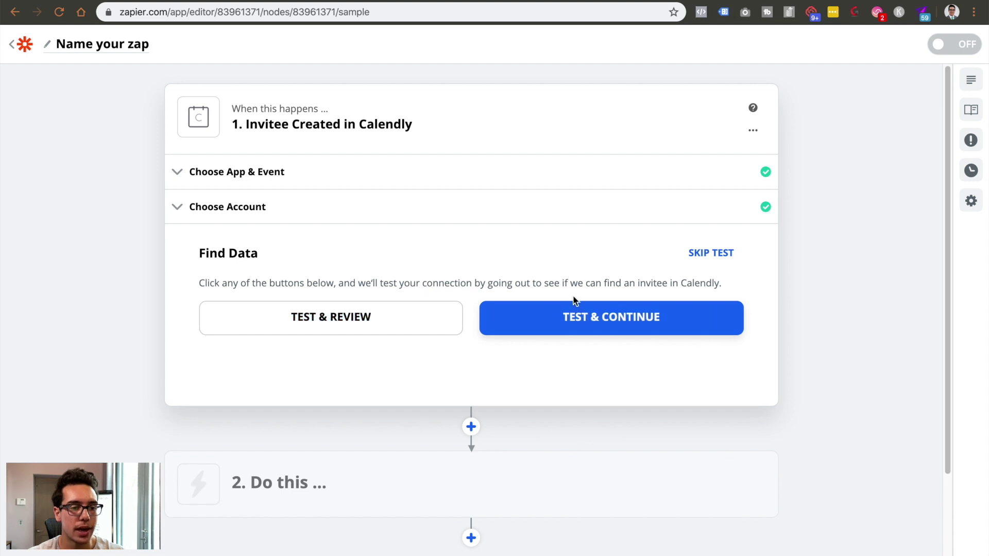
{"action": "left_click", "coordinate": [417, 328]}
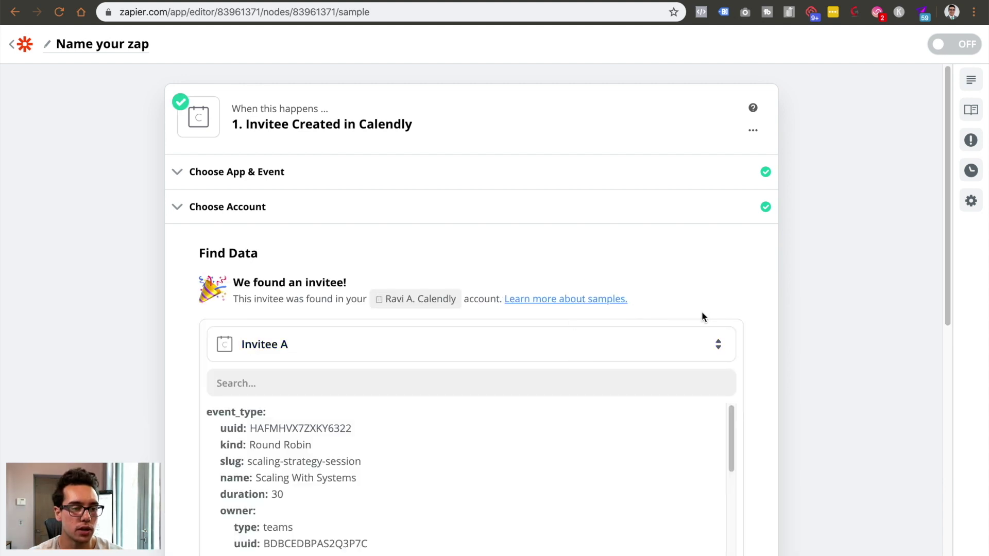
{"action": "scroll", "coordinate": [670, 289], "scroll_direction": "down", "scroll_amount": 5}
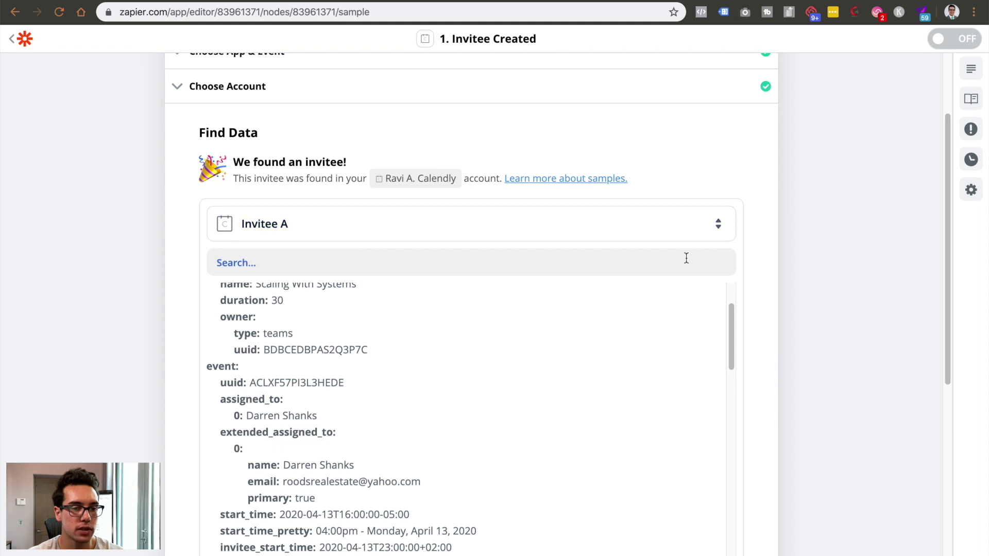
{"action": "scroll", "coordinate": [814, 271], "scroll_direction": "down", "scroll_amount": 5}
{"action": "left_click", "coordinate": [489, 358]}
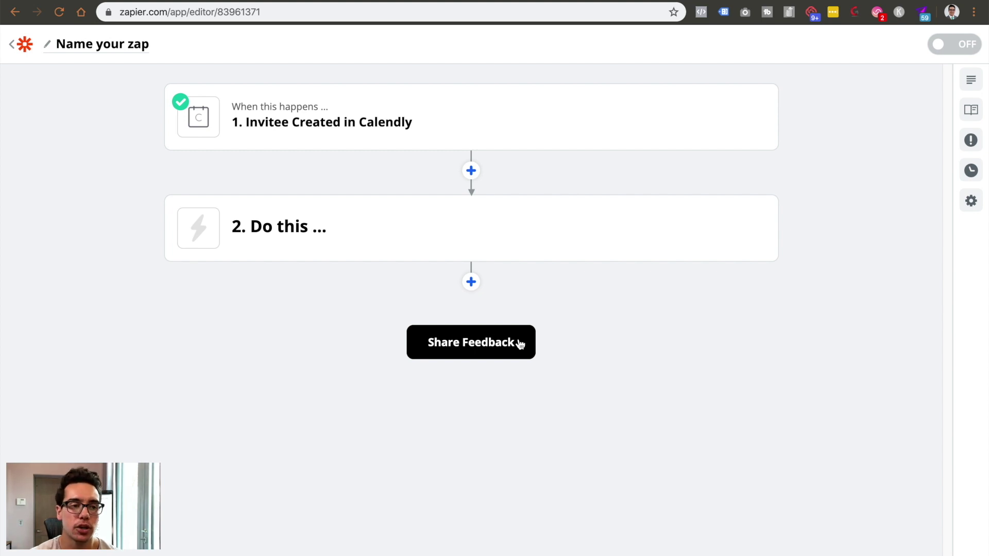
Set step 2 to ActiveCampaign's Create/Update Contact action
{"action": "left_click", "coordinate": [384, 256]}
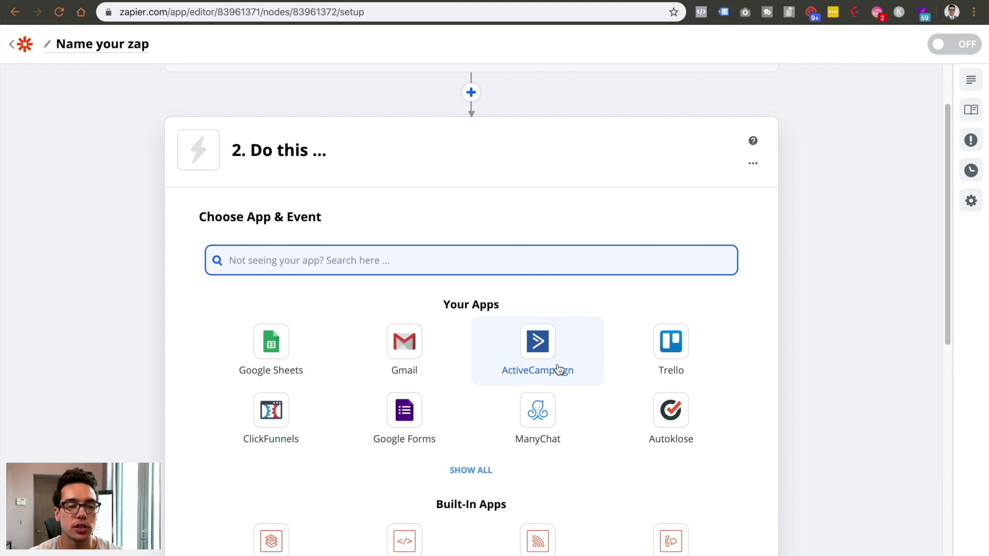
{"action": "left_click", "coordinate": [559, 369]}
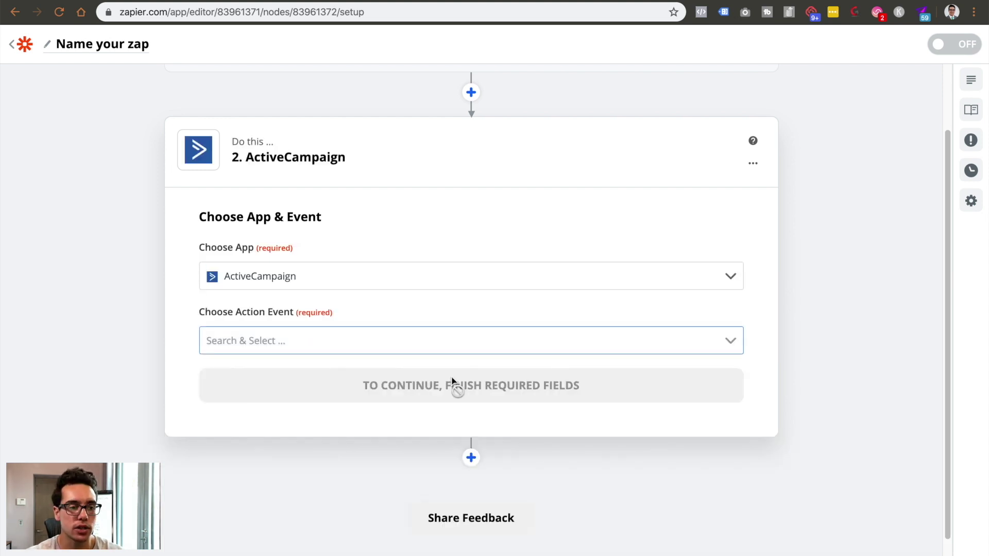
{"action": "left_click", "coordinate": [327, 342]}
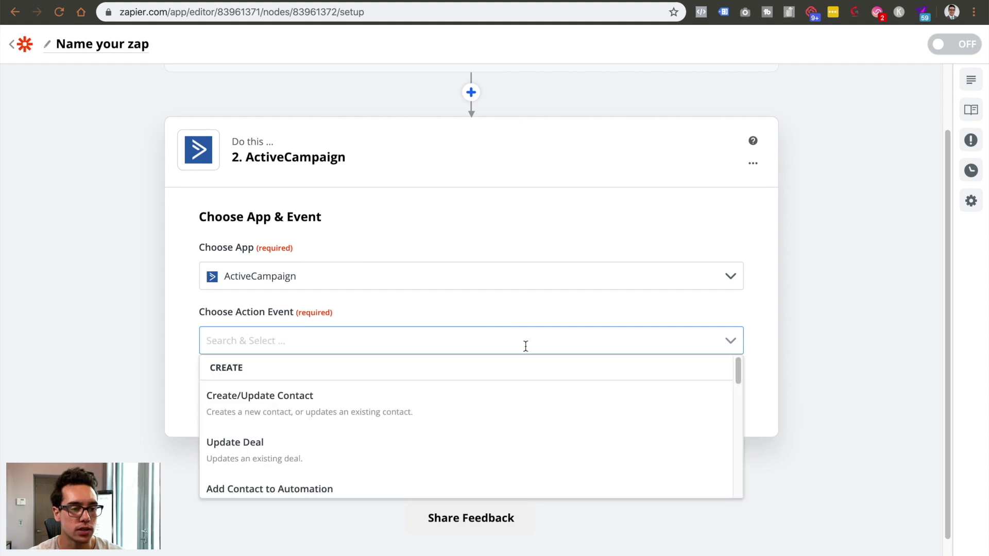
{"action": "left_click", "coordinate": [393, 411]}
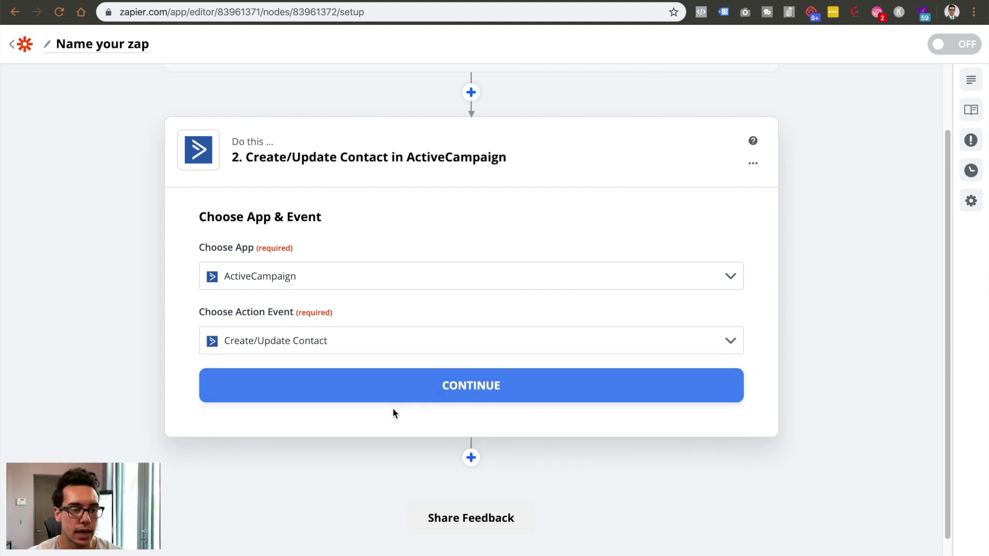
{"action": "left_click", "coordinate": [368, 379]}
Select the connected ActiveCampaign account and bring up the contact fields
{"action": "left_click", "coordinate": [335, 311]}
{"action": "left_click", "coordinate": [340, 366]}
{"action": "left_click", "coordinate": [354, 378]}
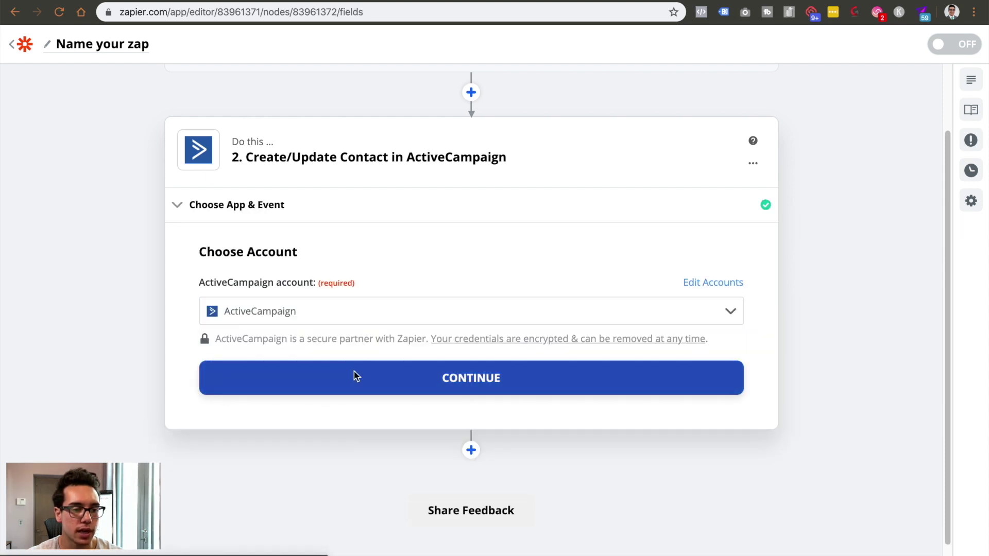
{"action": "scroll", "coordinate": [303, 351], "scroll_direction": "down", "scroll_amount": 5}
{"action": "scroll", "coordinate": [375, 342], "scroll_direction": "up", "scroll_amount": 2}
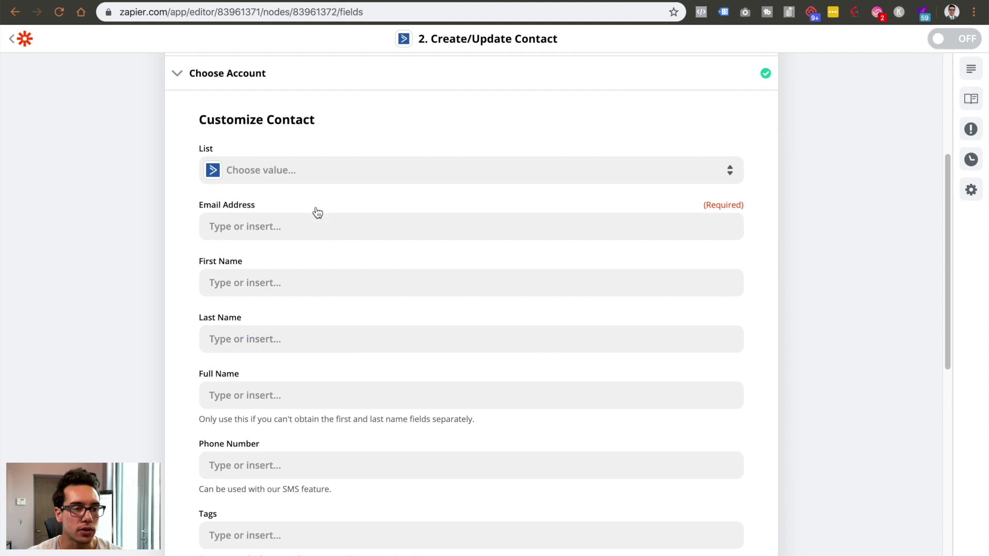
Set the contact list to VA - Booked by searching 'book' in the List dropdown
{"action": "left_click", "coordinate": [328, 179]}
{"action": "type", "text": "book"}
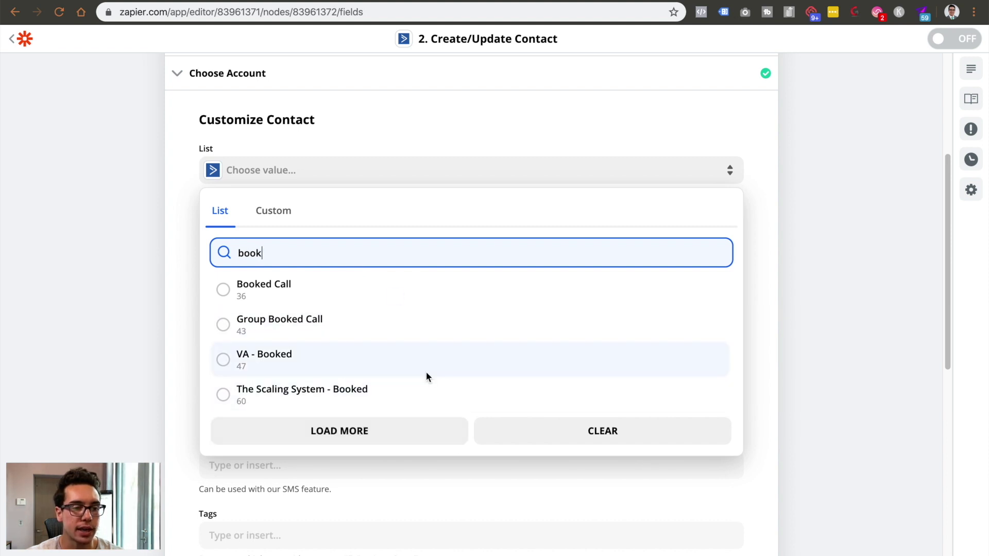
{"action": "left_click", "coordinate": [425, 372]}
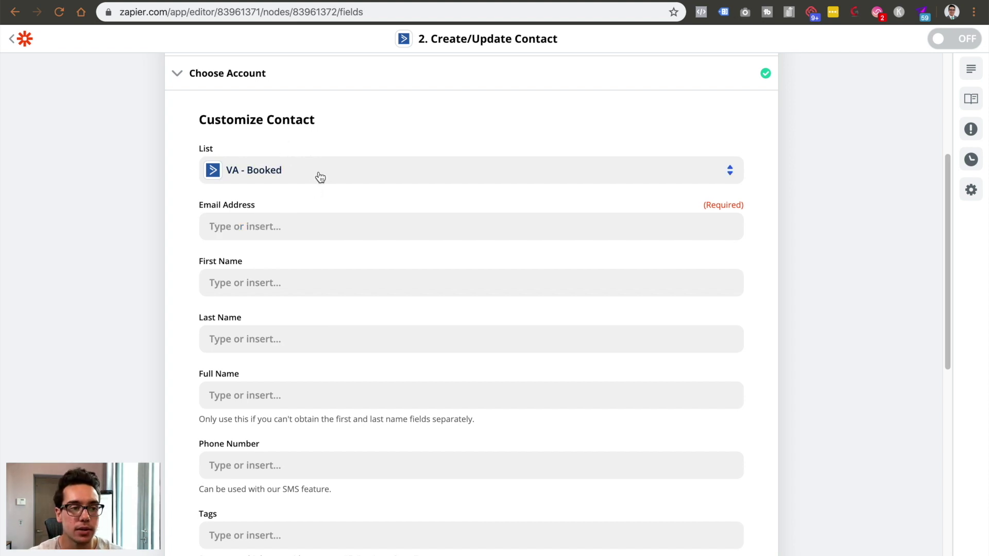
{"action": "left_click", "coordinate": [272, 226]}
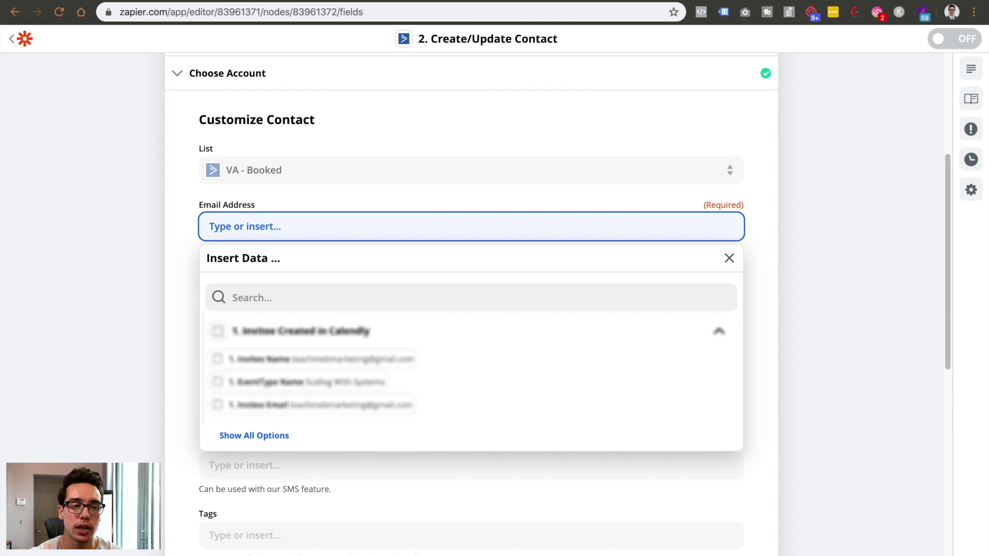
Map Email Address to the Calendly invitee's email
{"action": "left_click", "coordinate": [163, 267]}
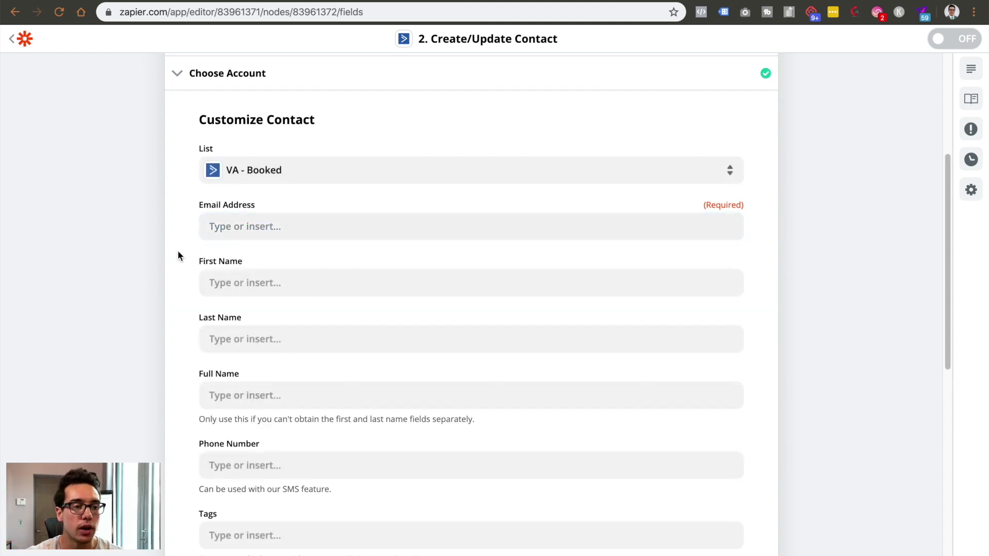
{"action": "left_click", "coordinate": [267, 237]}
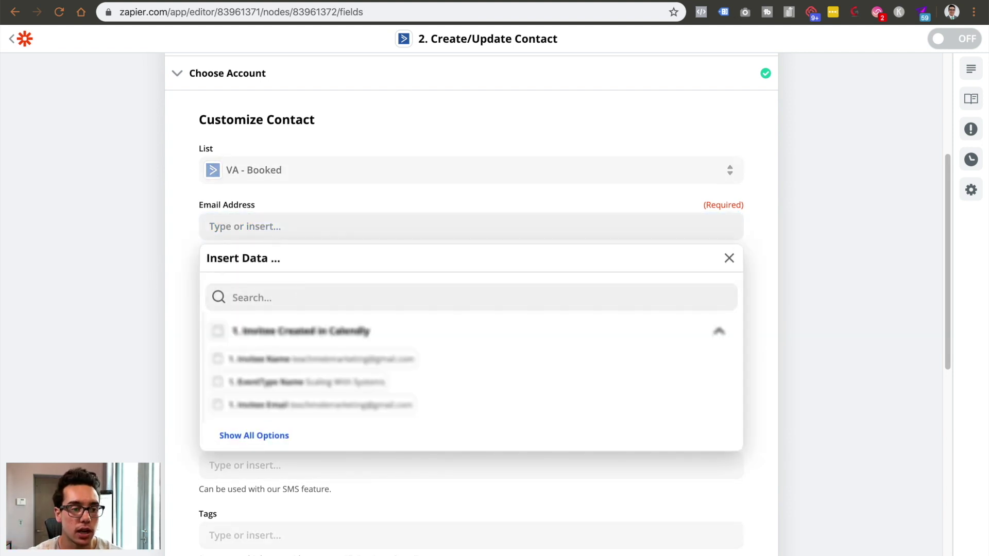
{"action": "left_click", "coordinate": [320, 405]}
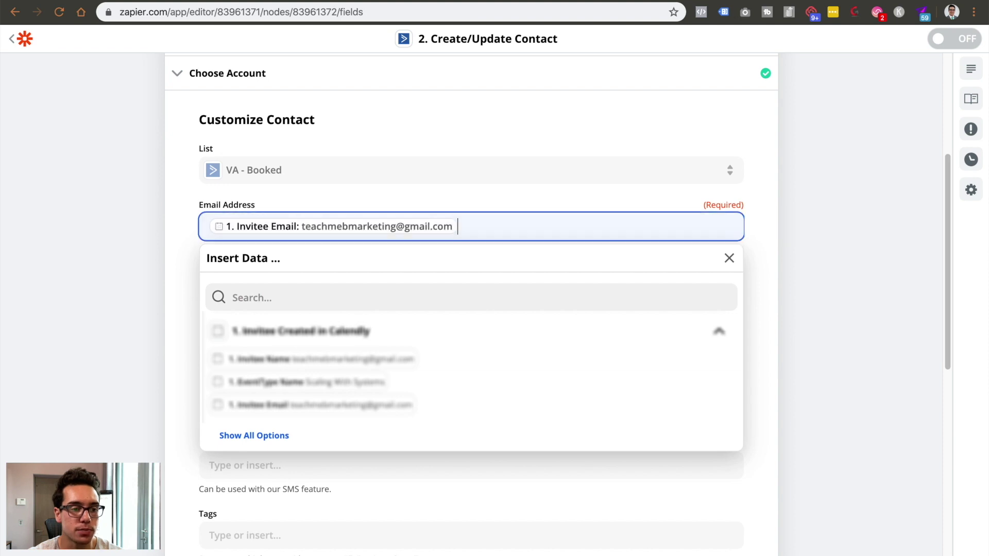
{"action": "left_click", "coordinate": [159, 295]}
Insert the assigned-to name into First Name via a 'name' data search
{"action": "left_click", "coordinate": [216, 279]}
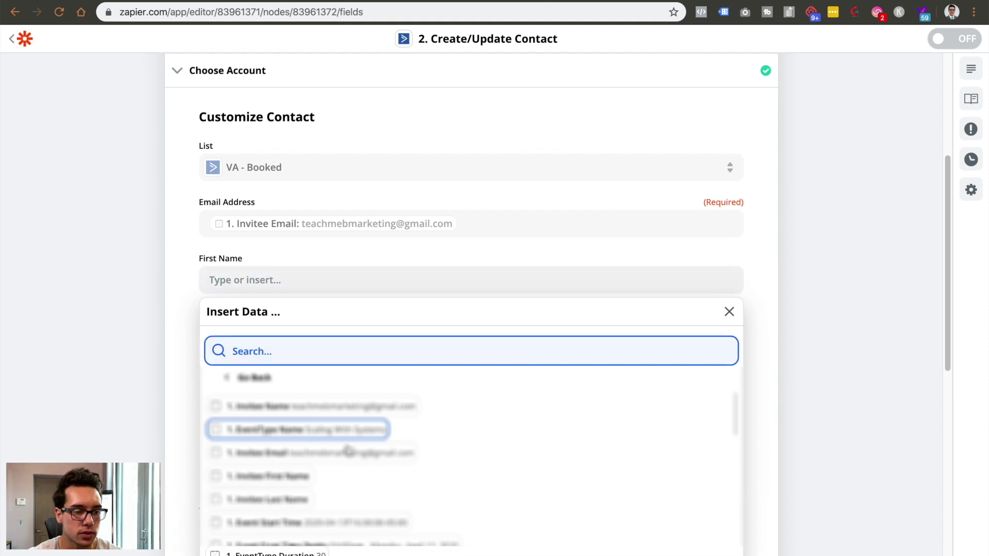
{"action": "type", "text": "name"}
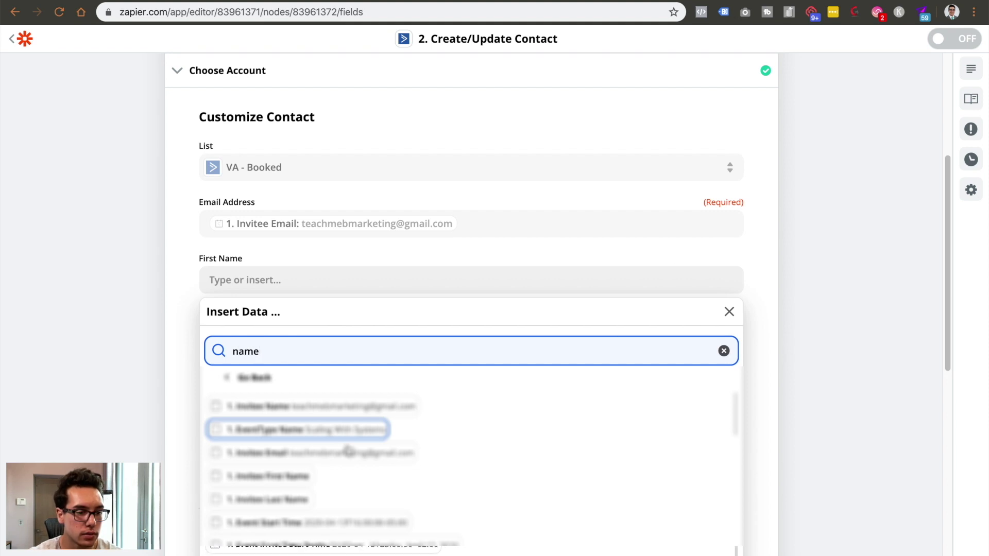
{"action": "left_click", "coordinate": [348, 452]}
{"action": "left_click", "coordinate": [115, 383]}
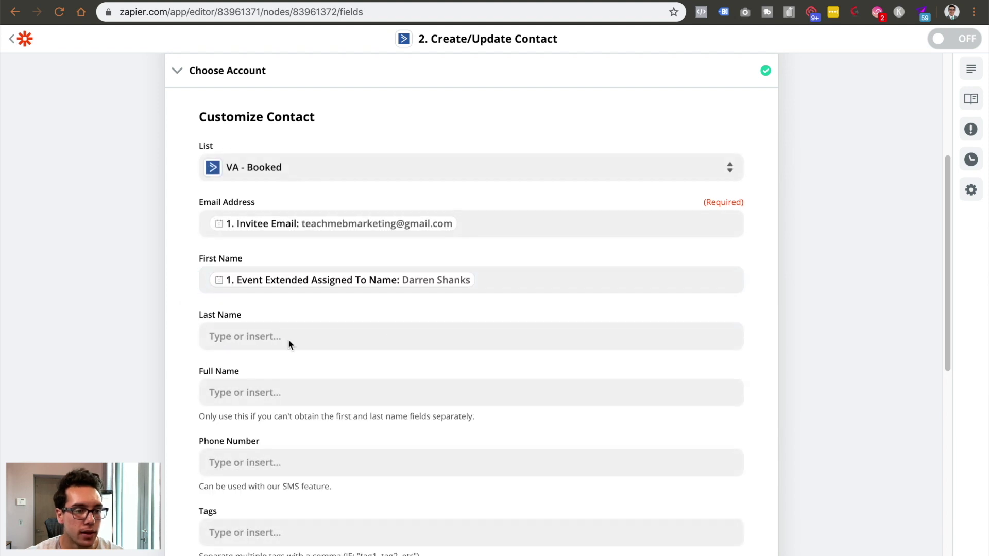
{"action": "scroll", "coordinate": [400, 326], "scroll_direction": "down", "scroll_amount": 1}
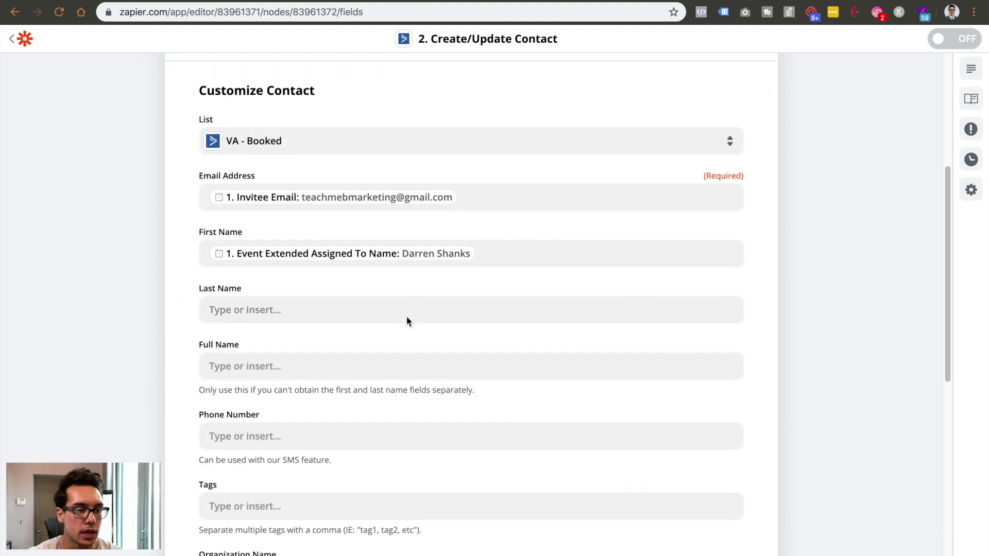
Cut the name value out of First Name, paste it into Full Name, then clear it
{"action": "left_click", "coordinate": [523, 258]}
{"action": "key", "text": "ctrl+x"}
{"action": "left_click", "coordinate": [275, 366]}
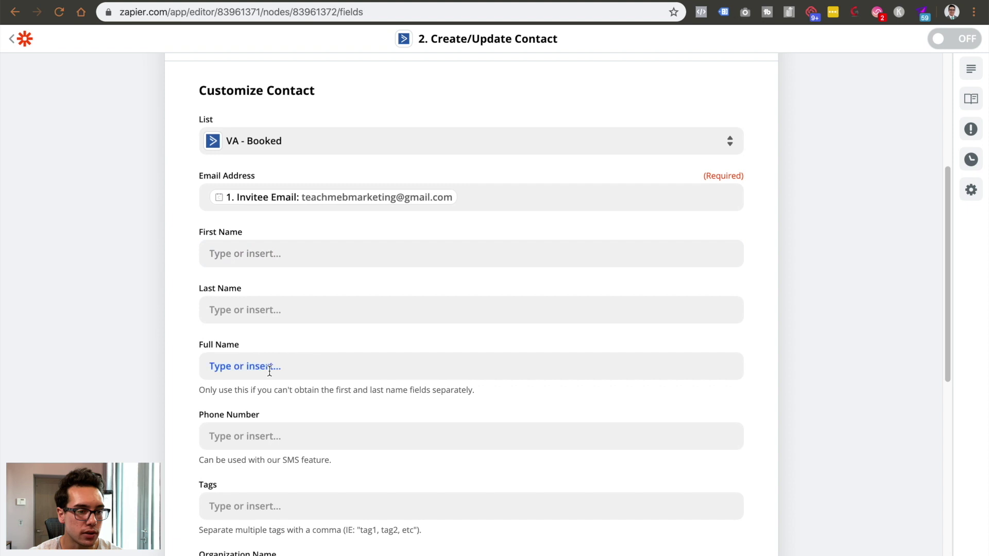
{"action": "key", "text": "ctrl+v"}
{"action": "scroll", "coordinate": [133, 421], "scroll_direction": "down", "scroll_amount": 2}
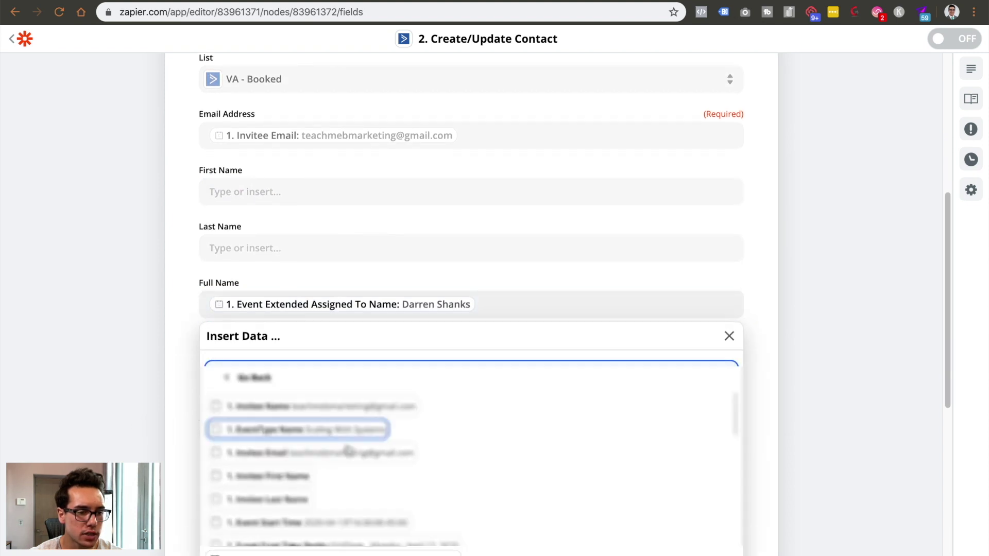
{"action": "left_click", "coordinate": [503, 309]}
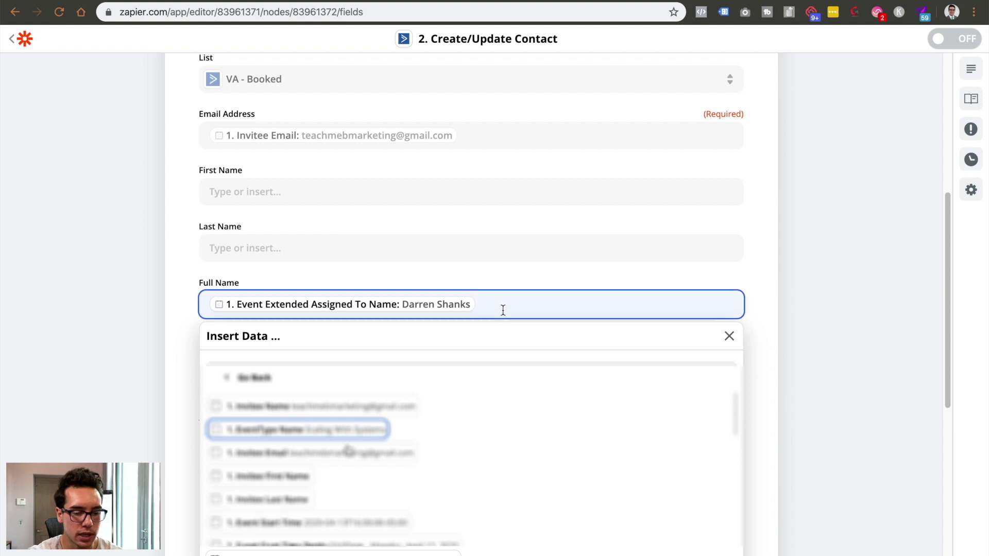
{"action": "key", "text": "BackSpace"}
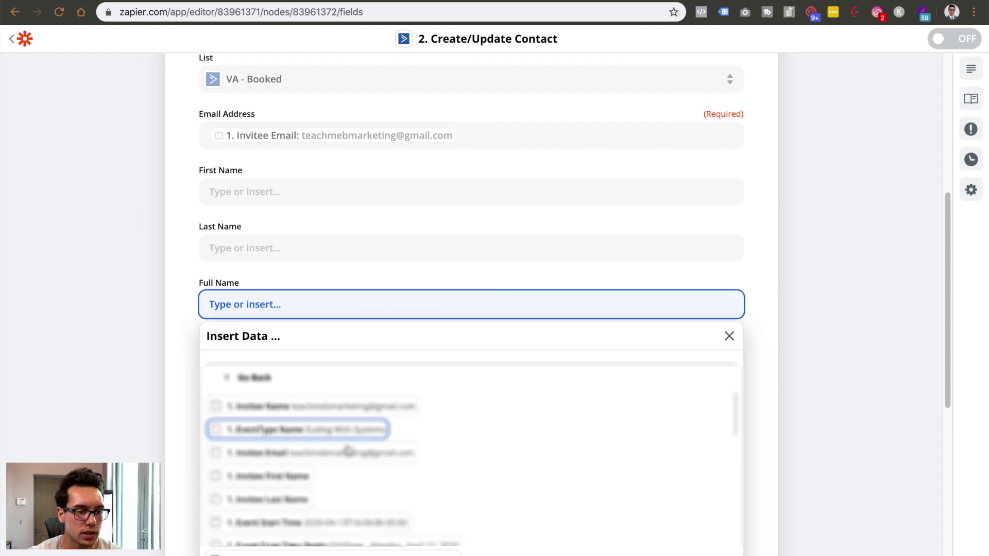
{"action": "left_click", "coordinate": [165, 289]}
{"action": "scroll", "coordinate": [175, 290], "scroll_direction": "up", "scroll_amount": 6}
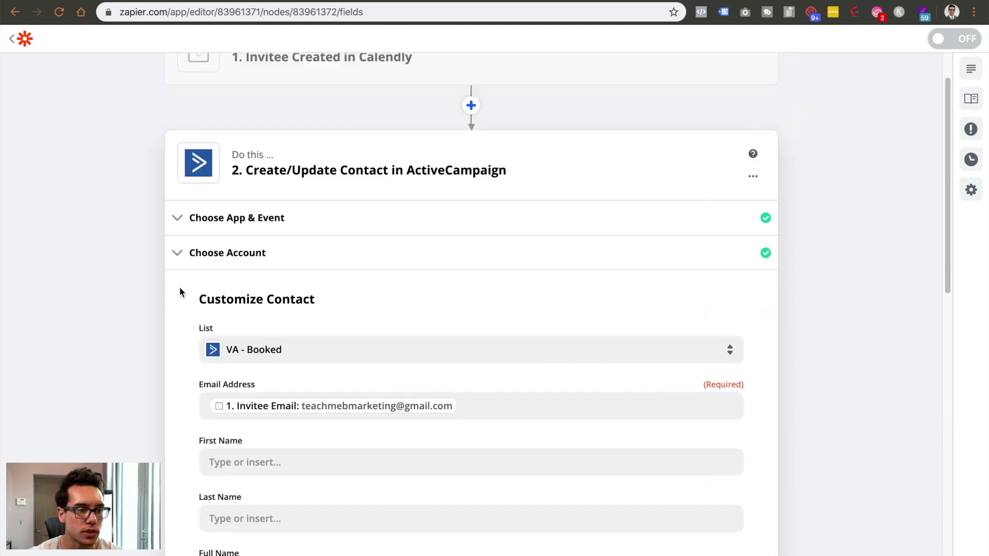
{"action": "scroll", "coordinate": [284, 291], "scroll_direction": "down", "scroll_amount": 7}
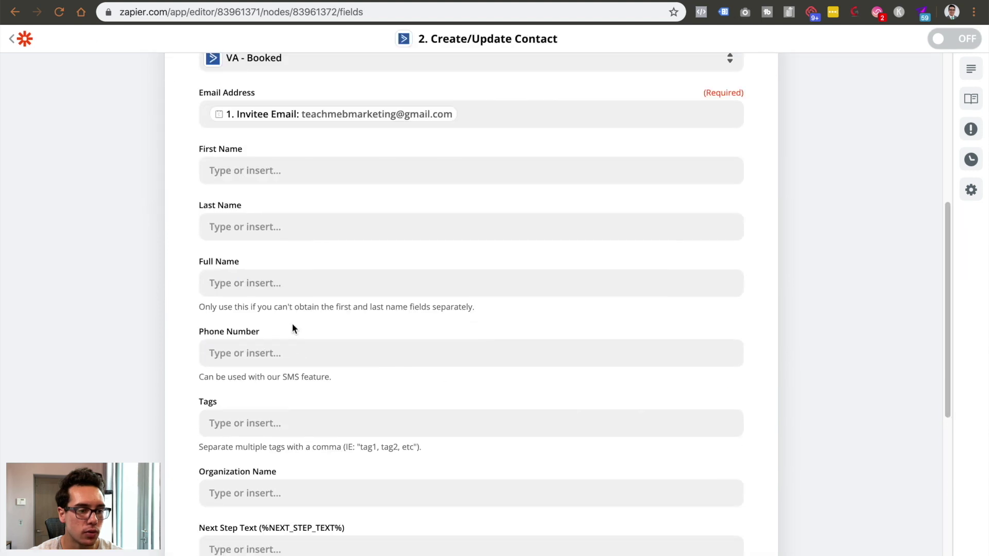
Insert 'Event Extended Assigned To Name' into Full Name from the 'name' data search
{"action": "left_click", "coordinate": [289, 281]}
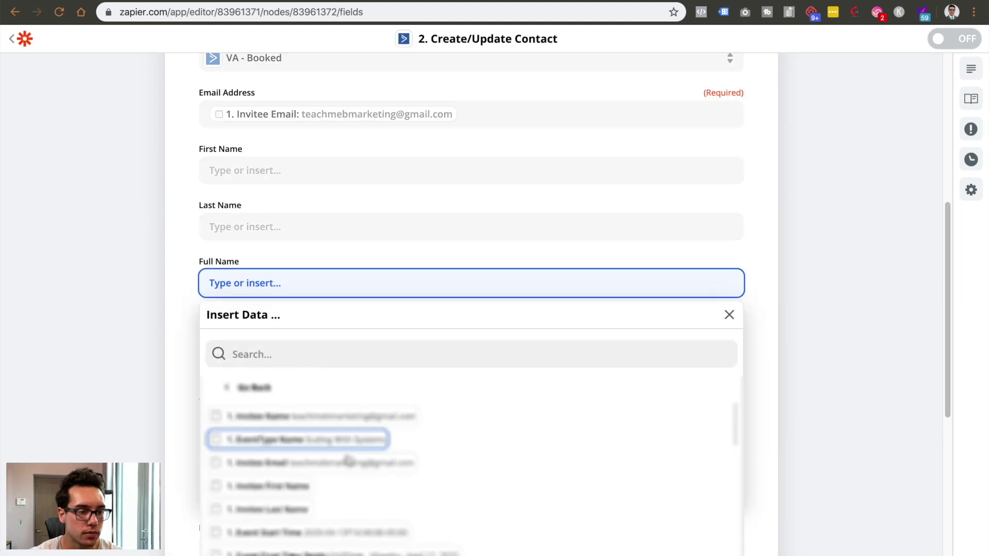
{"action": "type", "text": "name"}
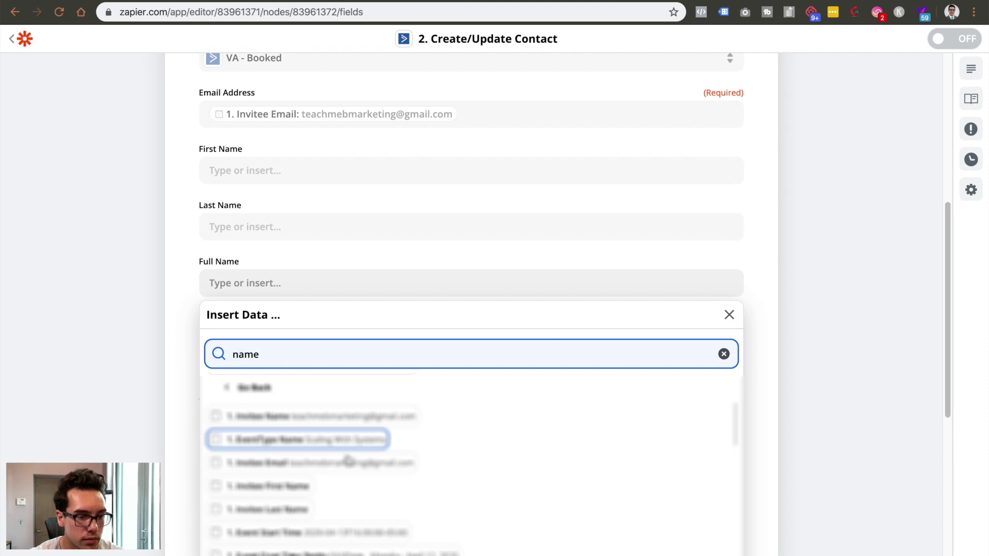
{"action": "scroll", "coordinate": [348, 461], "scroll_direction": "down", "scroll_amount": 5}
{"action": "scroll", "coordinate": [405, 373], "scroll_direction": "up", "scroll_amount": 5}
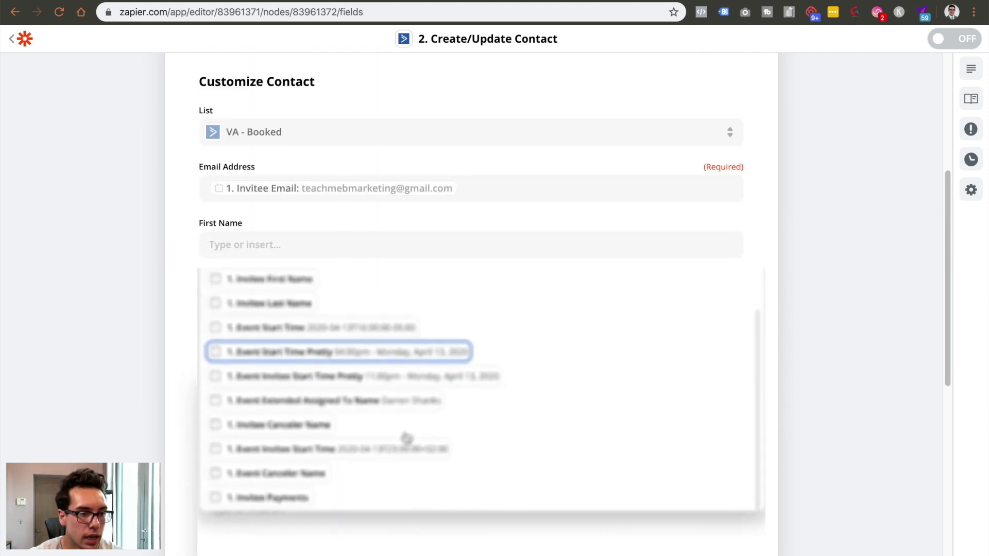
{"action": "scroll", "coordinate": [403, 462], "scroll_direction": "down", "scroll_amount": 2}
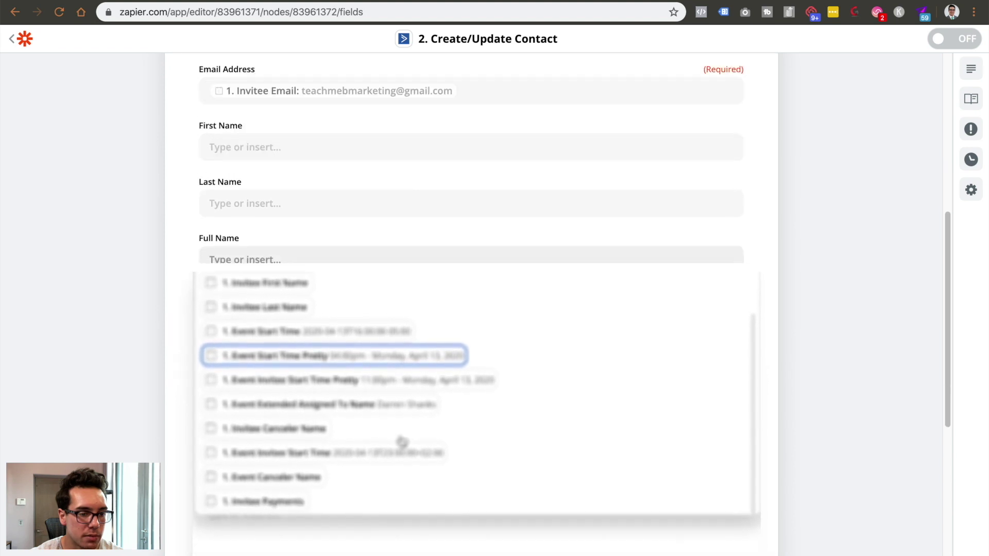
{"action": "left_click", "coordinate": [412, 386]}
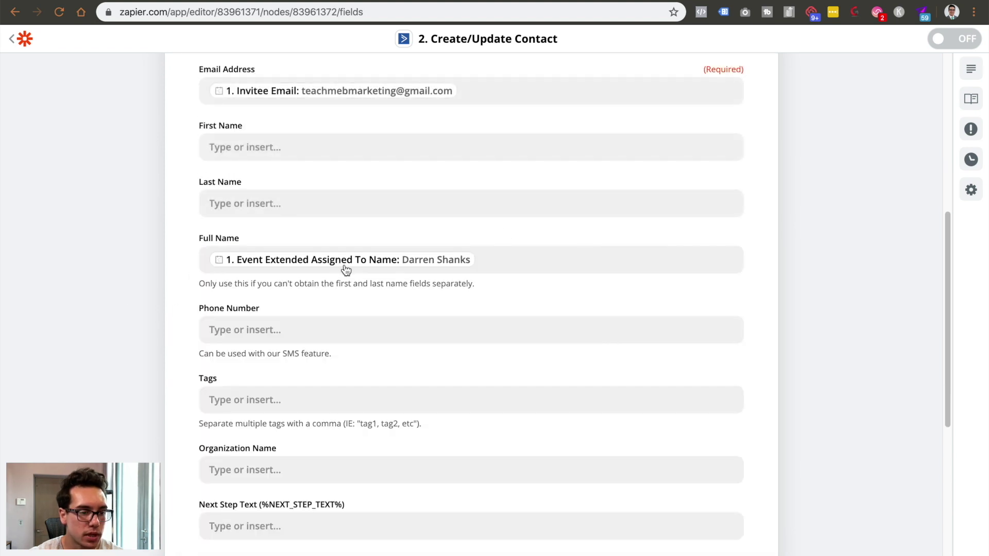
Map Phone Number to the Calendly Answers field and continue to testing
{"action": "scroll", "coordinate": [428, 281], "scroll_direction": "down", "scroll_amount": 1}
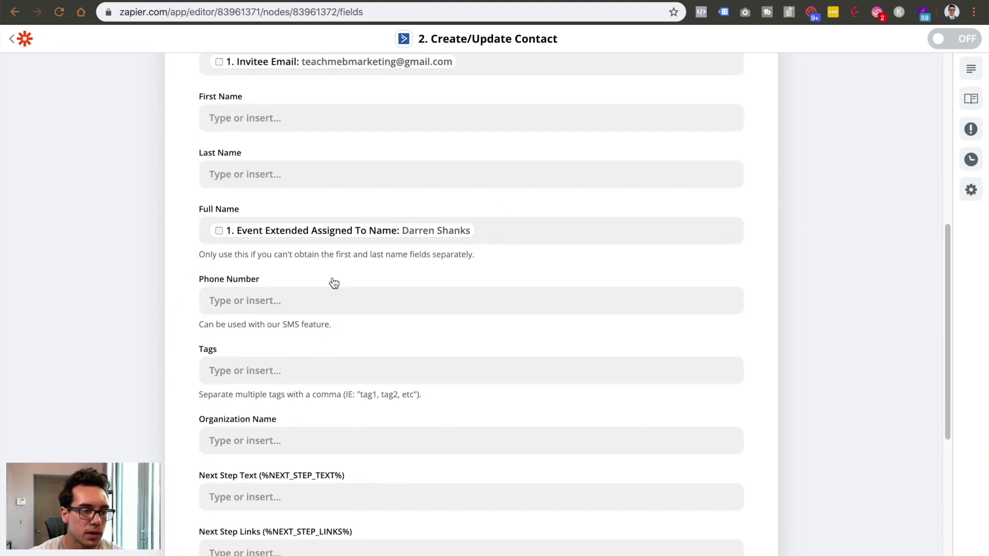
{"action": "left_click", "coordinate": [320, 301]}
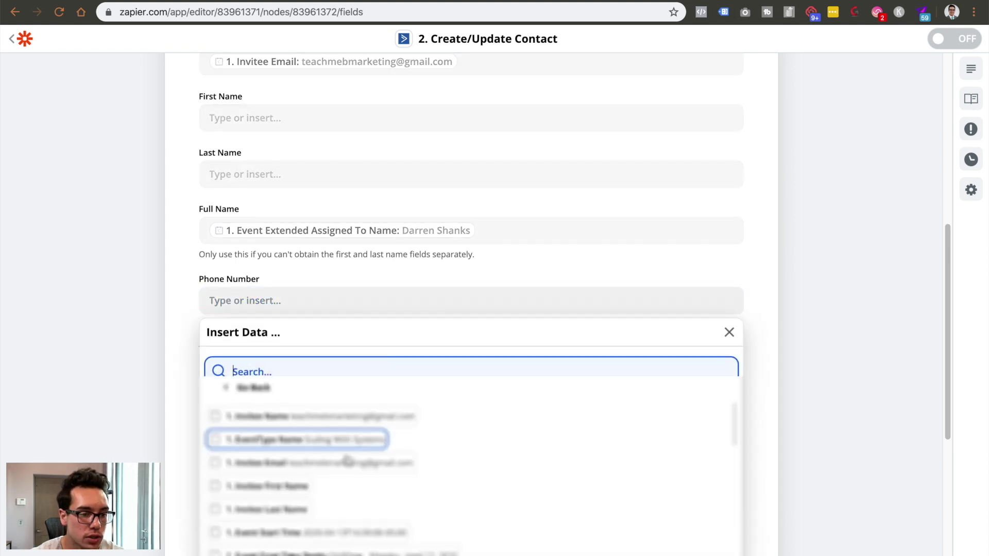
{"action": "left_click", "coordinate": [347, 459]}
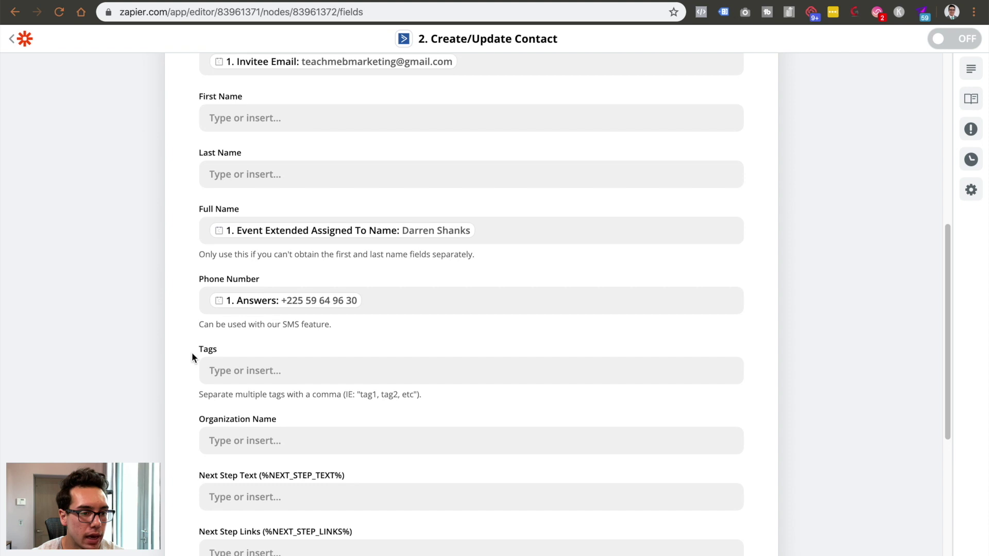
{"action": "scroll", "coordinate": [182, 347], "scroll_direction": "down", "scroll_amount": 1}
{"action": "scroll", "coordinate": [304, 350], "scroll_direction": "down", "scroll_amount": 3}
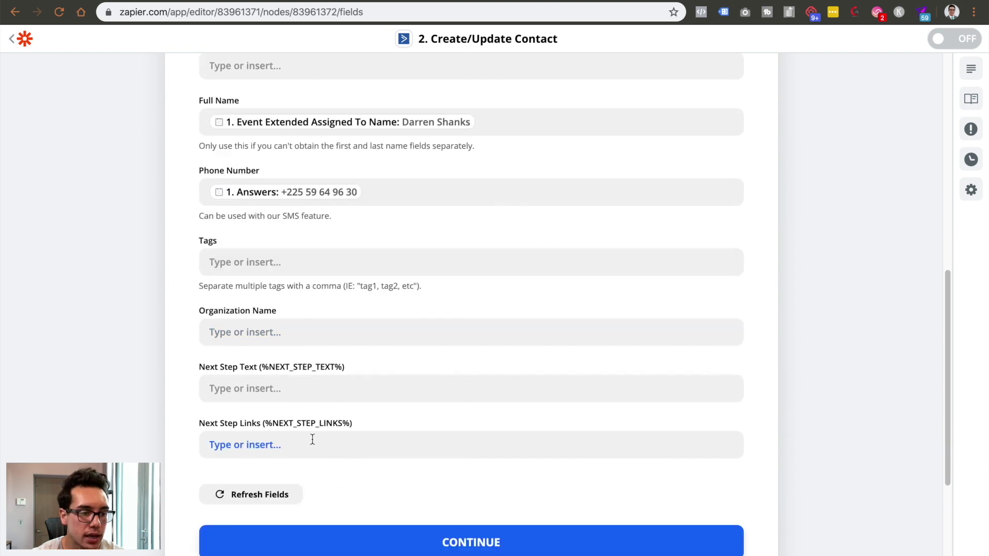
{"action": "left_click", "coordinate": [345, 531]}
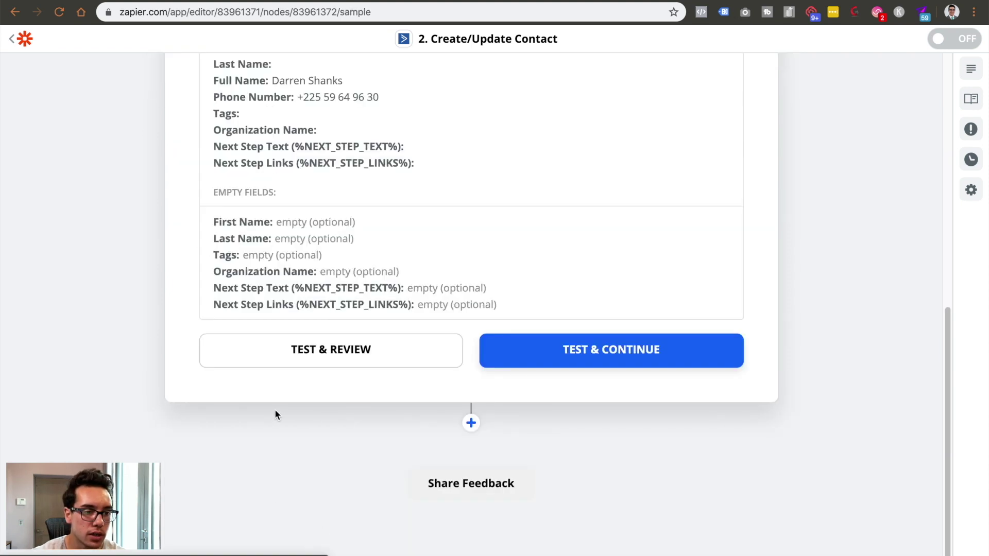
Skip the ActiveCampaign test contact so the step is marked complete
{"action": "scroll", "coordinate": [448, 340], "scroll_direction": "up", "scroll_amount": 8}
{"action": "scroll", "coordinate": [300, 496], "scroll_direction": "down", "scroll_amount": 4}
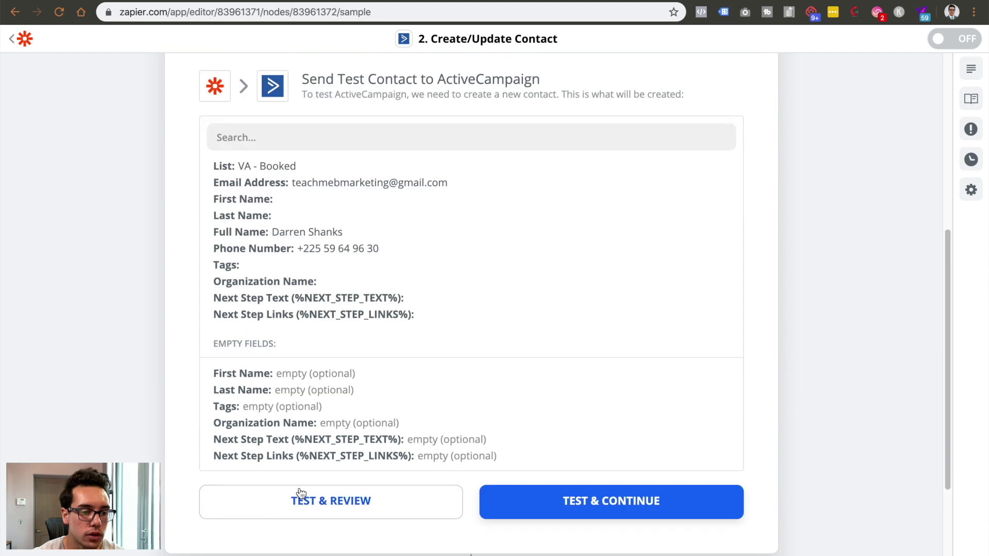
{"action": "scroll", "coordinate": [525, 373], "scroll_direction": "up", "scroll_amount": 2}
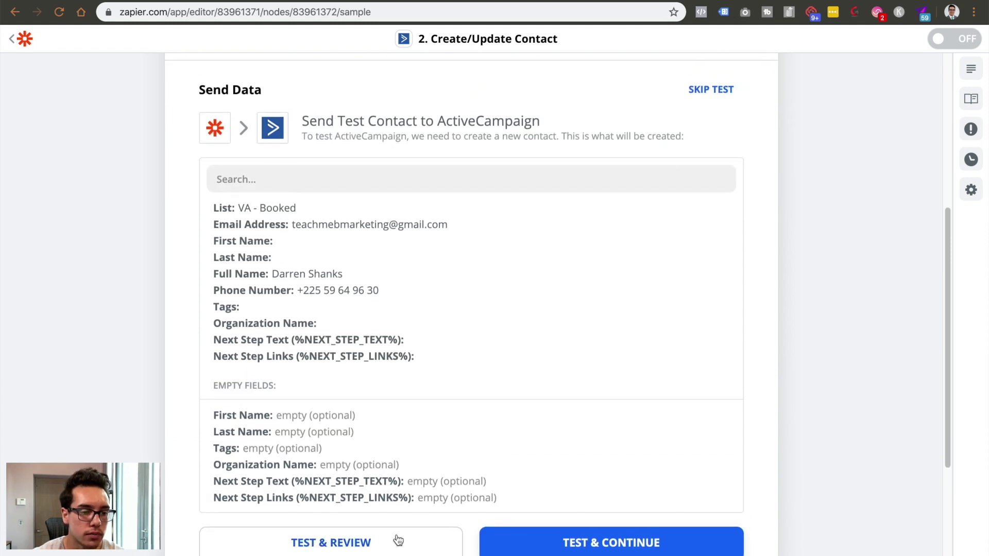
{"action": "left_click", "coordinate": [725, 84]}
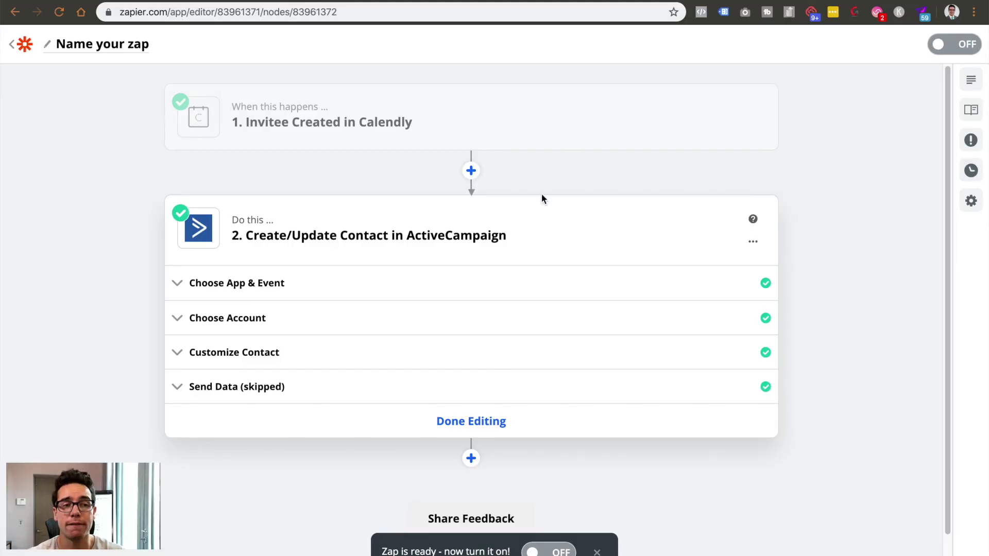
Add a Slybroadcast 'Start New Campaign Using an Audio File' step, found by searching 'sly'
{"action": "left_click", "coordinate": [472, 465]}
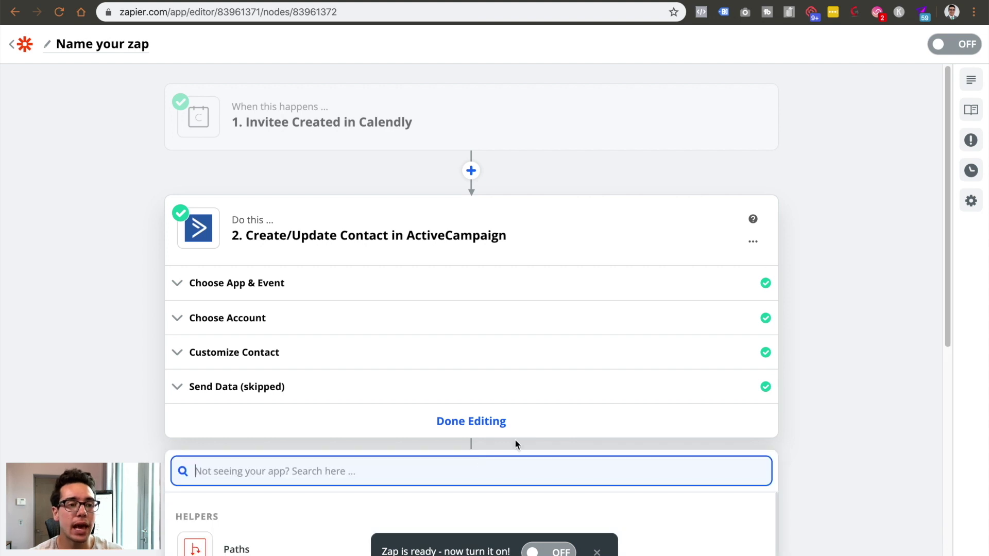
{"action": "type", "text": "sly"}
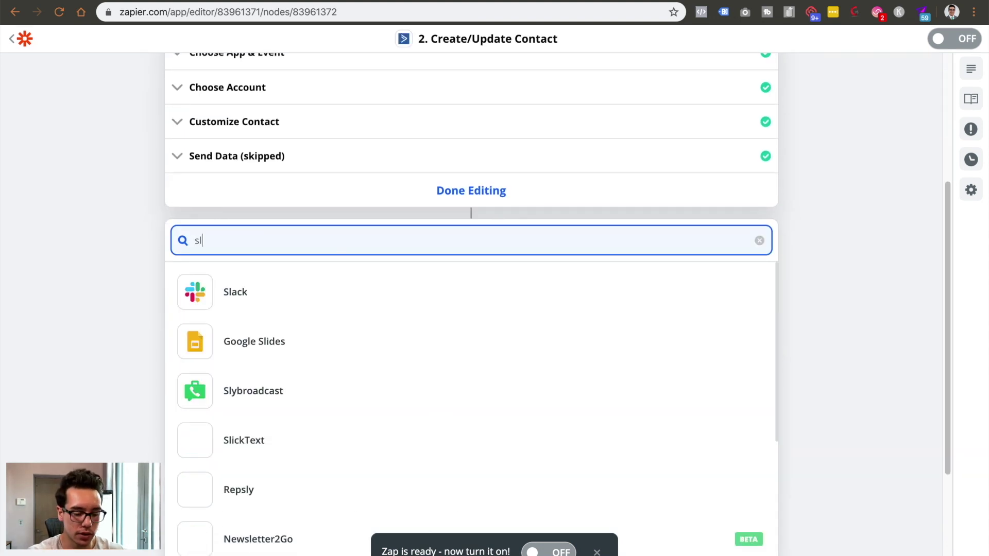
{"action": "left_click", "coordinate": [450, 305]}
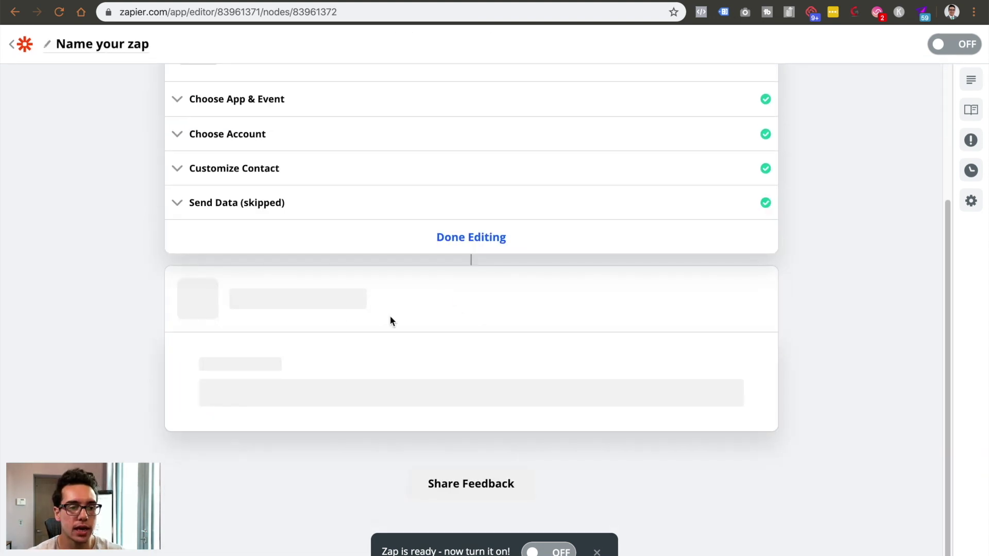
{"action": "left_click", "coordinate": [242, 313]}
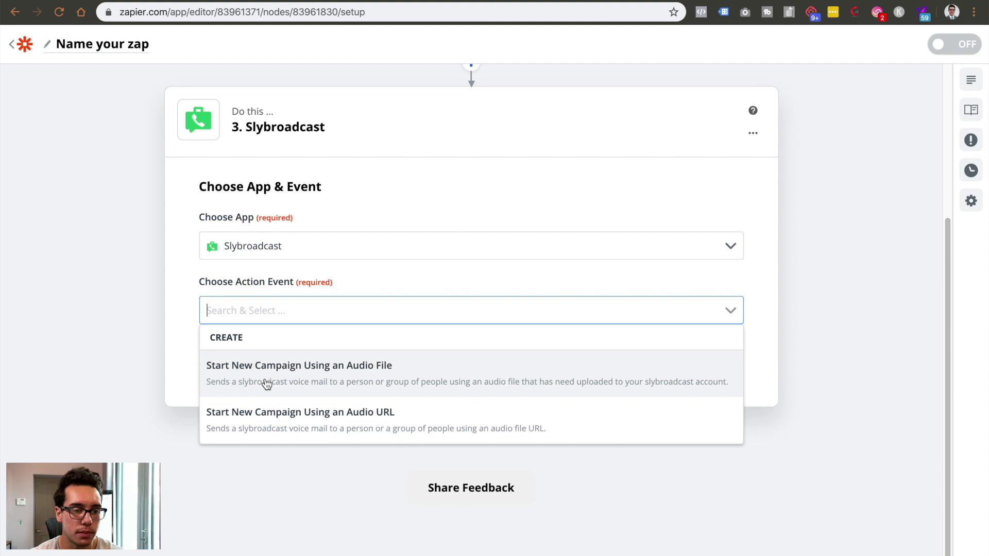
{"action": "left_click", "coordinate": [267, 383]}
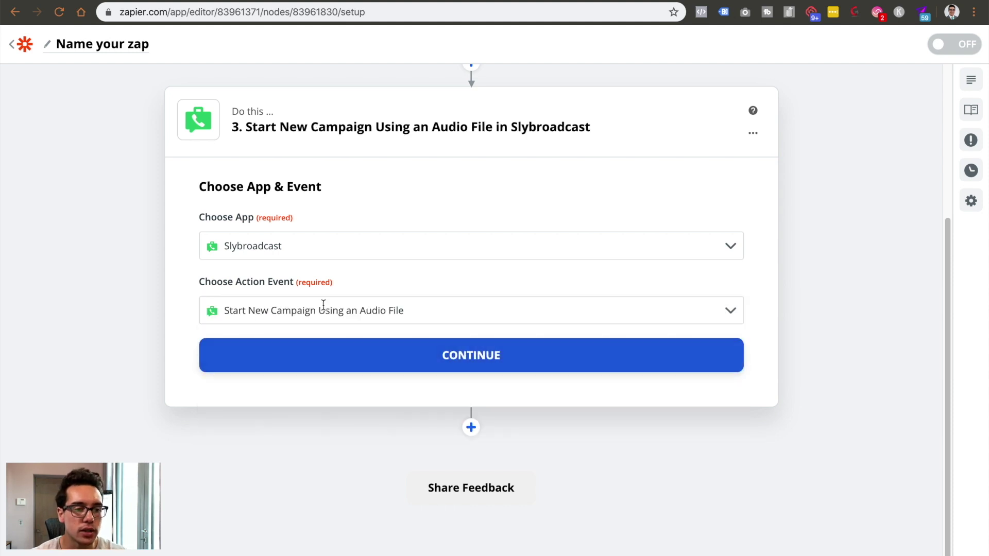
{"action": "left_click", "coordinate": [365, 359]}
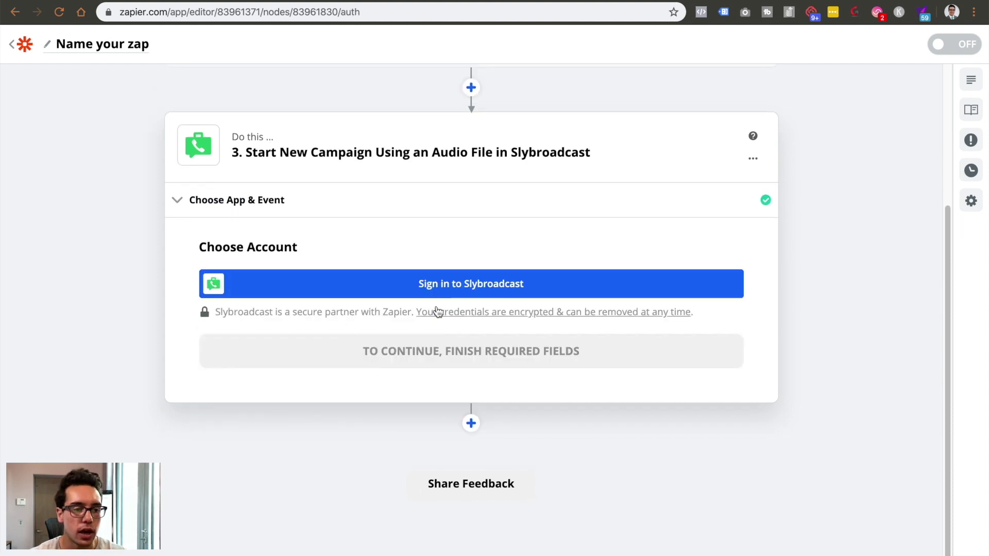
{"action": "scroll", "coordinate": [506, 330], "scroll_direction": "up", "scroll_amount": 4}
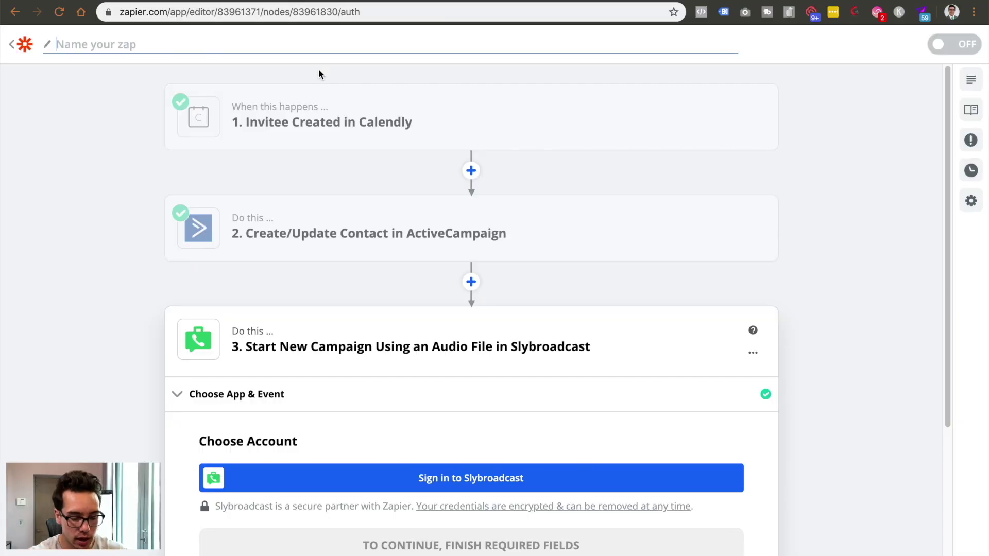
Name the zap 'Booked Call -> Booked Email Drip -> VM Drop'
{"action": "left_click", "coordinate": [319, 44]}
{"action": "type", "text": "Booked Call ->"}
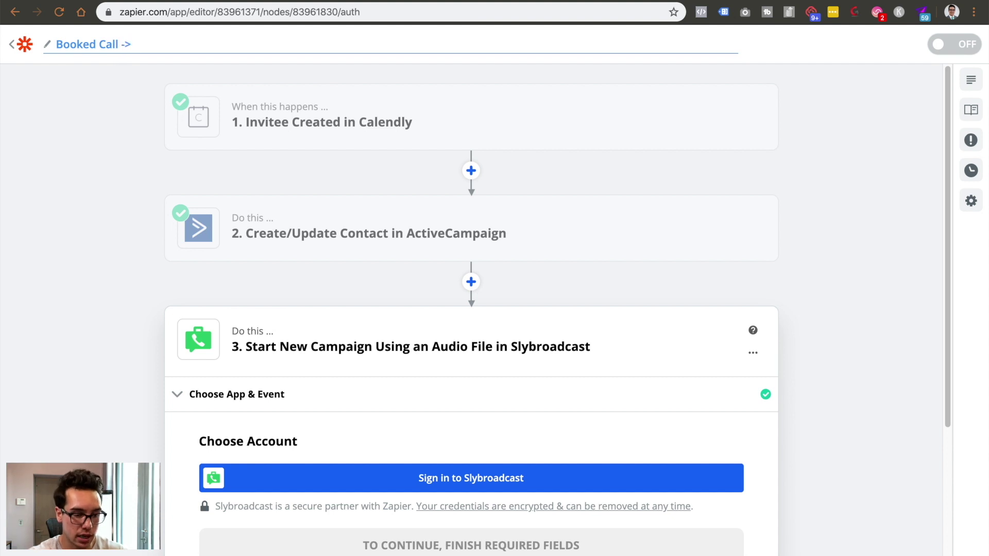
{"action": "type", "text": " Booked Email Drip"}
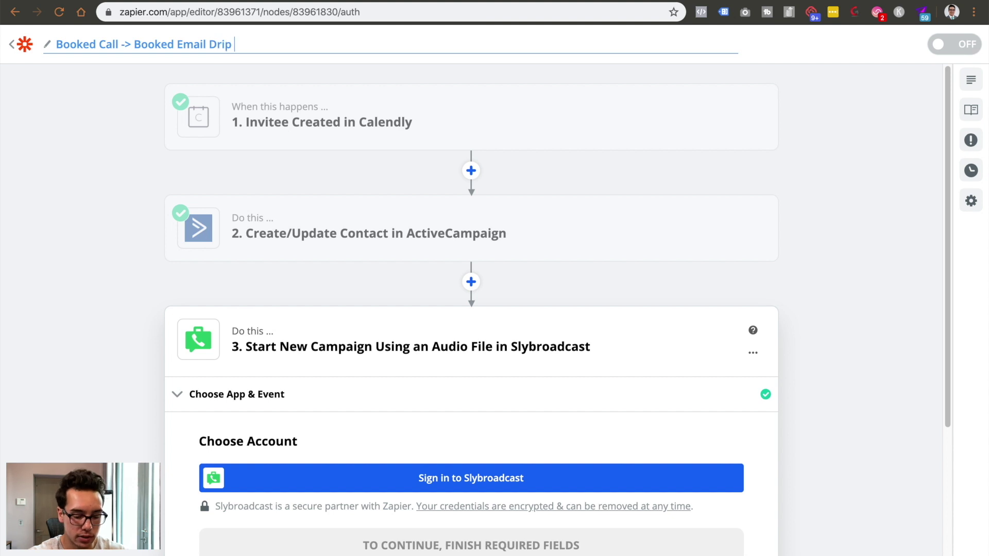
{"action": "type", "text": " -> VM Drop"}
{"action": "key", "text": "Return"}
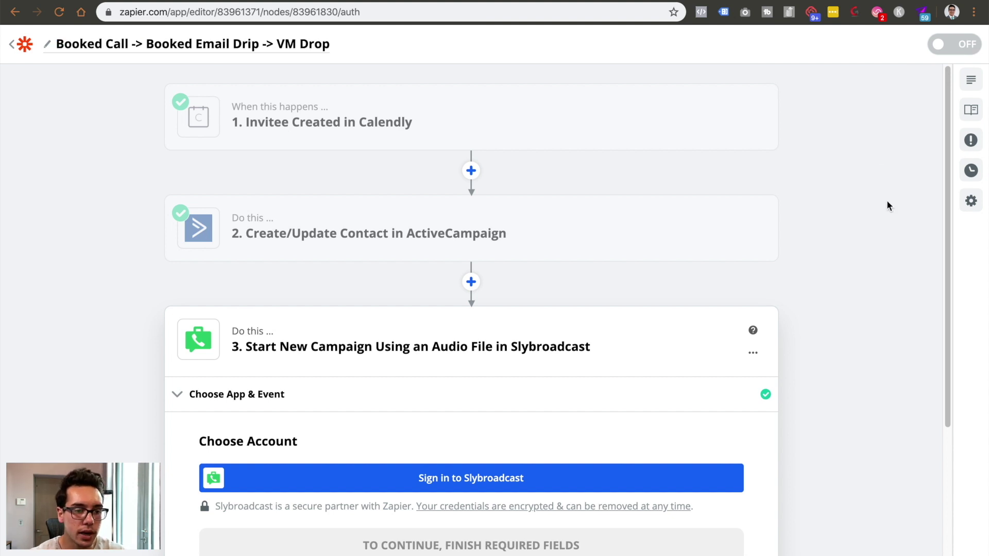
Delete the Slybroadcast step, toggle the zap on and off, and return to the Zaps list
{"action": "left_click", "coordinate": [752, 352]}
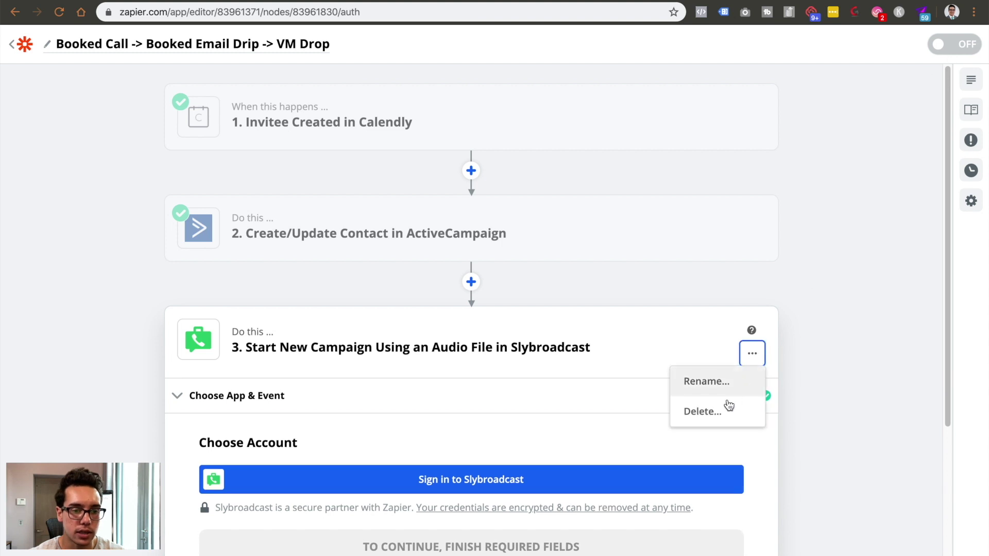
{"action": "left_click", "coordinate": [711, 408]}
{"action": "left_click", "coordinate": [715, 409]}
{"action": "left_click", "coordinate": [961, 40]}
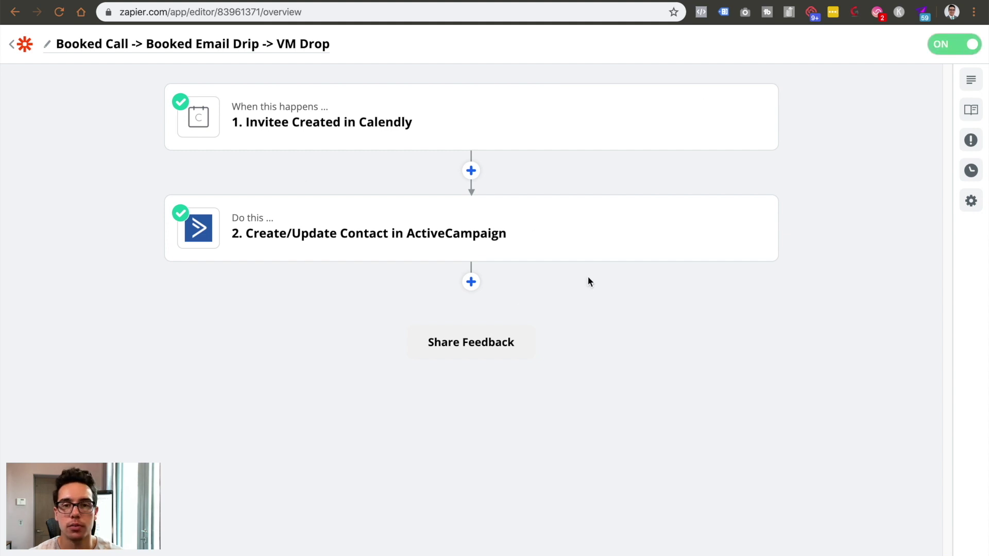
{"action": "left_click", "coordinate": [970, 47]}
{"action": "left_click", "coordinate": [16, 48]}
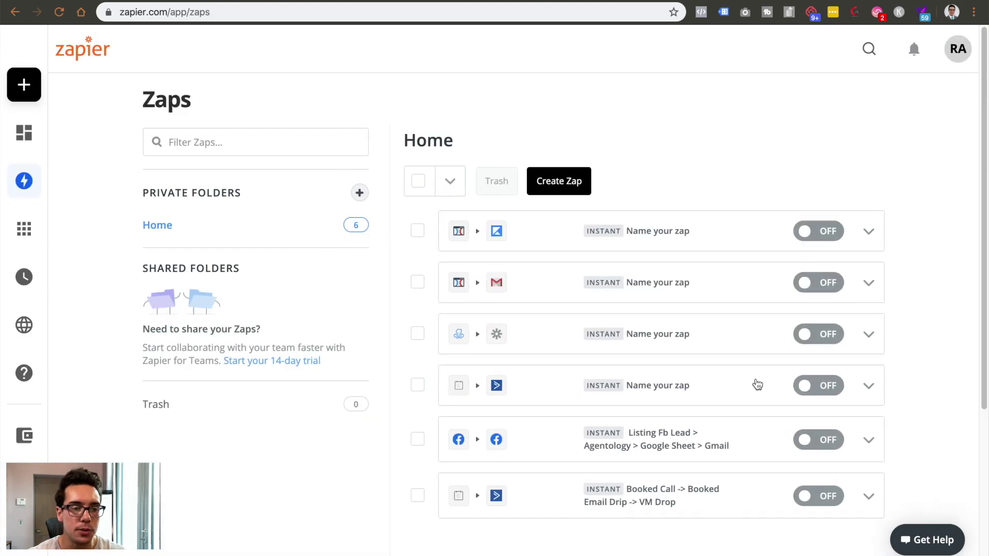
Create a new zap triggered by Facebook Lead Ads, connecting the Facebook account
{"action": "left_click", "coordinate": [557, 198]}
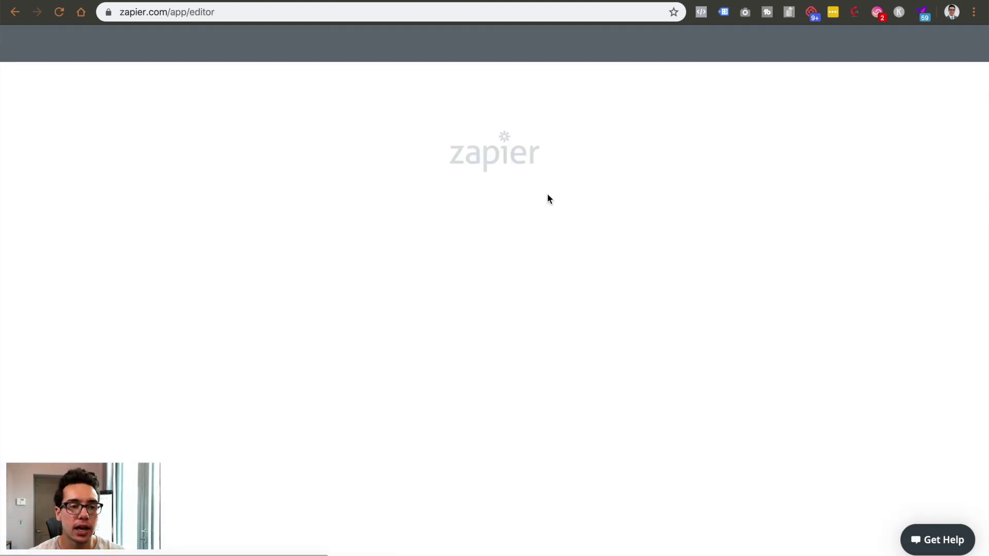
{"action": "type", "text": "facebok"}
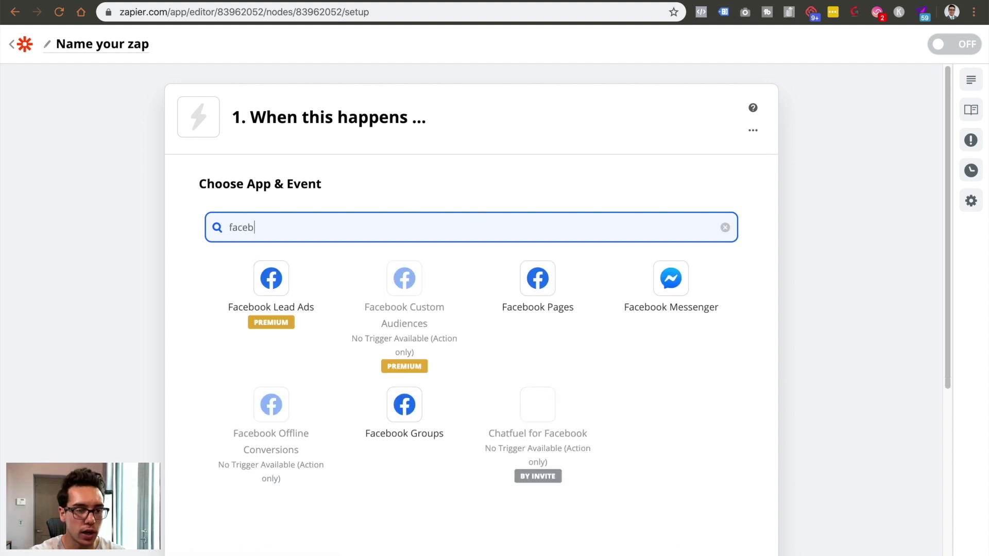
{"action": "left_click", "coordinate": [269, 344]}
{"action": "left_click", "coordinate": [346, 353]}
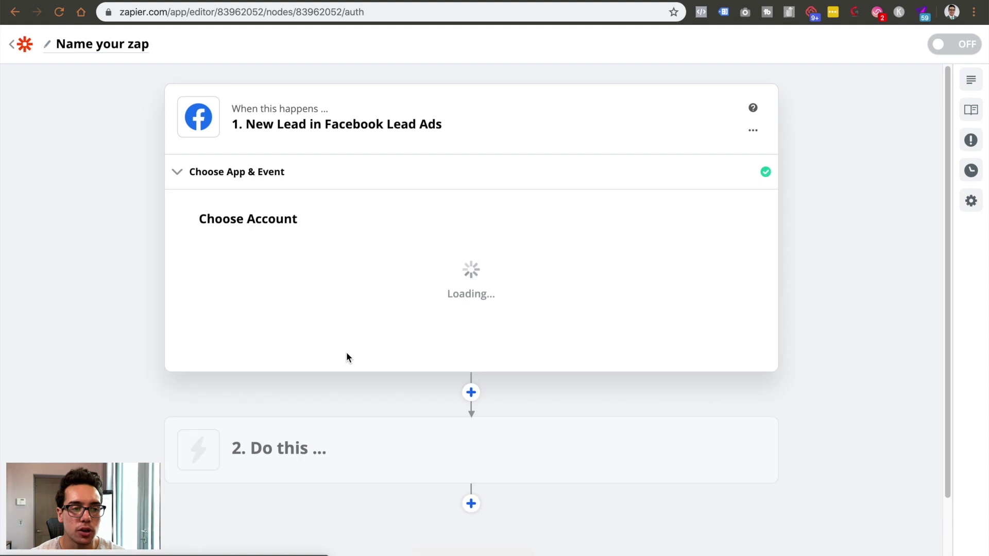
{"action": "left_click", "coordinate": [362, 269]}
{"action": "left_click", "coordinate": [356, 311]}
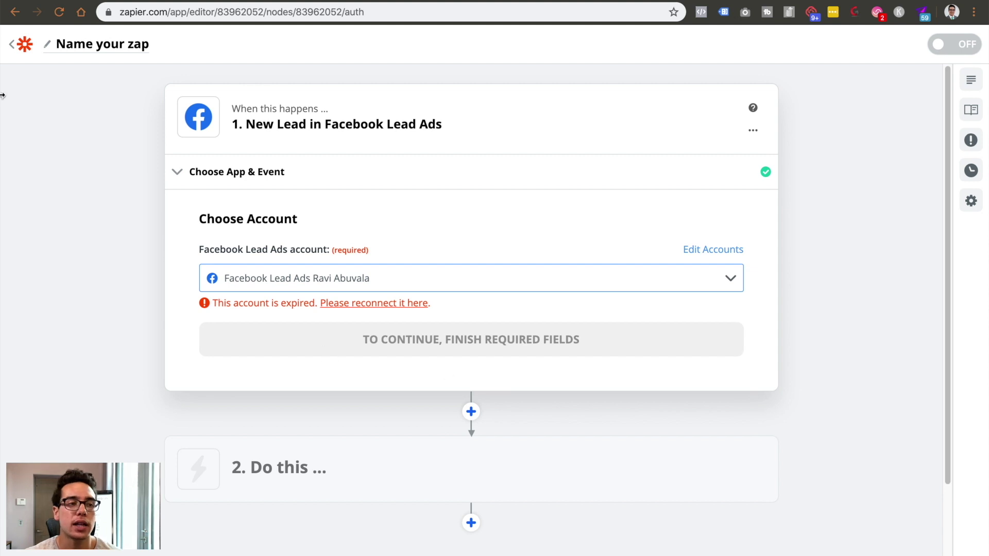
Leave the unfinished zap and go back to the Zaps list
{"action": "left_click", "coordinate": [12, 50]}
{"action": "scroll", "coordinate": [638, 239], "scroll_direction": "down", "scroll_amount": 5}
{"action": "scroll", "coordinate": [635, 240], "scroll_direction": "up", "scroll_amount": 5}
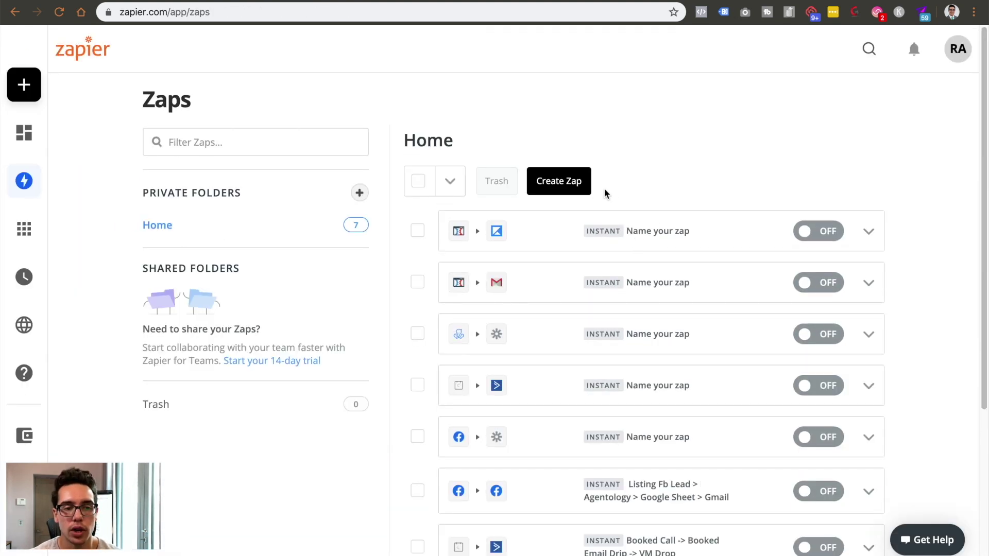
Start another new zap and choose Gmail as its trigger app
{"action": "left_click", "coordinate": [561, 184]}
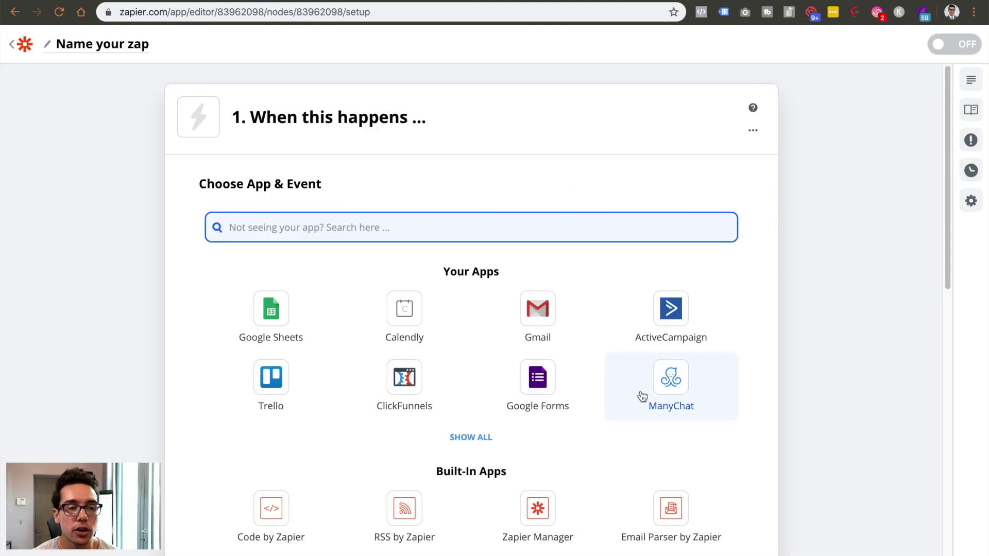
{"action": "left_click", "coordinate": [493, 432]}
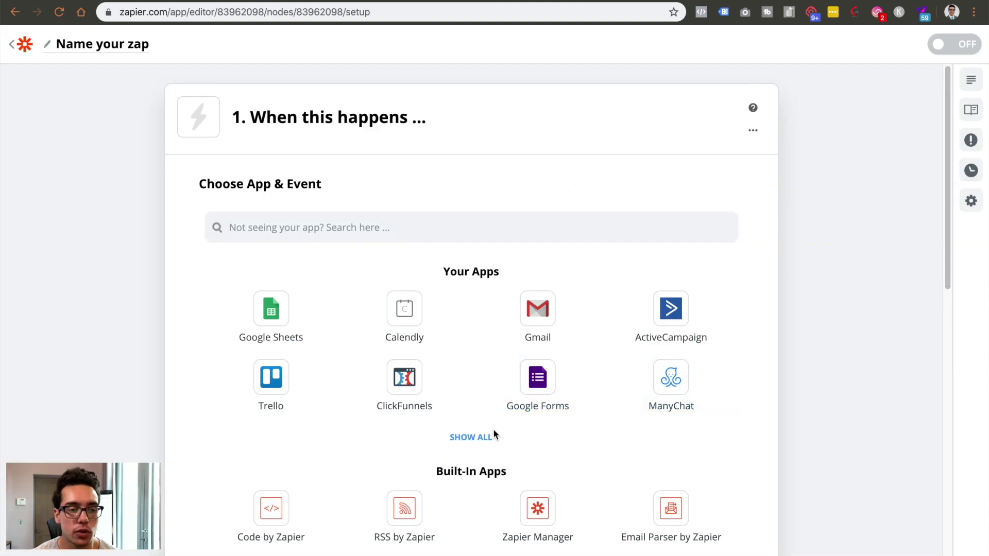
{"action": "left_click", "coordinate": [467, 438]}
{"action": "scroll", "coordinate": [534, 452], "scroll_direction": "down", "scroll_amount": 4}
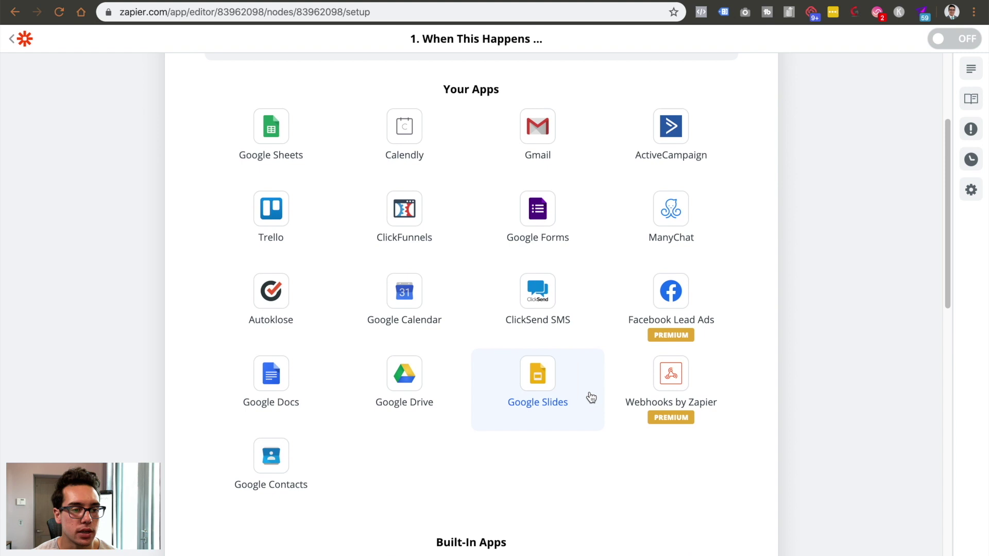
{"action": "scroll", "coordinate": [591, 398], "scroll_direction": "up", "scroll_amount": 5}
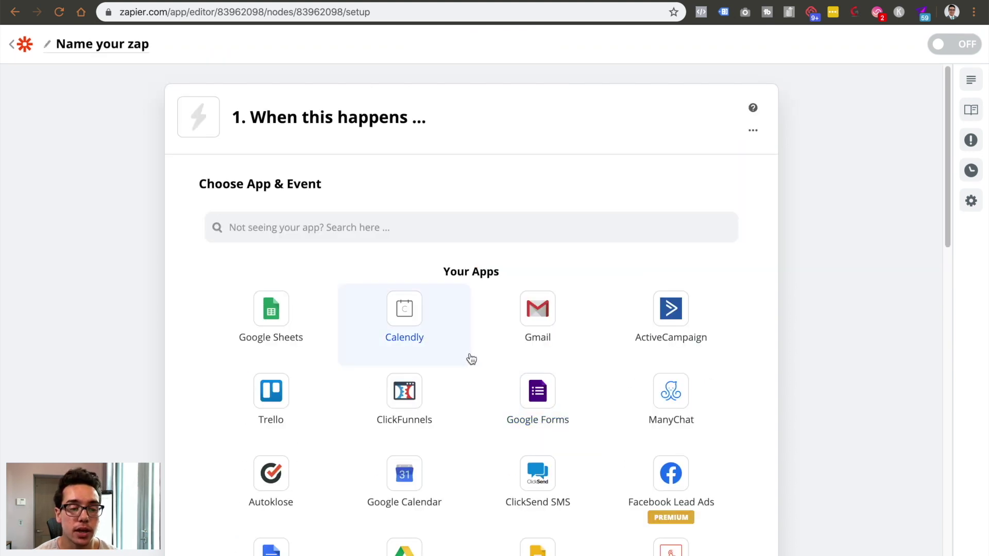
{"action": "left_click", "coordinate": [550, 321]}
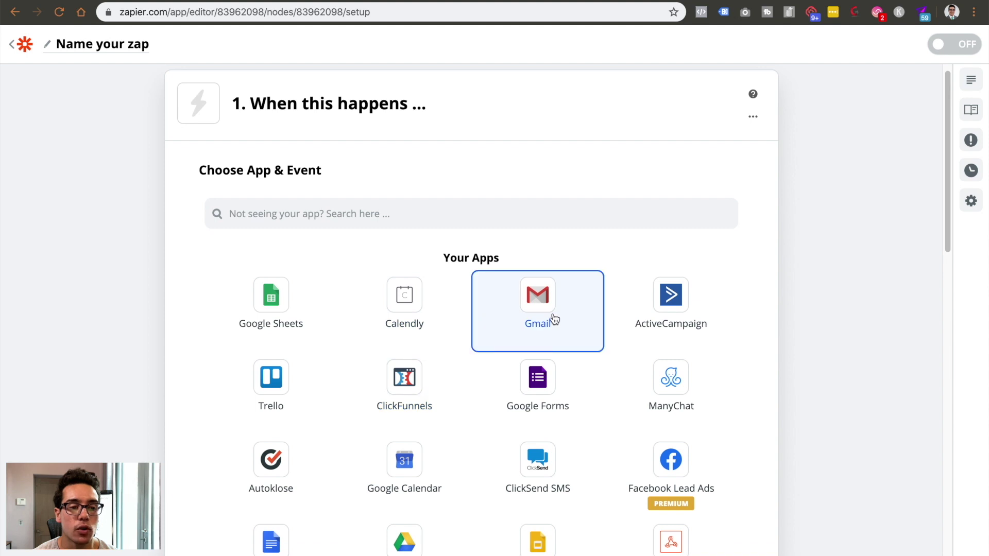
Set the trigger event to New Email Matching Search on the first connected Gmail account
{"action": "left_click", "coordinate": [366, 300]}
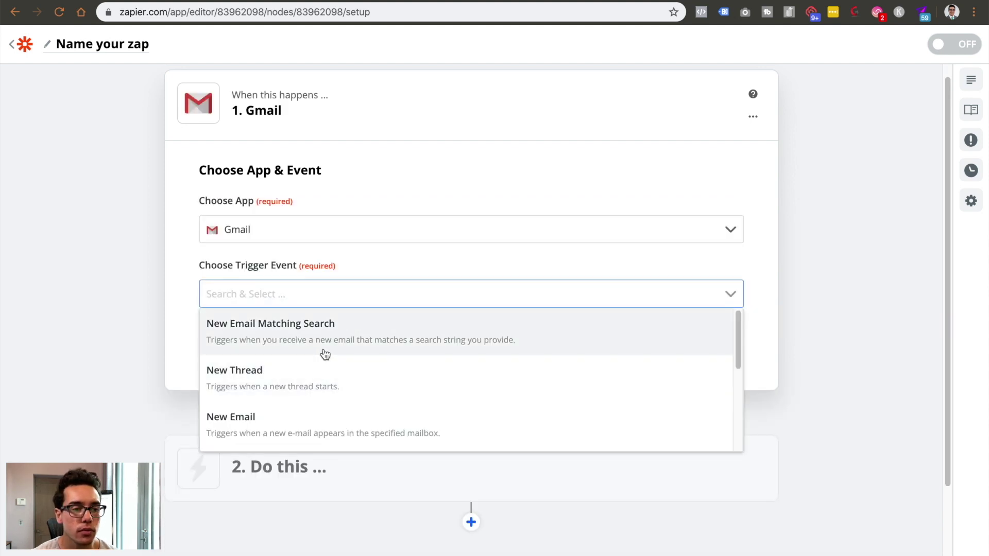
{"action": "left_click", "coordinate": [324, 351]}
{"action": "left_click", "coordinate": [370, 352]}
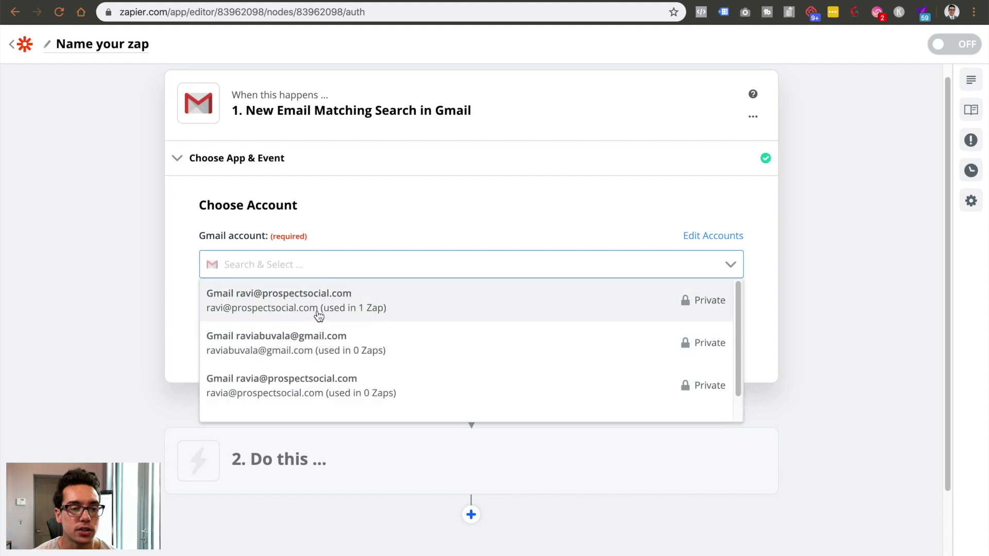
{"action": "left_click", "coordinate": [319, 309]}
{"action": "left_click", "coordinate": [327, 340]}
{"action": "left_click", "coordinate": [318, 293]}
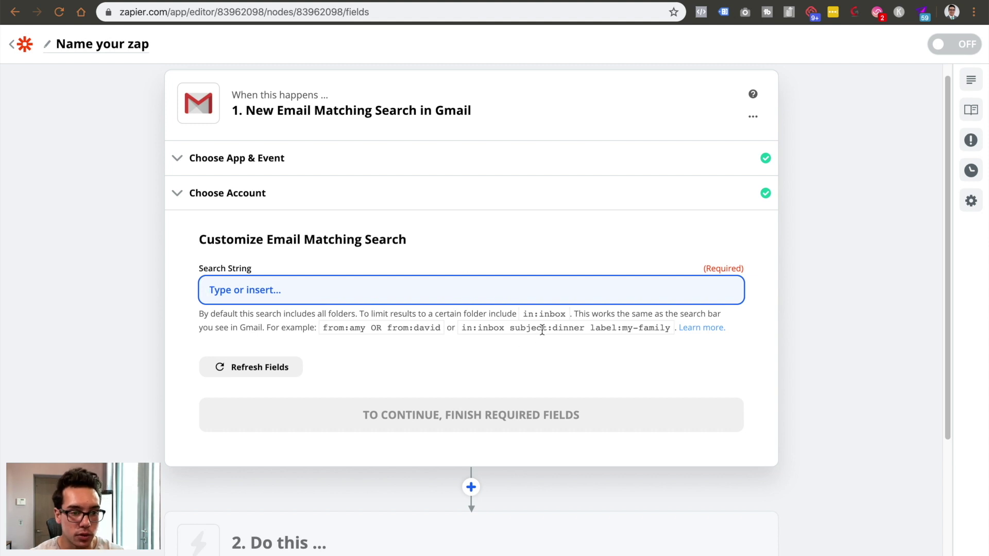
Enter 'subject: recording' as the trigger's Search String
{"action": "type", "text": "subject"}
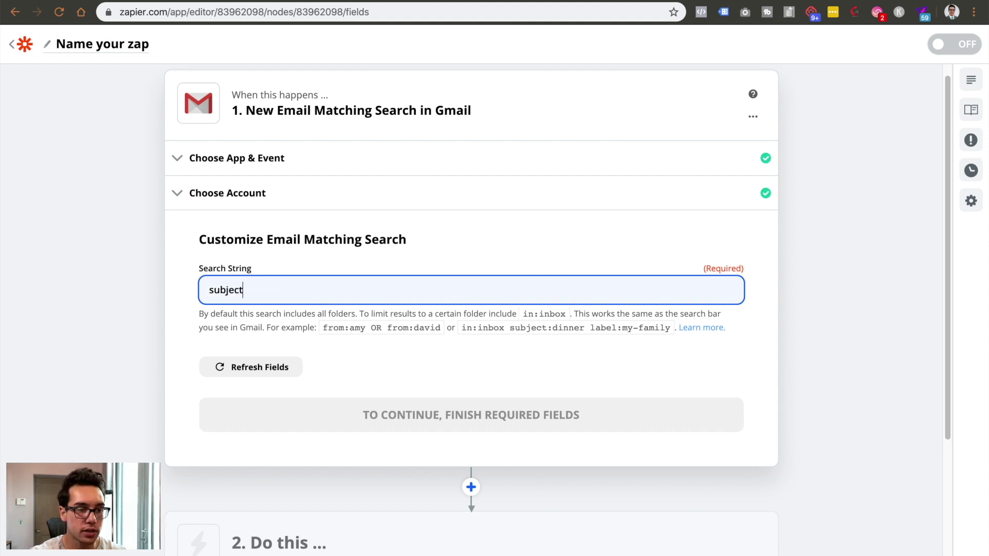
{"action": "type", "text": ": recording"}
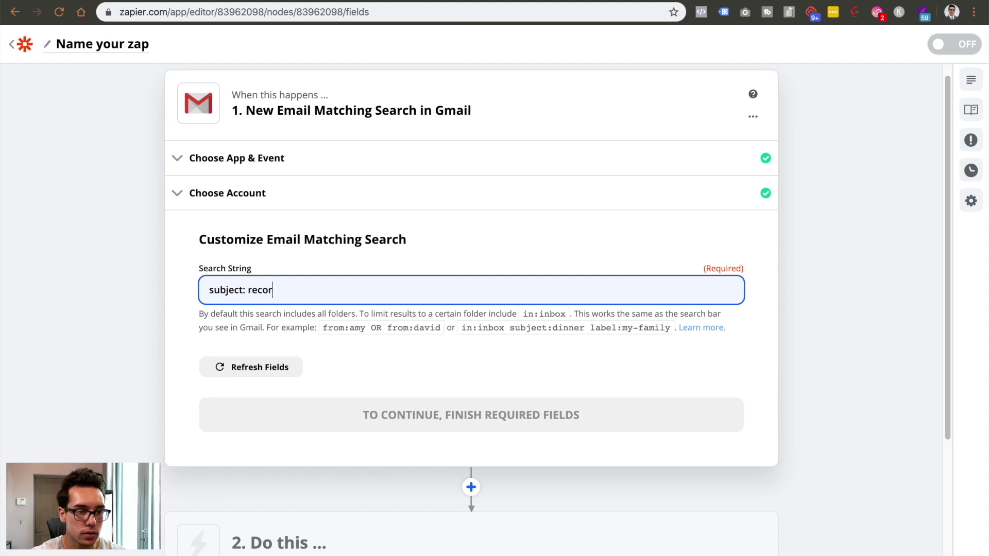
{"action": "left_click", "coordinate": [626, 367]}
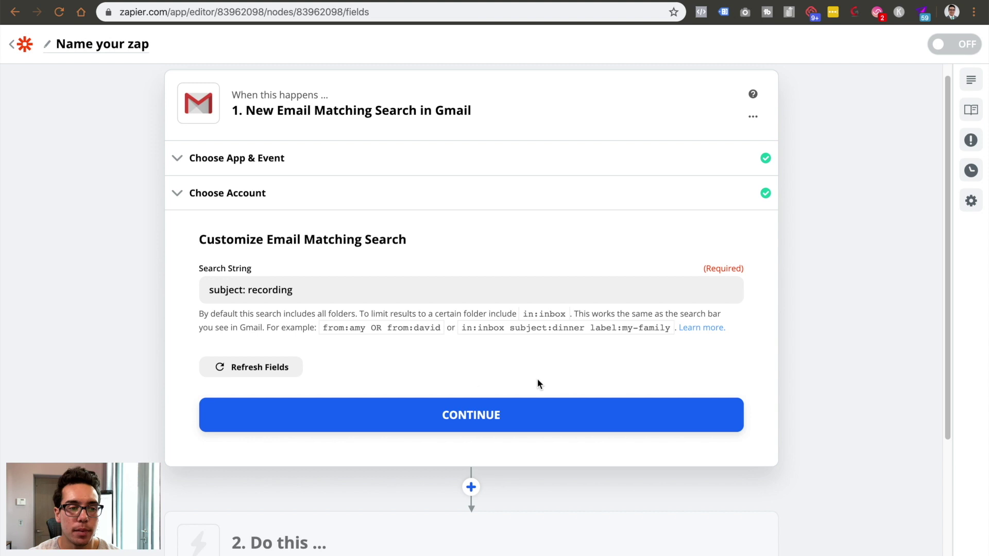
Test the trigger, review the matching sample email, and mark the Gmail step done
{"action": "left_click", "coordinate": [423, 431]}
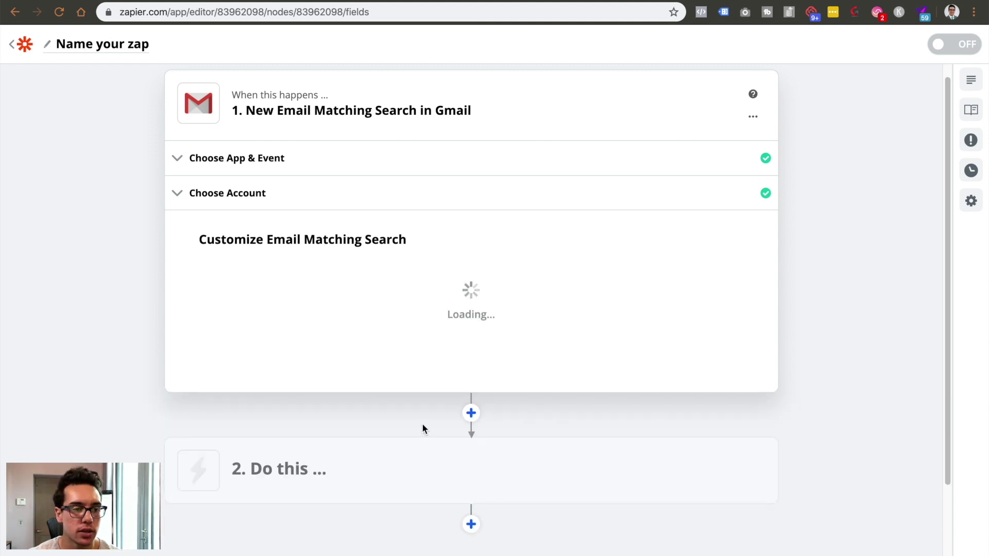
{"action": "left_click", "coordinate": [458, 355]}
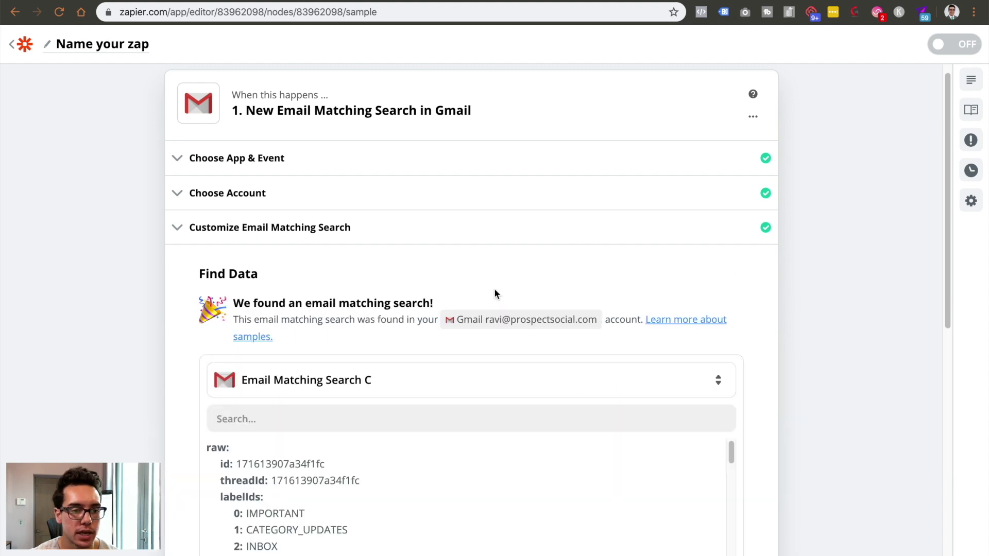
{"action": "scroll", "coordinate": [395, 328], "scroll_direction": "down", "scroll_amount": 5}
{"action": "scroll", "coordinate": [315, 319], "scroll_direction": "up", "scroll_amount": 1}
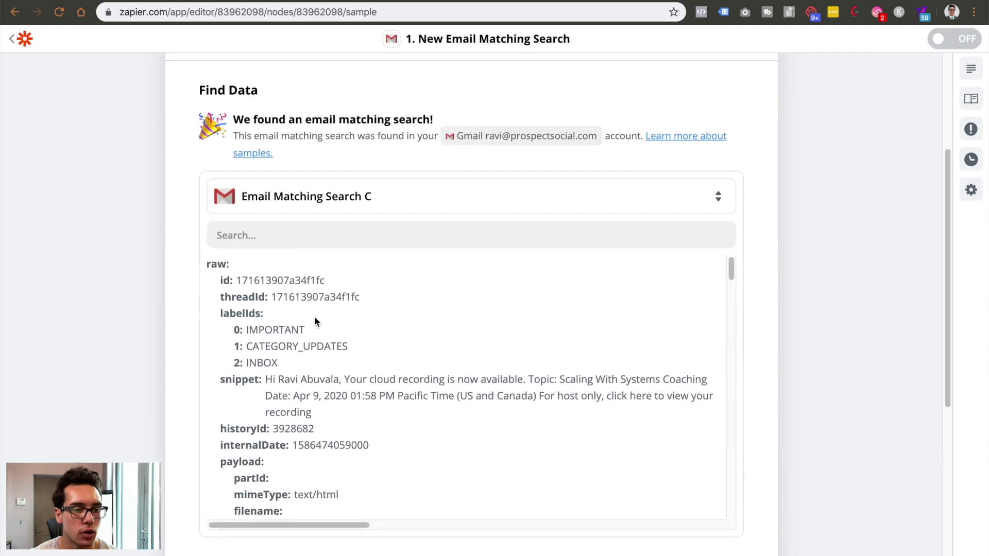
{"action": "scroll", "coordinate": [332, 336], "scroll_direction": "down", "scroll_amount": 3}
{"action": "scroll", "coordinate": [332, 336], "scroll_direction": "down", "scroll_amount": 5}
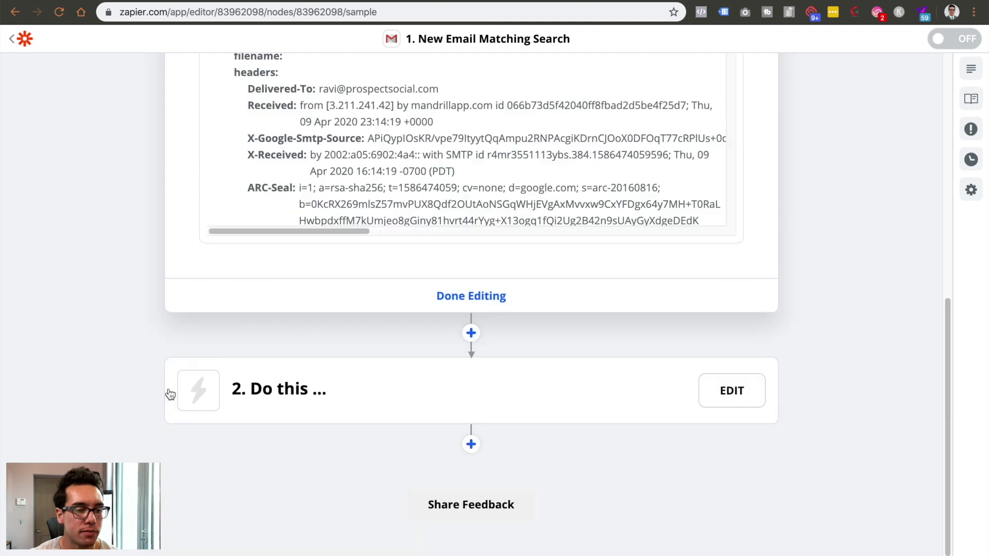
{"action": "left_click", "coordinate": [391, 307]}
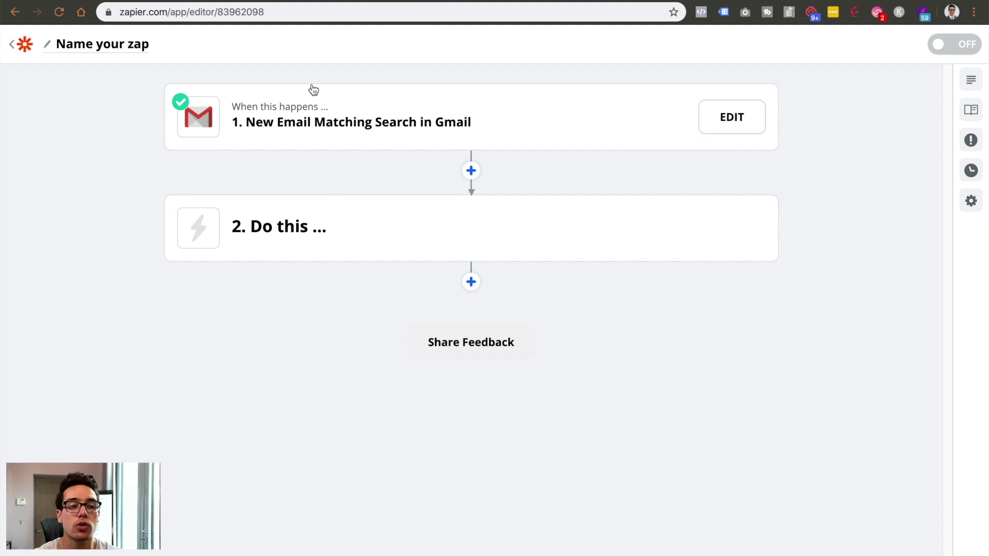
Choose Slack as the action app with the Send Channel Message event
{"action": "left_click", "coordinate": [277, 212]}
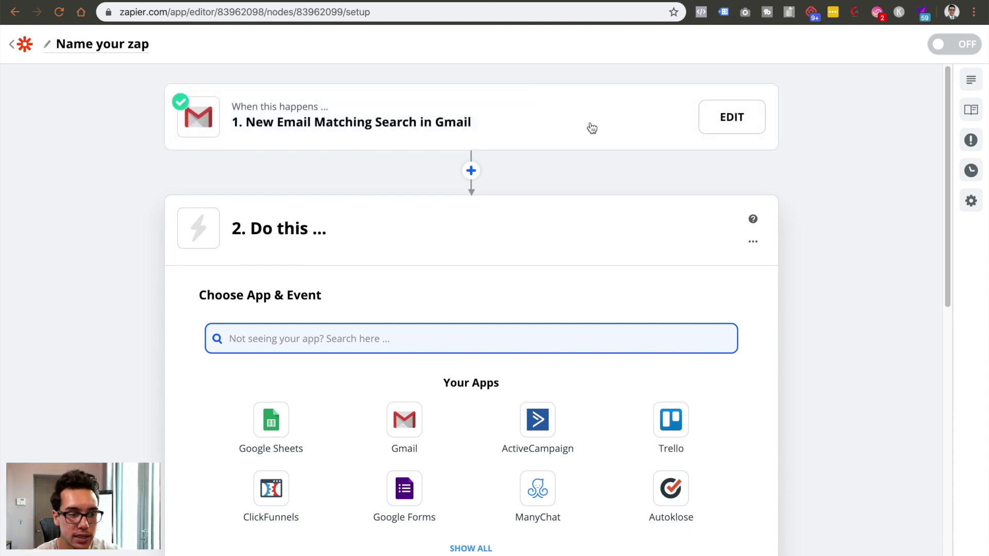
{"action": "scroll", "coordinate": [359, 308], "scroll_direction": "down", "scroll_amount": 1}
{"action": "scroll", "coordinate": [358, 308], "scroll_direction": "down", "scroll_amount": 1}
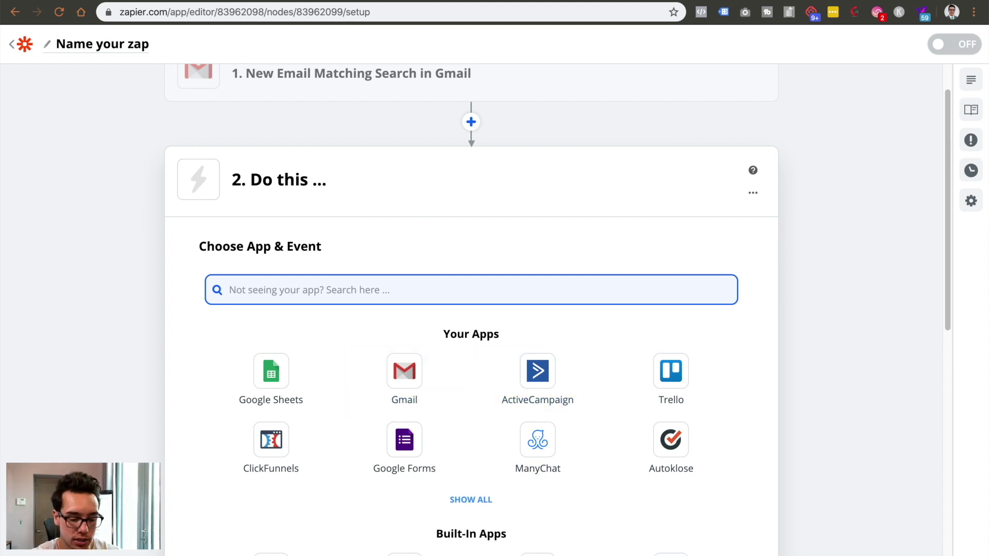
{"action": "type", "text": "slack"}
{"action": "left_click", "coordinate": [212, 392]}
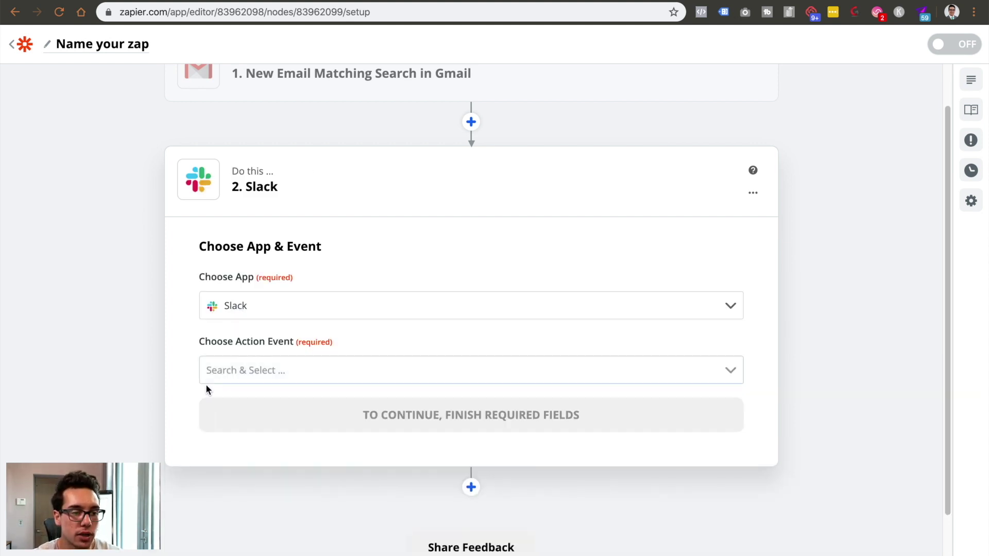
{"action": "scroll", "coordinate": [306, 215], "scroll_direction": "up", "scroll_amount": 2}
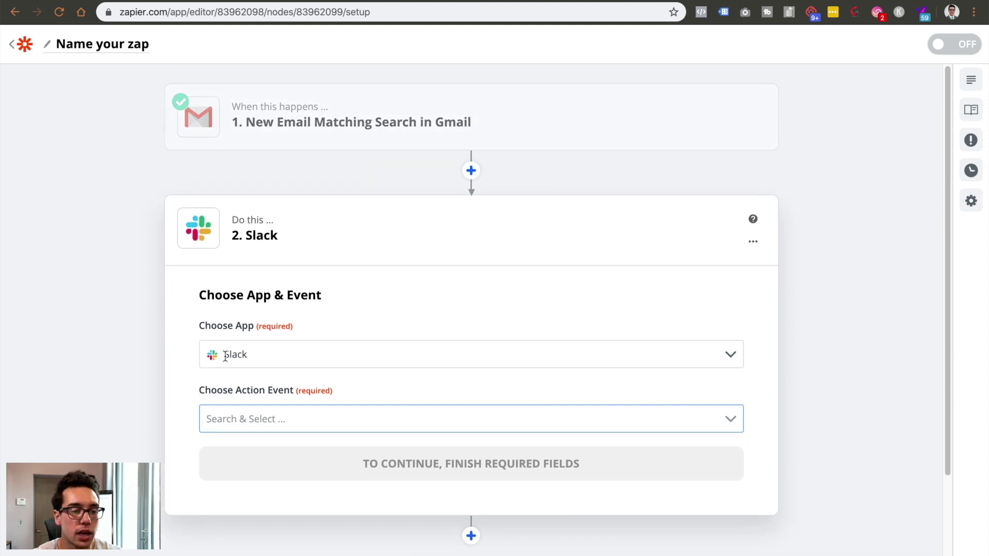
{"action": "left_click", "coordinate": [249, 414]}
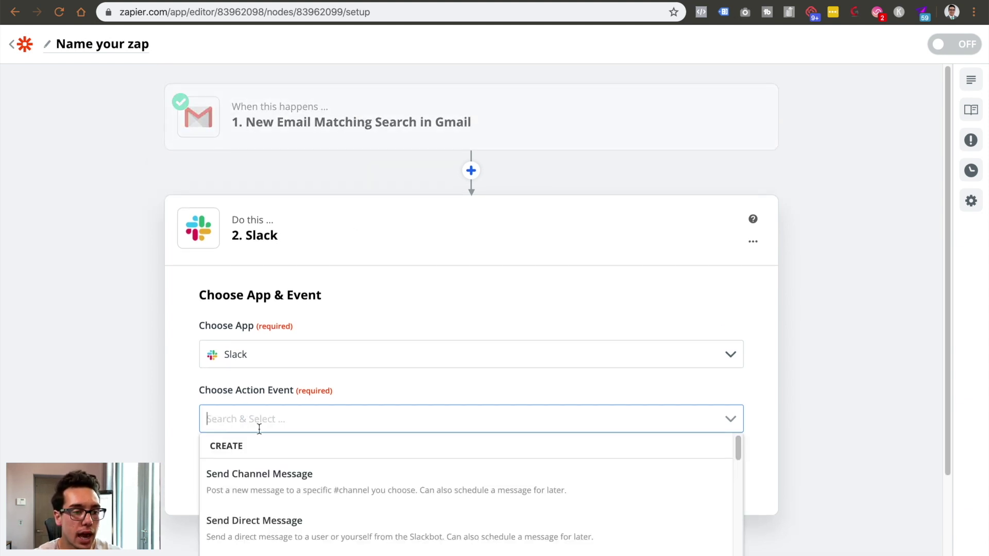
{"action": "left_click", "coordinate": [263, 495]}
{"action": "left_click", "coordinate": [275, 467]}
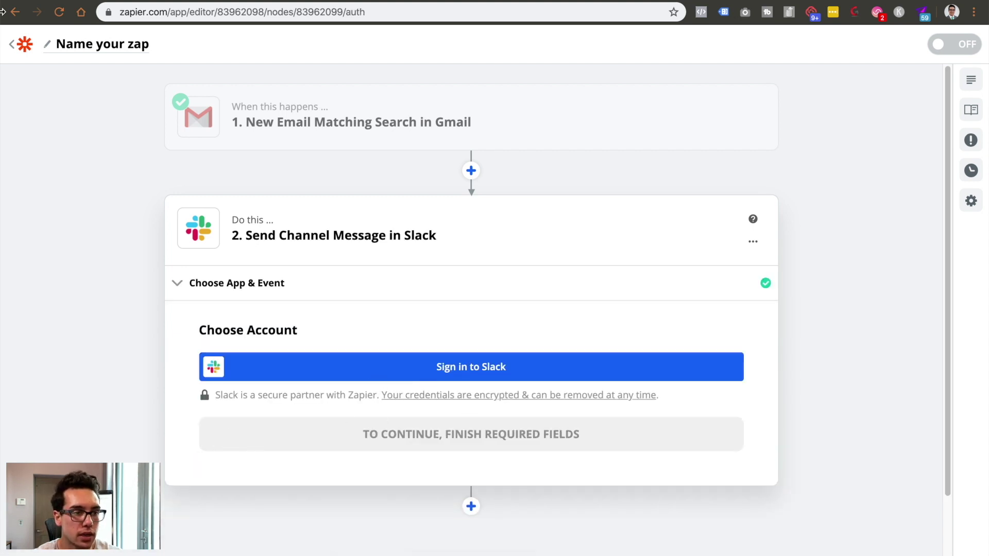
Return to the Zaps list, switch to another team account, and start a new zap
{"action": "left_click", "coordinate": [12, 45]}
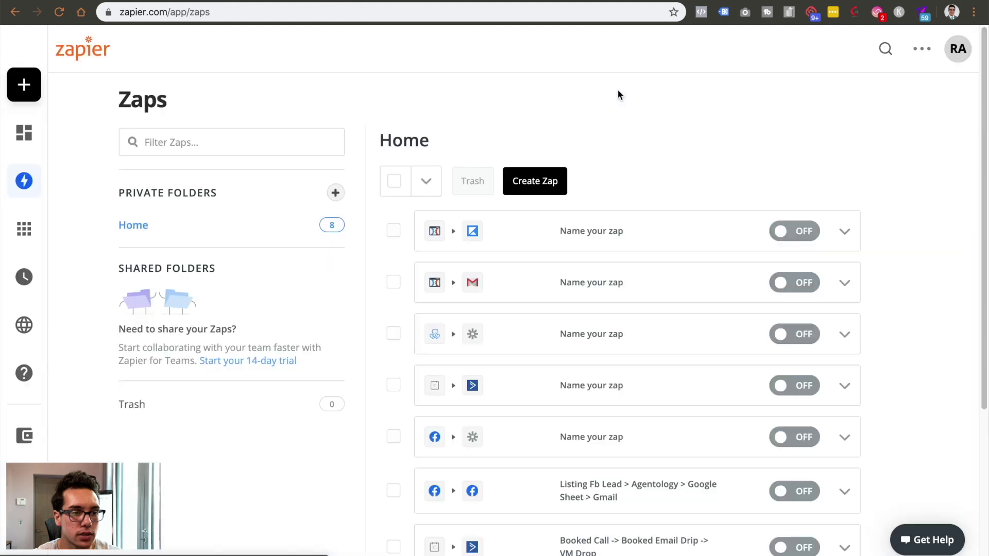
{"action": "left_click", "coordinate": [958, 52]}
{"action": "left_click", "coordinate": [869, 116]}
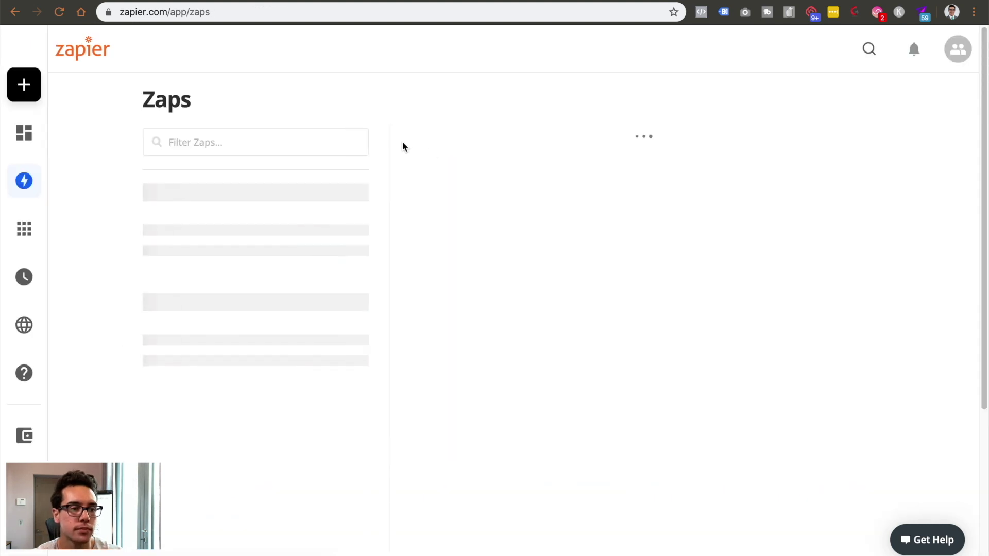
{"action": "mouse_move", "coordinate": [55, 111]}
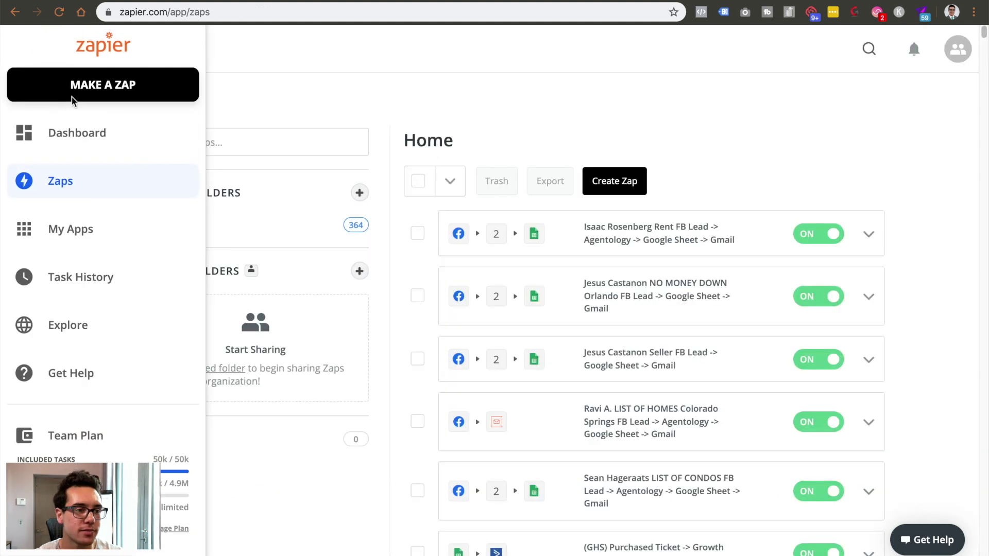
{"action": "left_click", "coordinate": [636, 184]}
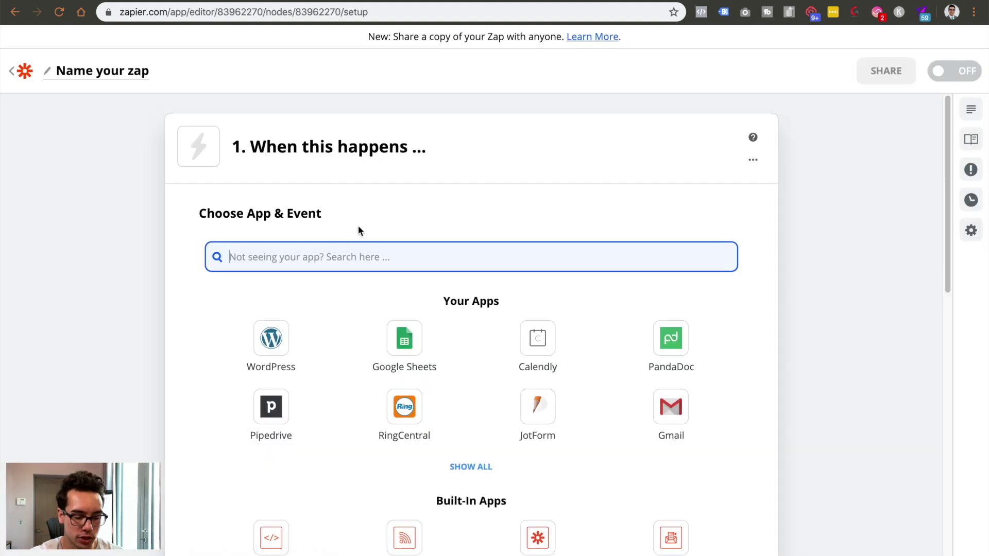
Use Gmail's New Email Matching Search trigger with the first connected Gmail account
{"action": "type", "text": "gai"}
{"action": "left_click", "coordinate": [279, 300]}
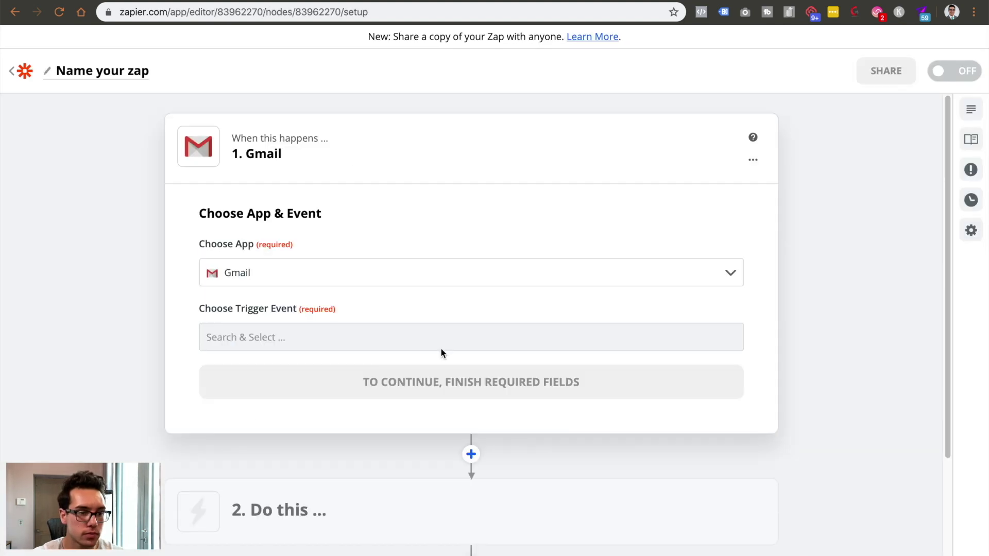
{"action": "left_click", "coordinate": [413, 338]}
{"action": "left_click", "coordinate": [384, 384]}
{"action": "left_click", "coordinate": [386, 385]}
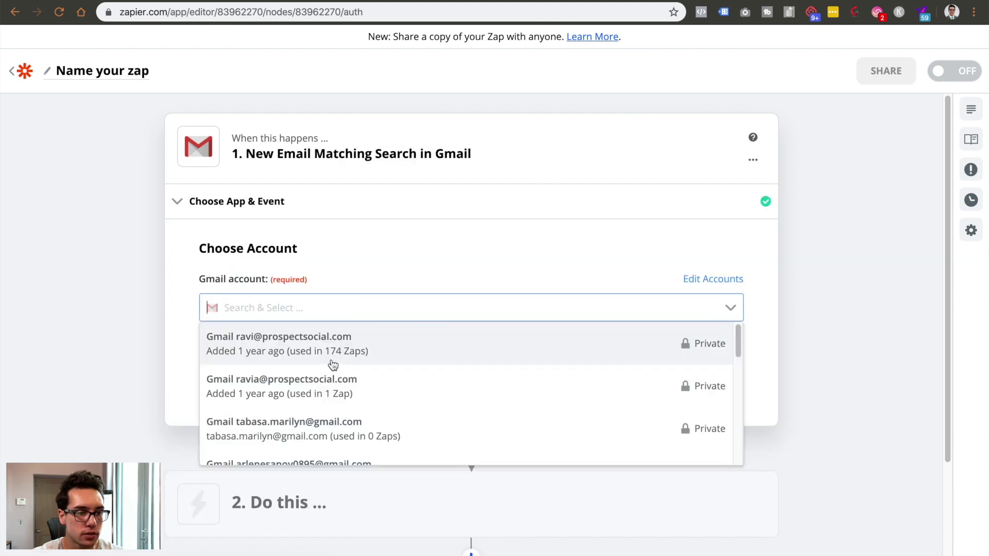
{"action": "left_click", "coordinate": [333, 365]}
{"action": "left_click", "coordinate": [352, 373]}
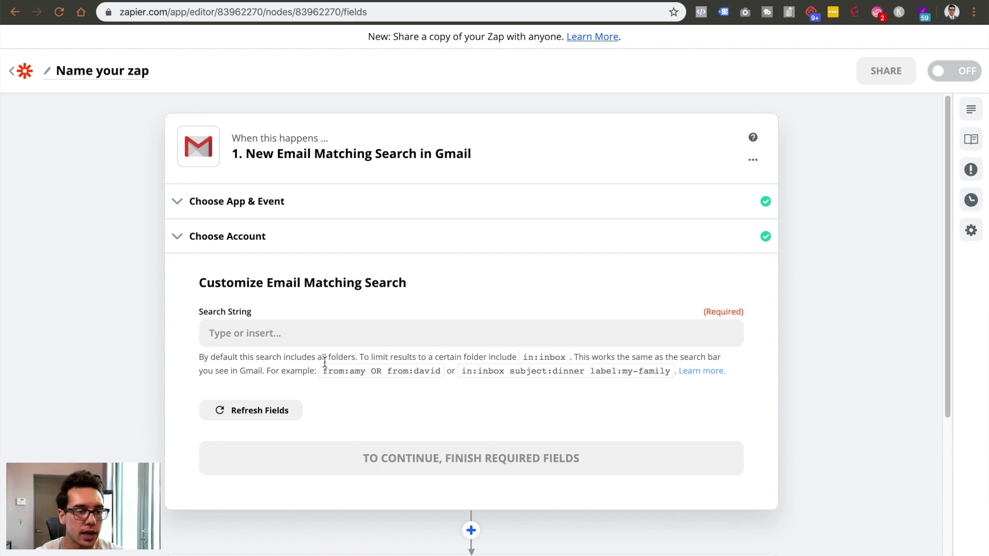
Enter the subject: recording search string for the Gmail trigger
{"action": "left_click", "coordinate": [326, 342]}
{"action": "type", "text": "sube"}
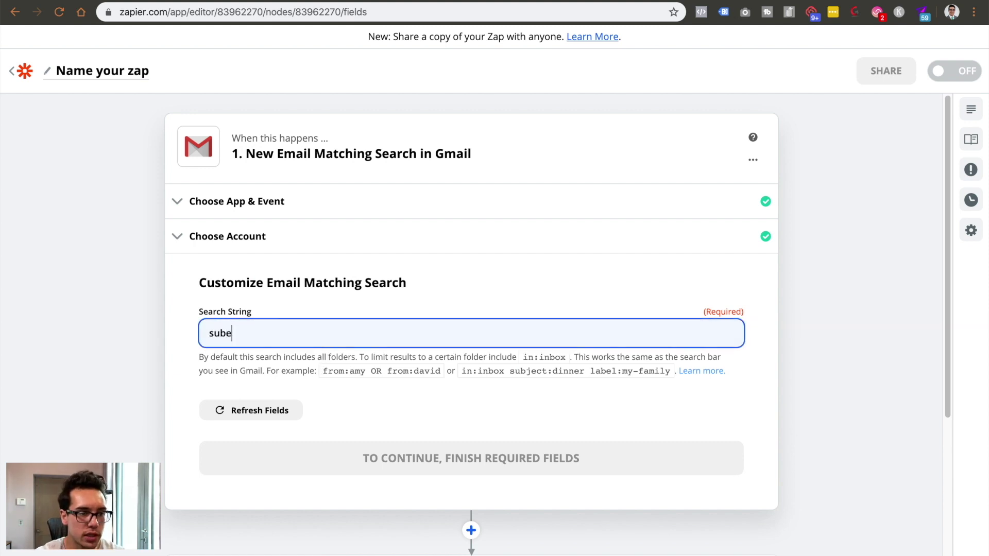
{"action": "type", "text": "jecy"}
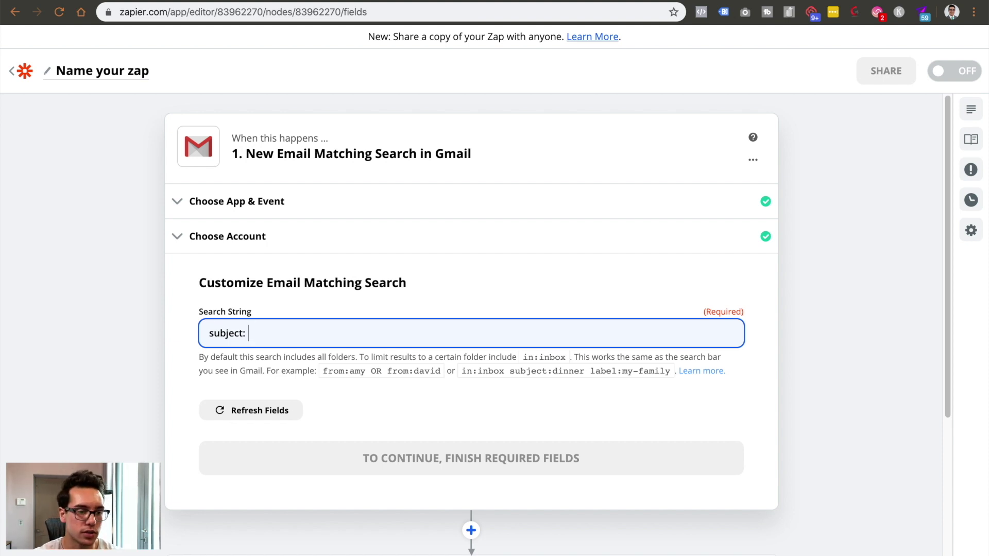
{"action": "type", "text": "recording"}
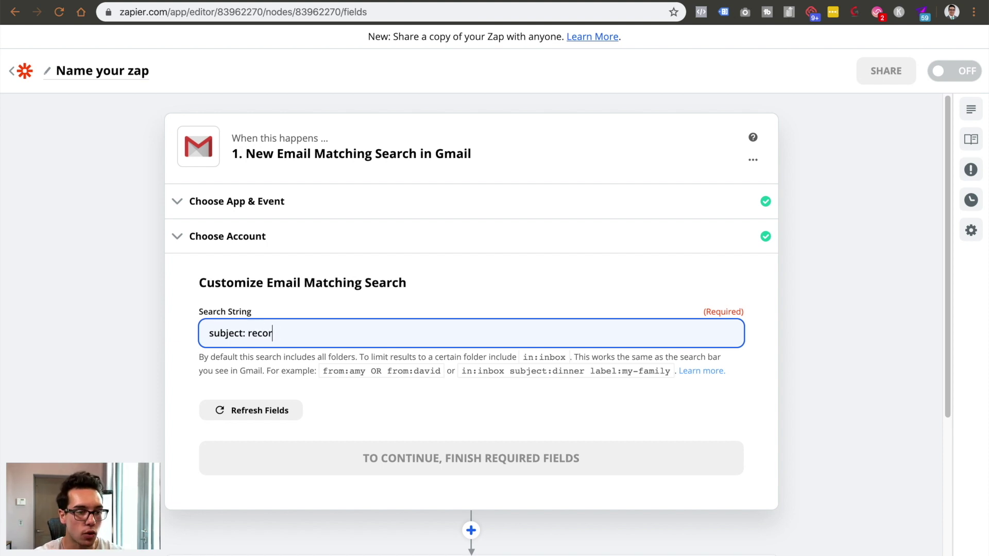
{"action": "left_click", "coordinate": [503, 459]}
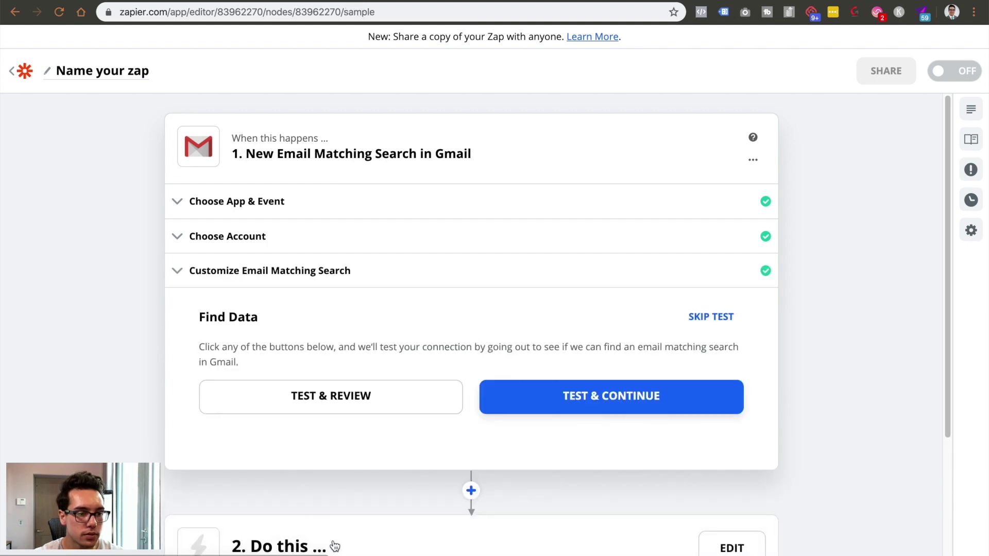
Test the trigger to find a matching sample email, then finish the trigger
{"action": "left_click", "coordinate": [424, 410]}
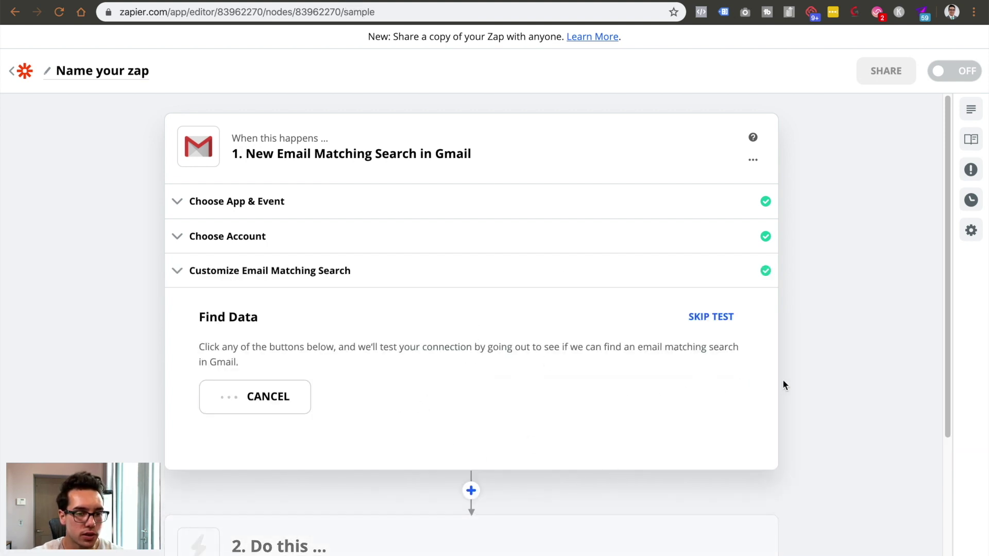
{"action": "scroll", "coordinate": [515, 361], "scroll_direction": "down", "scroll_amount": 6}
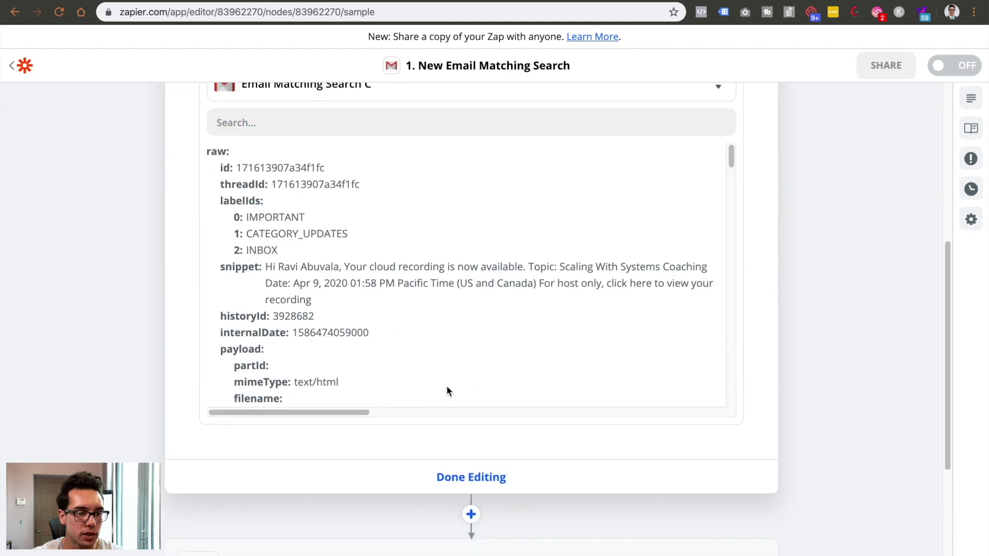
{"action": "scroll", "coordinate": [438, 386], "scroll_direction": "down", "scroll_amount": 10}
{"action": "left_click", "coordinate": [470, 477]}
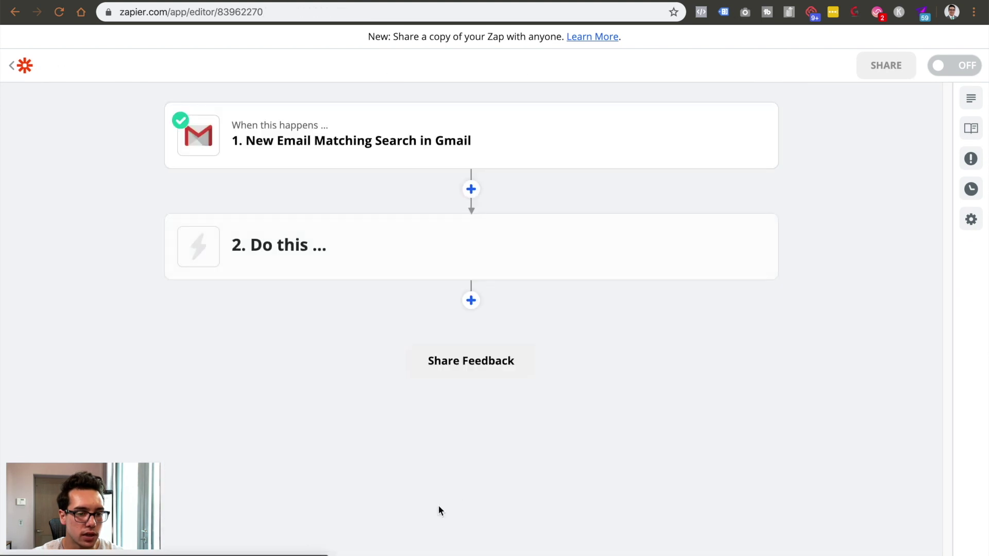
Make the second step a Slack Send Channel Message action
{"action": "left_click", "coordinate": [325, 231]}
{"action": "type", "text": "slack"}
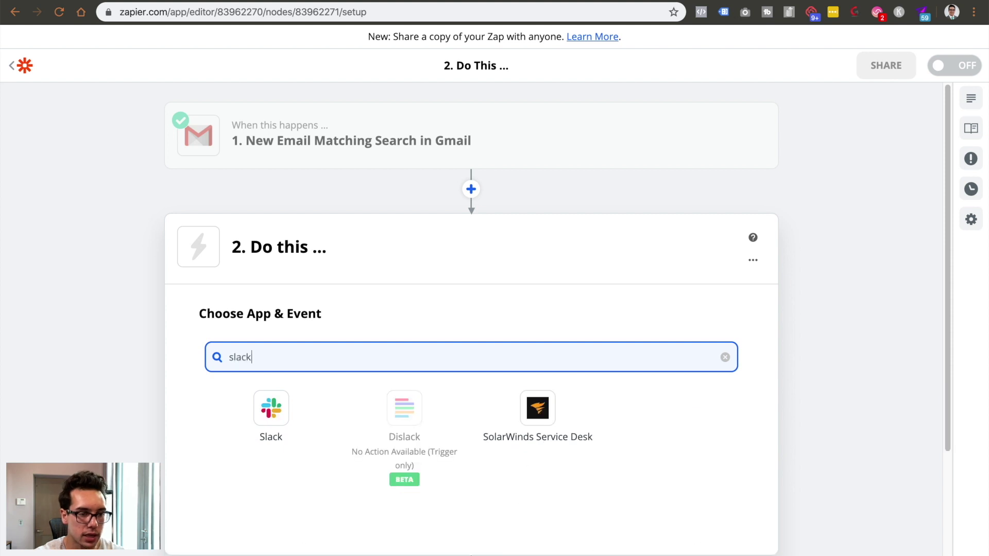
{"action": "left_click", "coordinate": [285, 428]}
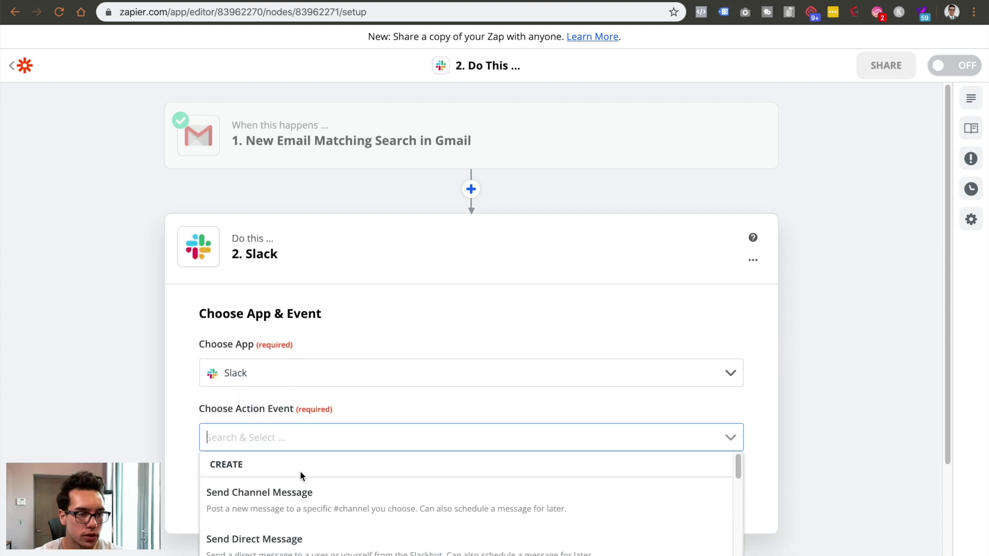
{"action": "left_click", "coordinate": [290, 496]}
{"action": "left_click", "coordinate": [294, 470]}
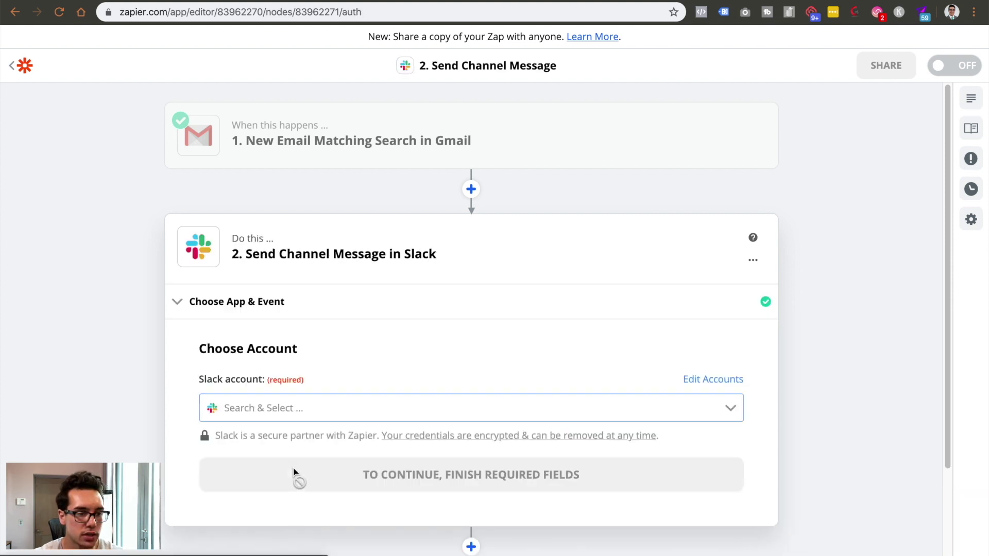
Connect the Slack account and select the zoom-recording channel
{"action": "left_click", "coordinate": [249, 408]}
{"action": "left_click", "coordinate": [283, 442]}
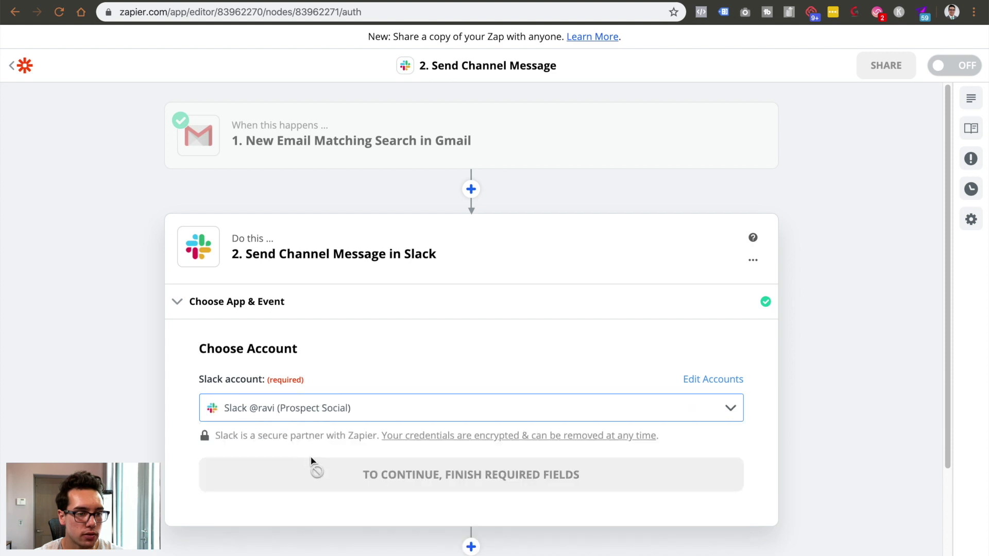
{"action": "left_click", "coordinate": [380, 480]}
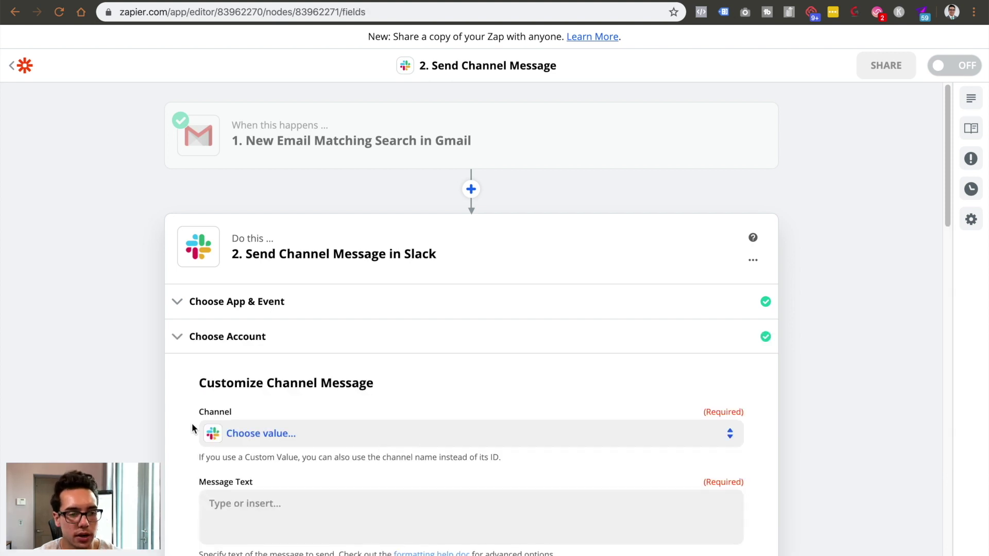
{"action": "left_click", "coordinate": [293, 360]}
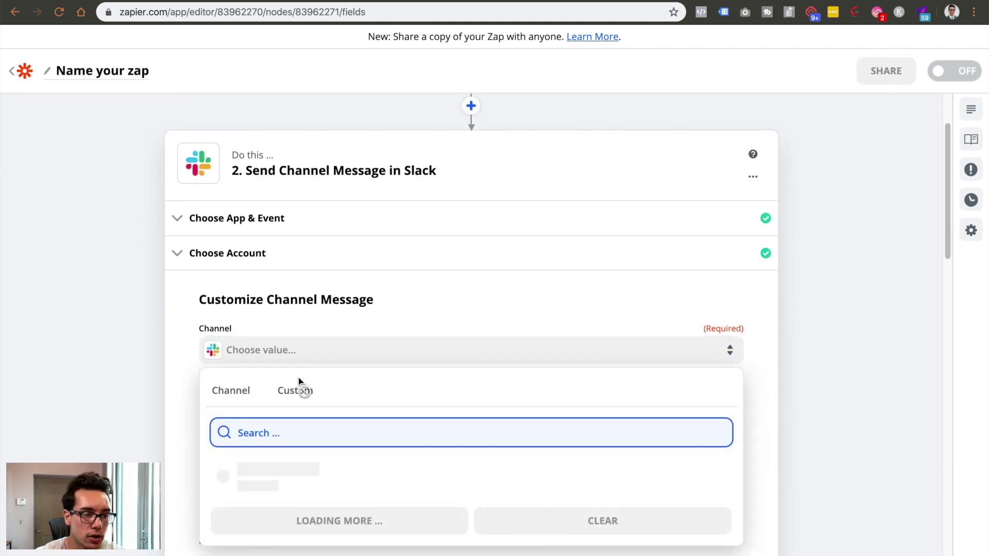
{"action": "type", "text": "recor"}
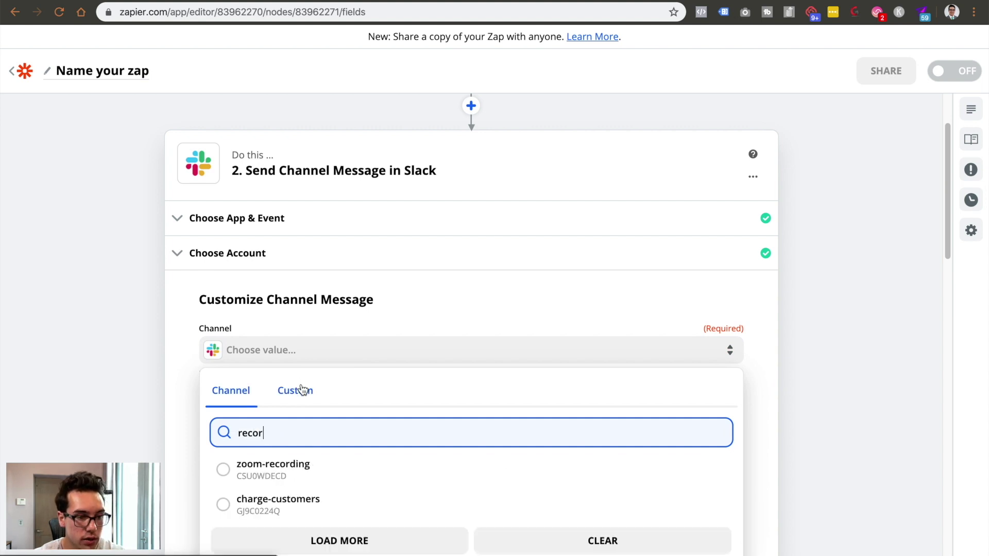
{"action": "type", "text": "d"}
{"action": "left_click", "coordinate": [342, 476]}
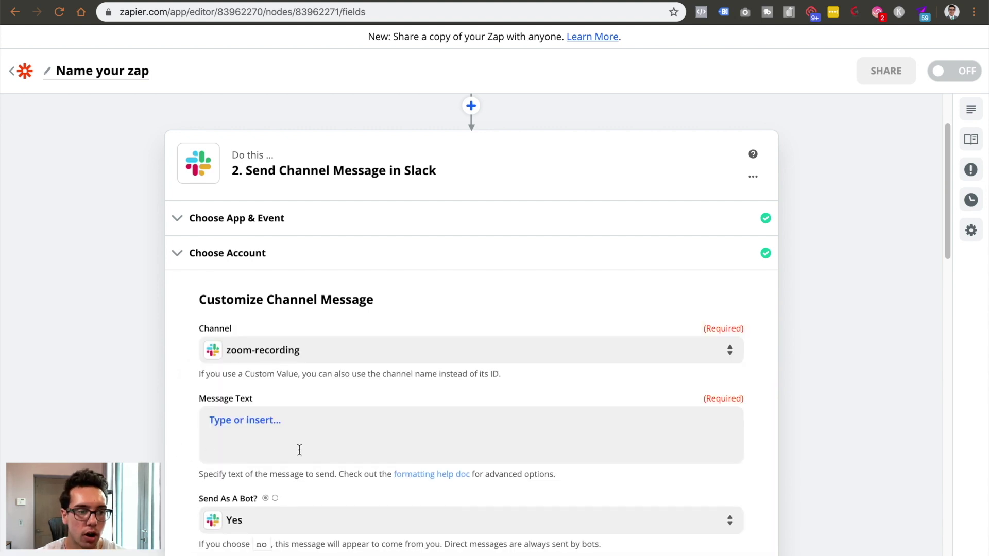
Write message text asking to upload the new coaching-call recording into KAJABI
{"action": "scroll", "coordinate": [154, 413], "scroll_direction": "down", "scroll_amount": 2}
{"action": "left_click", "coordinate": [253, 365]}
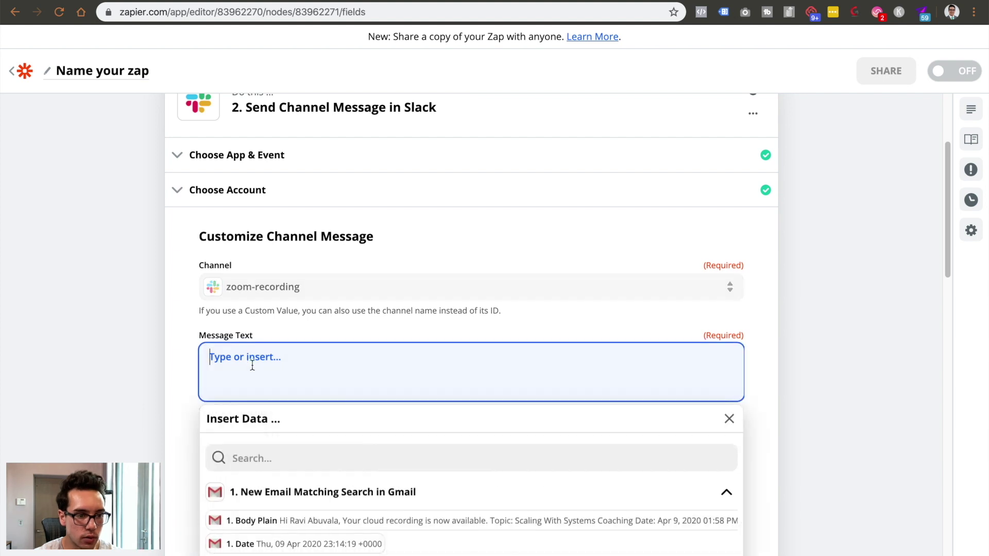
{"action": "scroll", "coordinate": [118, 400], "scroll_direction": "down", "scroll_amount": 5}
{"action": "type", "text": "H"}
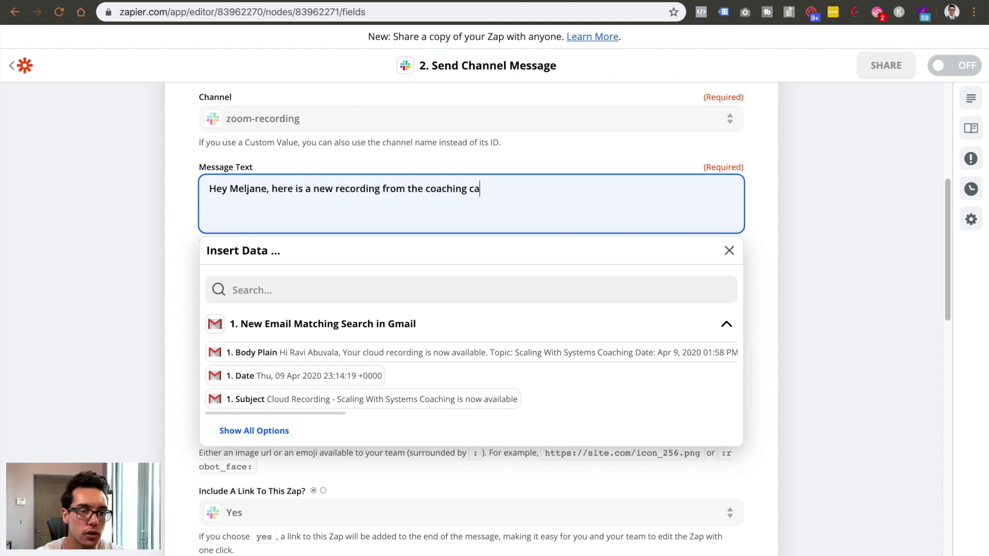
{"action": "type", "text": "laod into KAJABI ASAP, thanks!"}
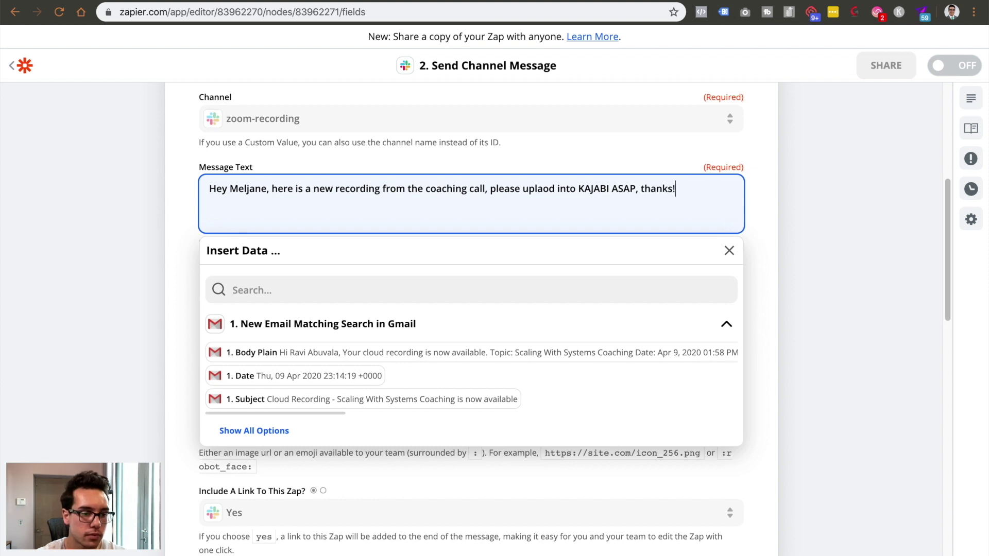
{"action": "scroll", "coordinate": [265, 398], "scroll_direction": "down", "scroll_amount": 2}
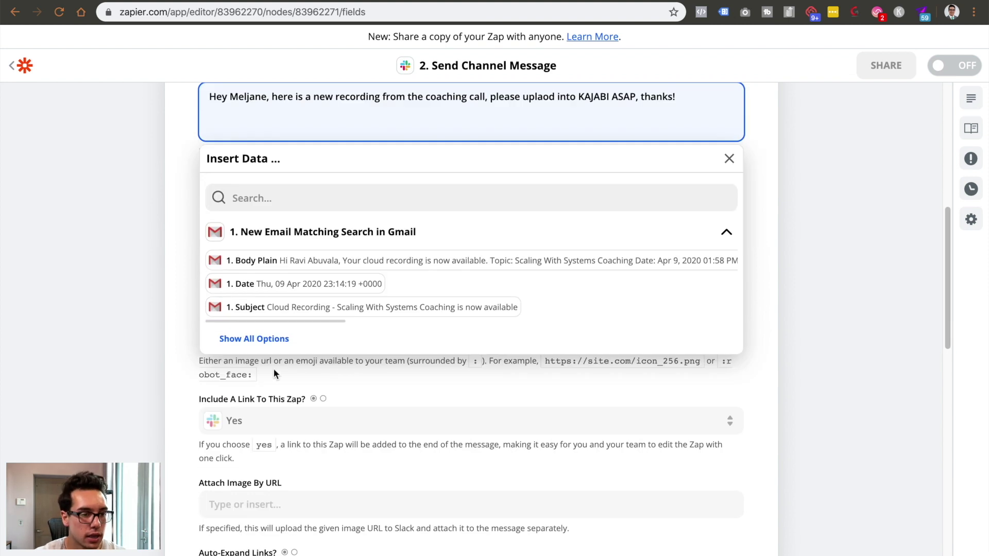
Append the Gmail step's Raw Snippet to the end of the message text
{"action": "left_click", "coordinate": [259, 339]}
{"action": "scroll", "coordinate": [397, 395], "scroll_direction": "down", "scroll_amount": 1}
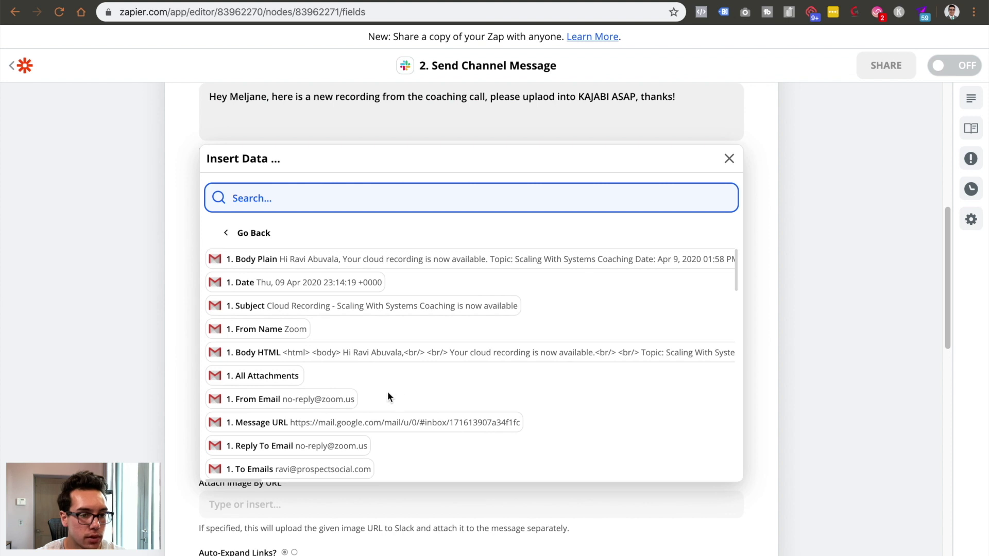
{"action": "scroll", "coordinate": [387, 392], "scroll_direction": "down", "scroll_amount": 2}
{"action": "scroll", "coordinate": [384, 391], "scroll_direction": "down", "scroll_amount": 3}
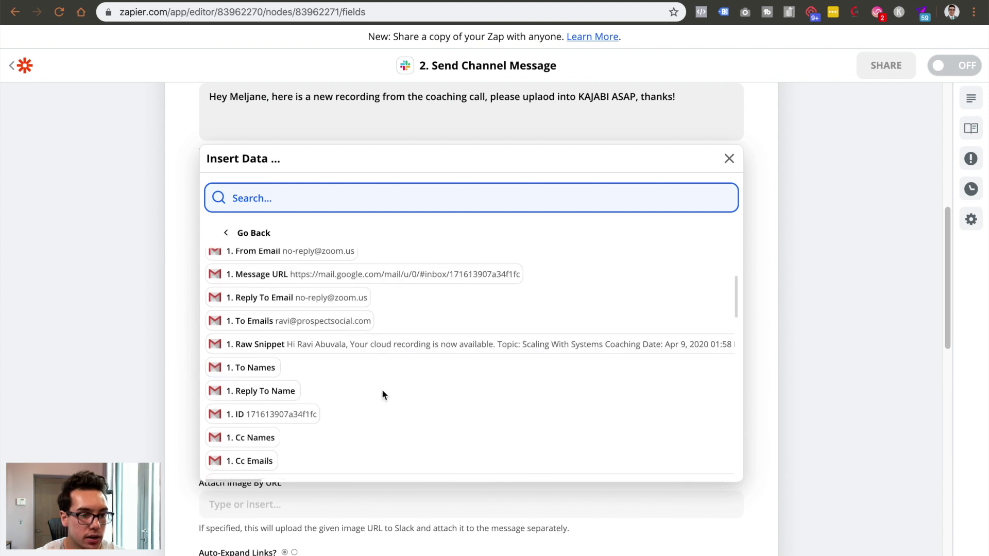
{"action": "left_click", "coordinate": [390, 345]}
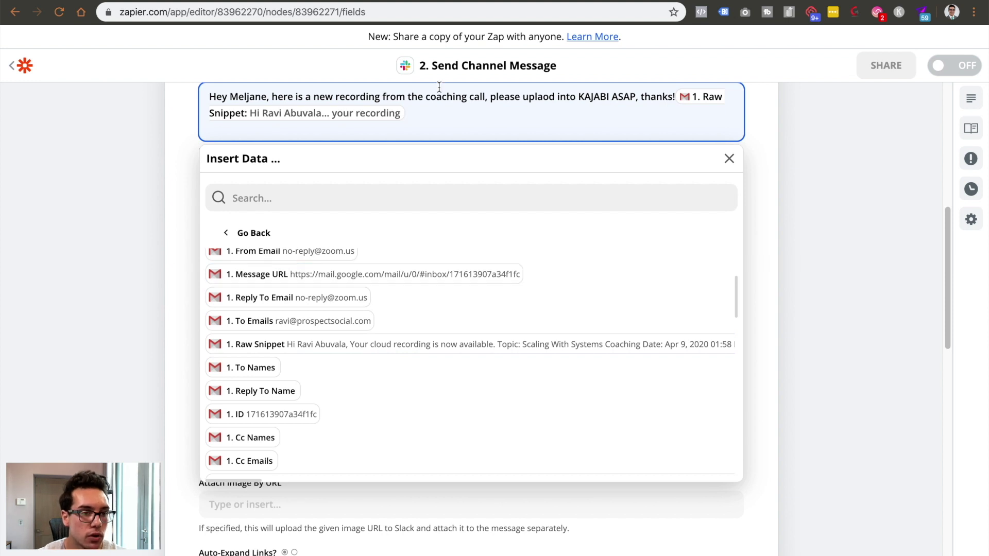
{"action": "scroll", "coordinate": [391, 317], "scroll_direction": "down", "scroll_amount": 5}
{"action": "scroll", "coordinate": [453, 381], "scroll_direction": "down", "scroll_amount": 5}
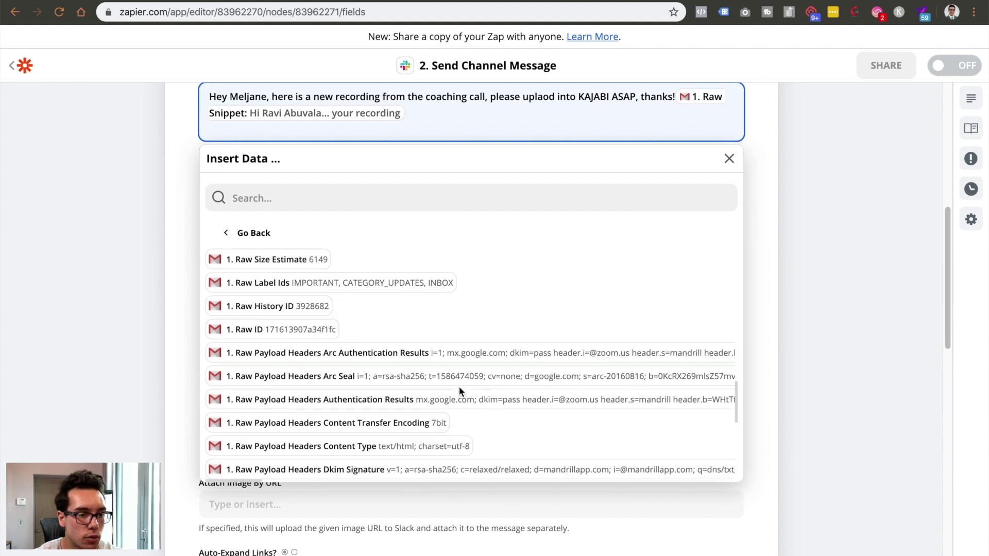
{"action": "scroll", "coordinate": [458, 388], "scroll_direction": "down", "scroll_amount": 2}
{"action": "scroll", "coordinate": [457, 389], "scroll_direction": "up", "scroll_amount": 10}
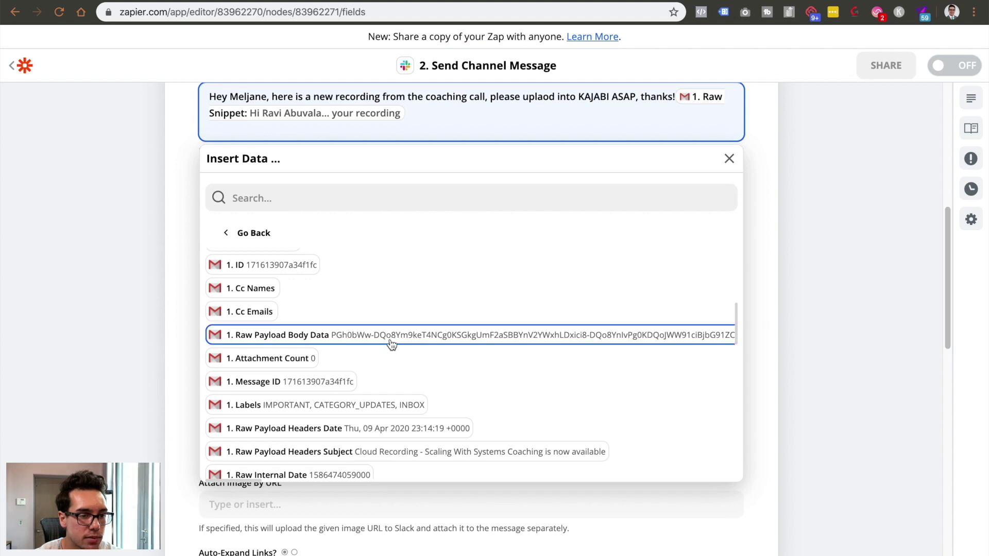
{"action": "scroll", "coordinate": [393, 350], "scroll_direction": "up", "scroll_amount": 1}
{"action": "scroll", "coordinate": [394, 360], "scroll_direction": "up", "scroll_amount": 4}
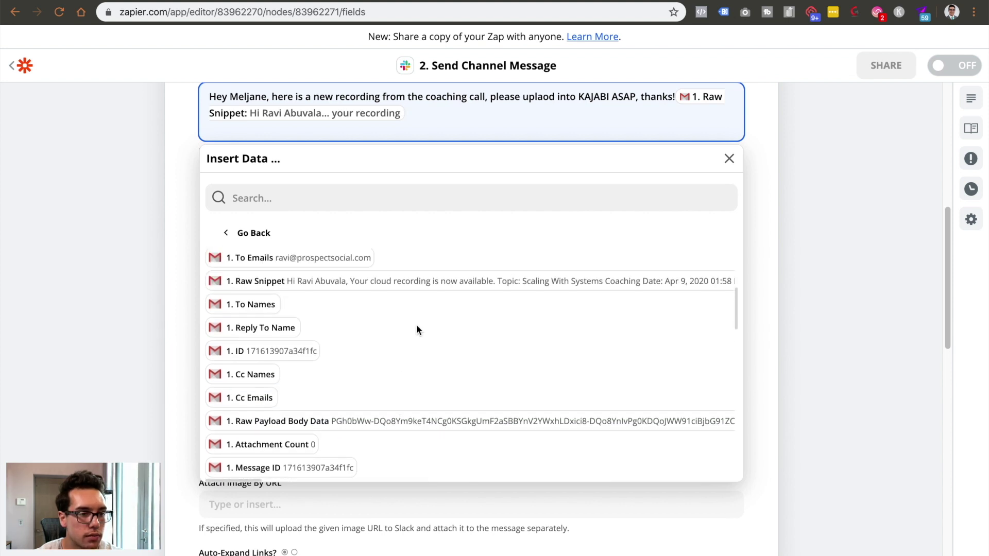
{"action": "scroll", "coordinate": [470, 290], "scroll_direction": "up", "scroll_amount": 3}
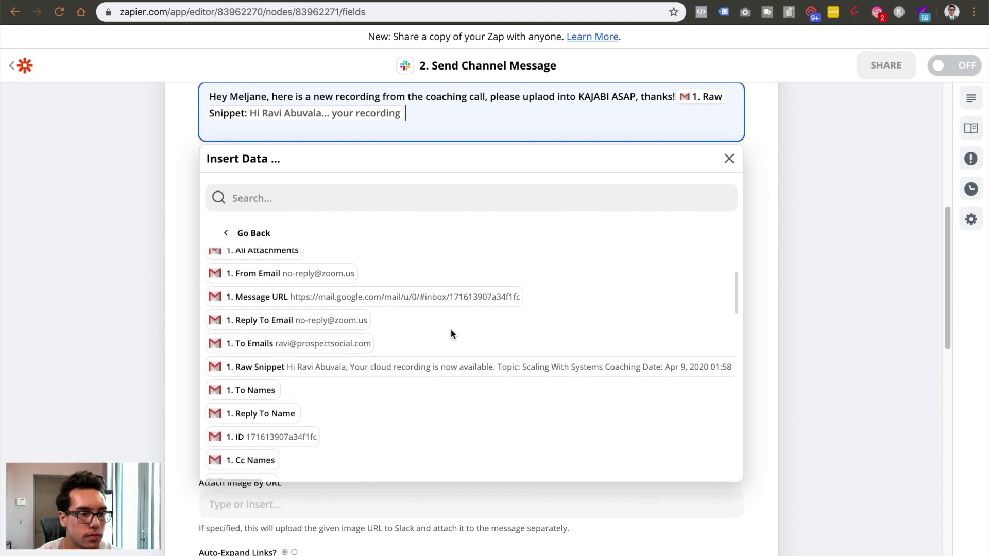
{"action": "scroll", "coordinate": [251, 287], "scroll_direction": "up", "scroll_amount": 1}
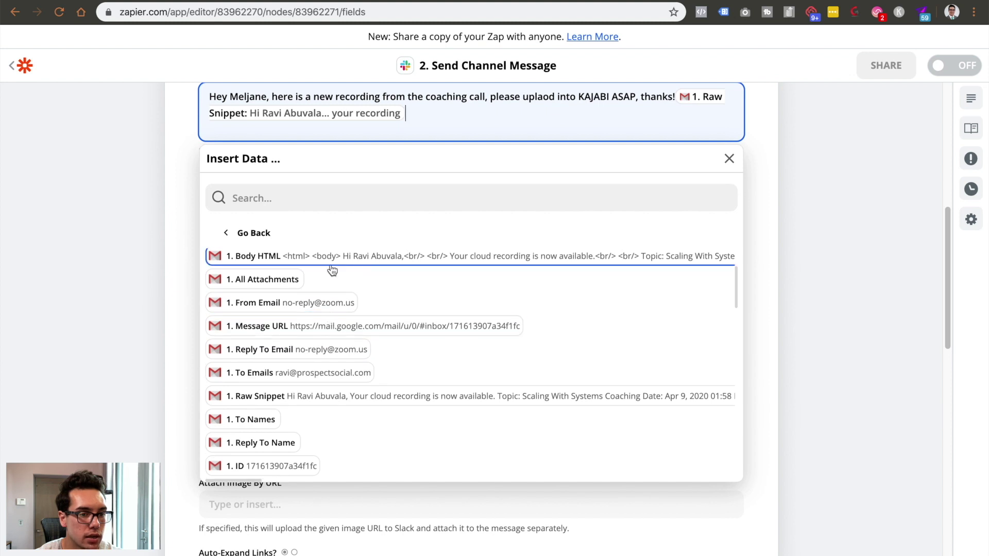
{"action": "key", "text": "Escape"}
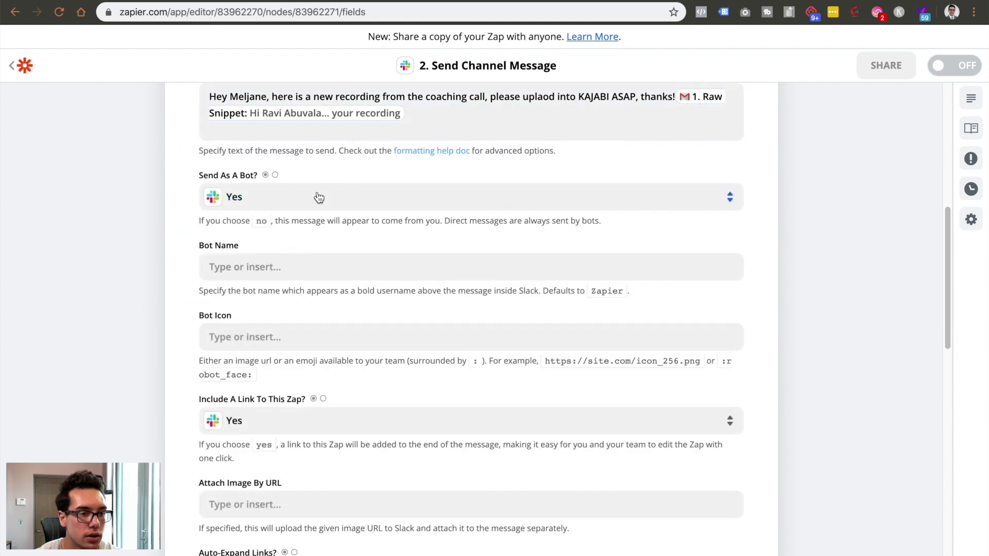
Finish the Slack step settings and send a test message, reviewing the returned text
{"action": "scroll", "coordinate": [322, 271], "scroll_direction": "down", "scroll_amount": 1}
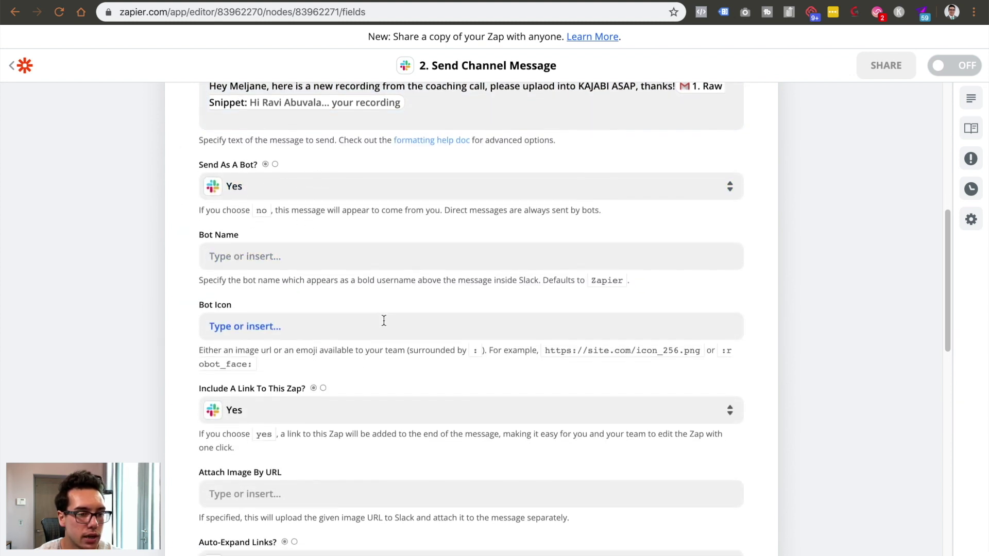
{"action": "scroll", "coordinate": [391, 360], "scroll_direction": "down", "scroll_amount": 1}
{"action": "scroll", "coordinate": [287, 402], "scroll_direction": "down", "scroll_amount": 5}
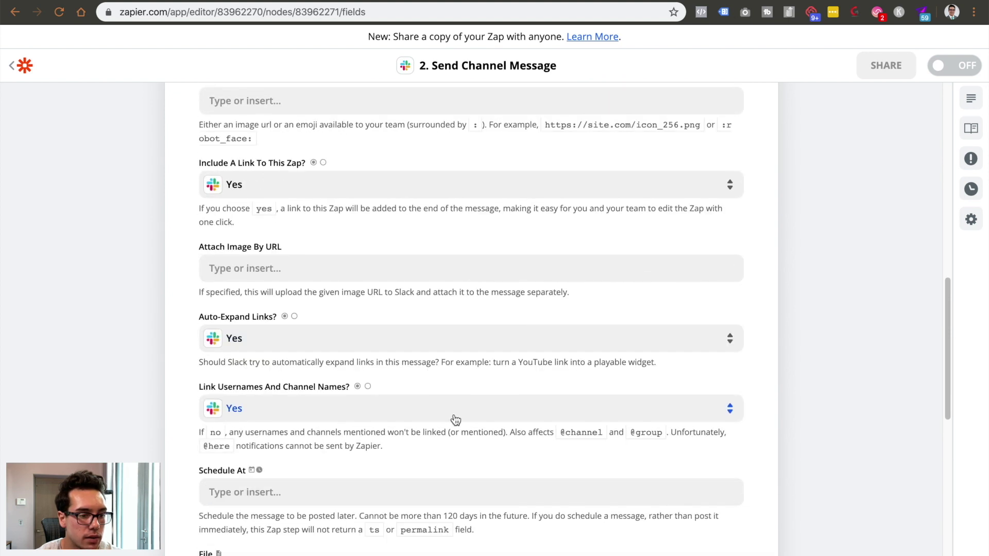
{"action": "scroll", "coordinate": [455, 420], "scroll_direction": "down", "scroll_amount": 10}
{"action": "left_click", "coordinate": [376, 400]}
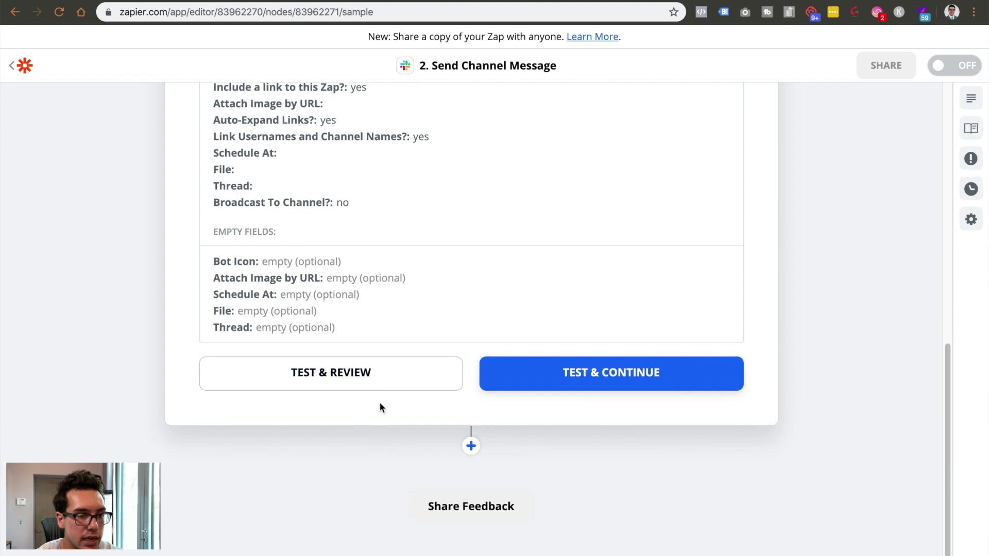
{"action": "left_click", "coordinate": [378, 387]}
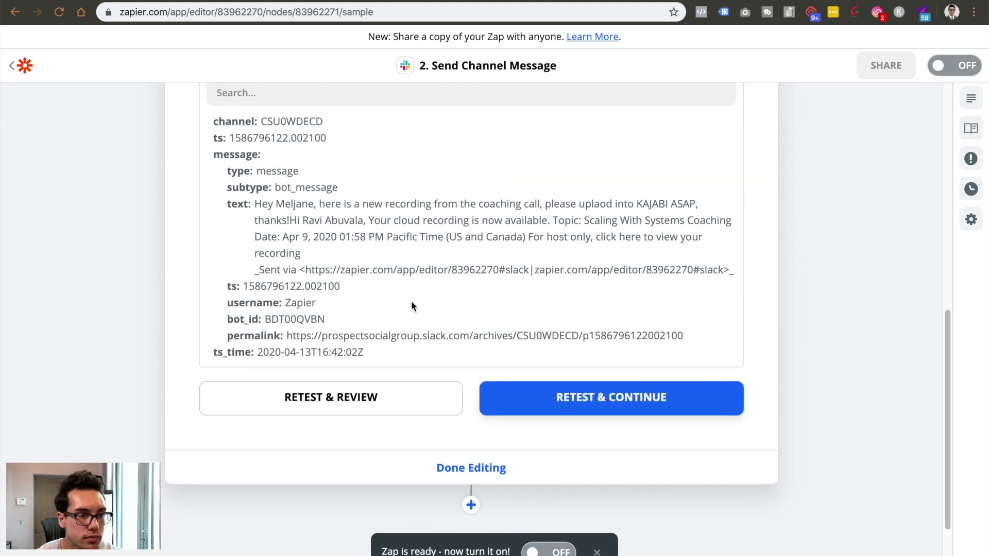
{"action": "scroll", "coordinate": [318, 269], "scroll_direction": "up", "scroll_amount": 1}
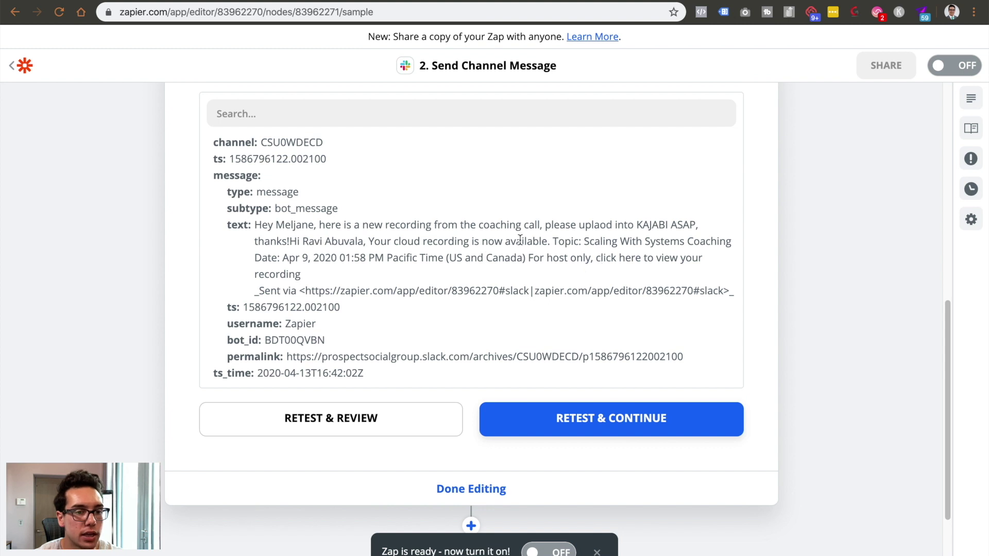
{"action": "left_click_drag", "start_coordinate": [530, 250], "coordinate": [647, 241]}
{"action": "left_click", "coordinate": [525, 486]}
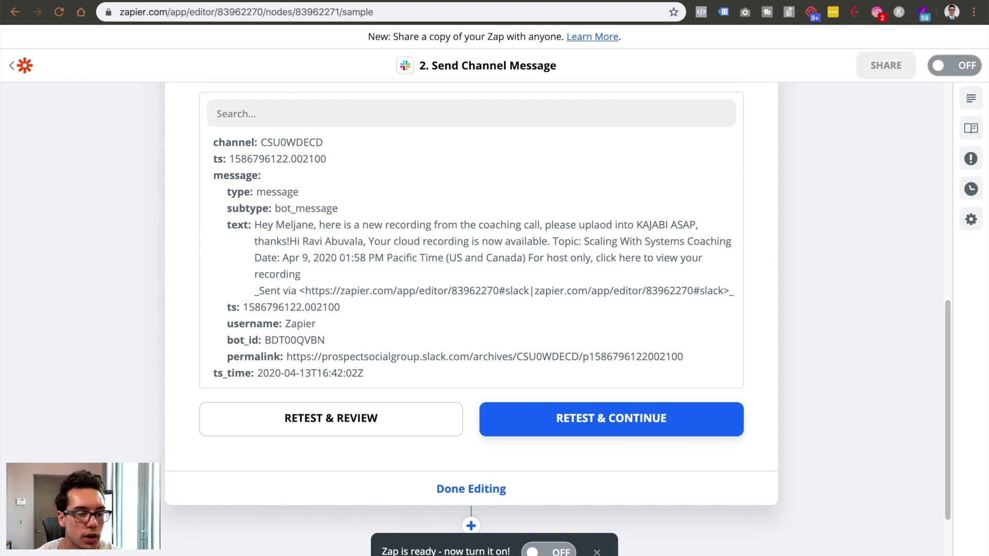
Check Slack's #zoom-recording channel for Zapier's test post with the KAJABI upload request
{"action": "left_click", "coordinate": [690, 539]}
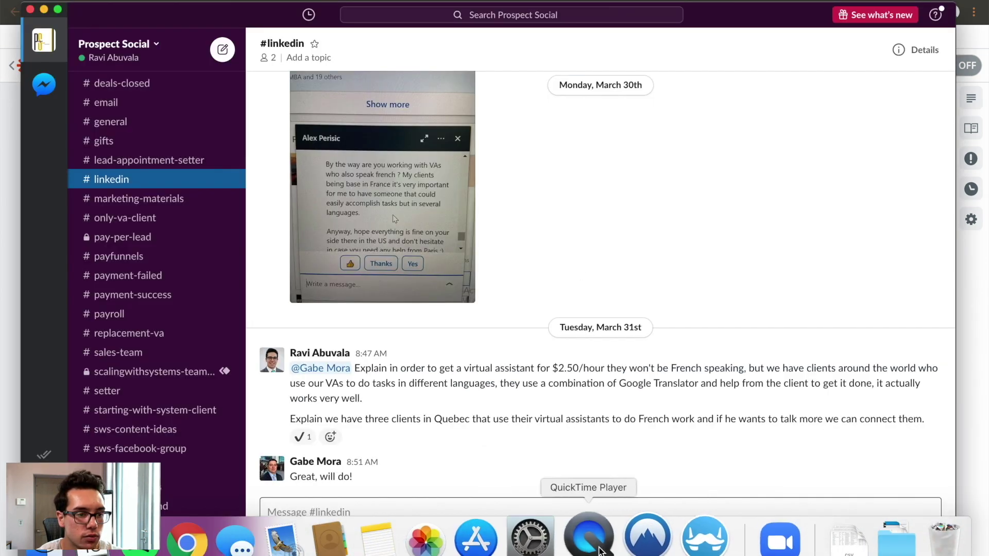
{"action": "scroll", "coordinate": [194, 398], "scroll_direction": "down", "scroll_amount": 15}
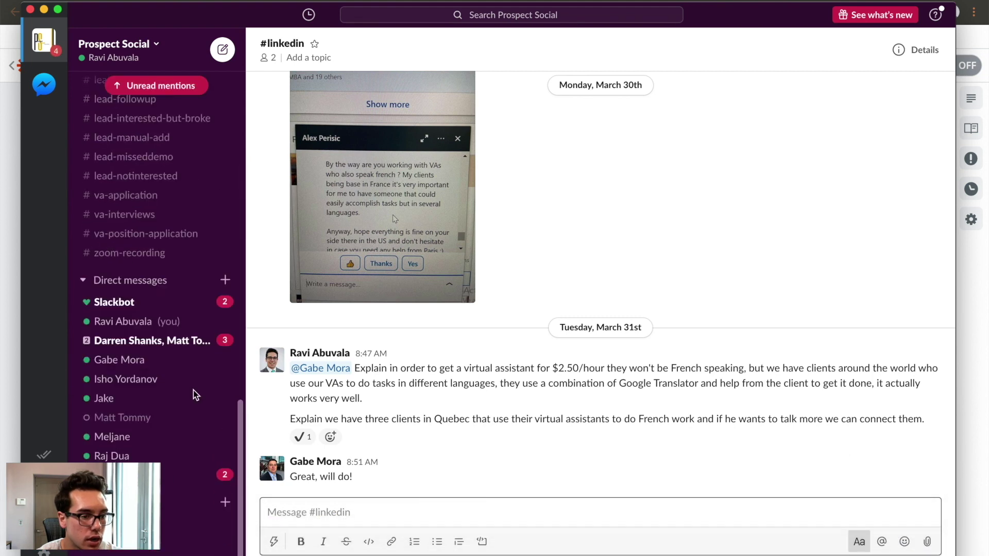
{"action": "scroll", "coordinate": [157, 456], "scroll_direction": "up", "scroll_amount": 10}
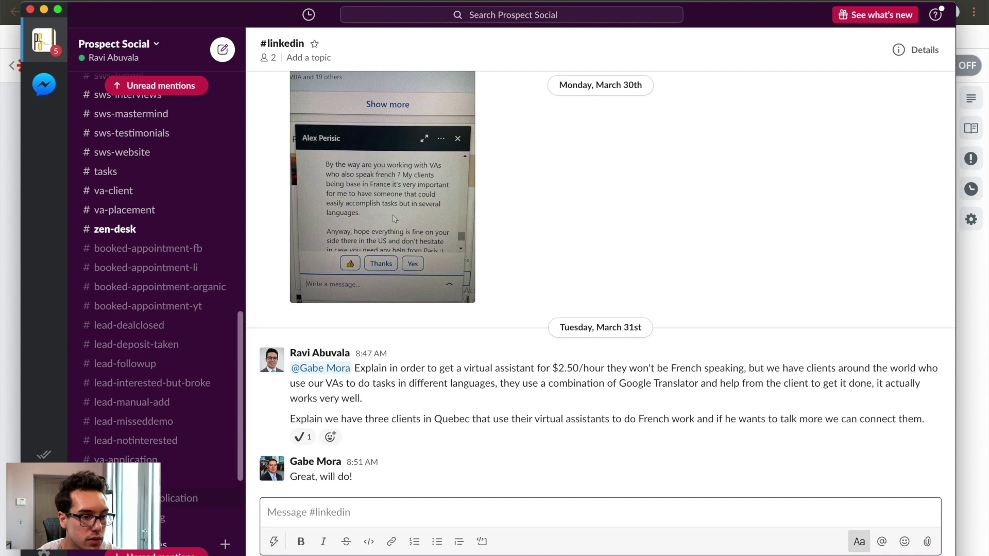
{"action": "left_click", "coordinate": [139, 518]}
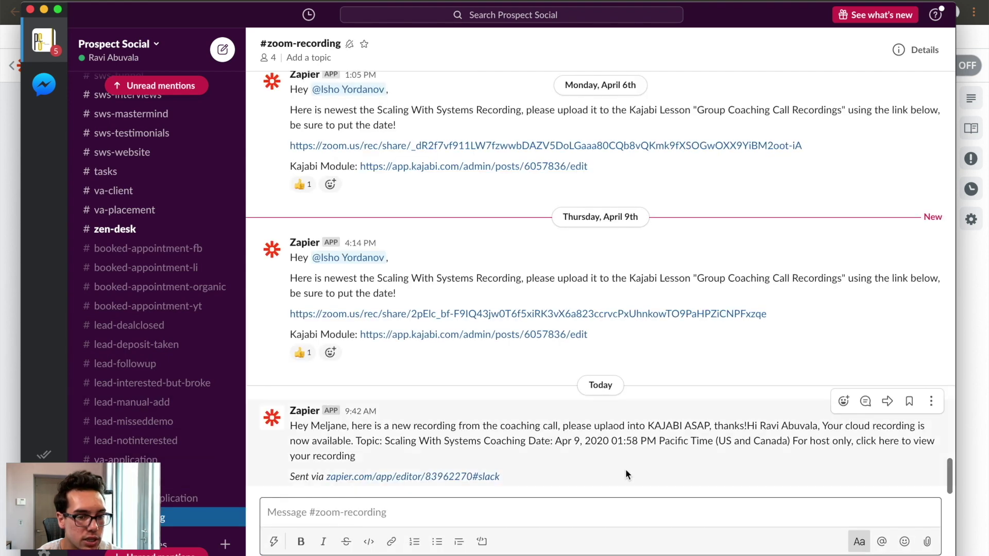
{"action": "key", "text": "ctrl+Up"}
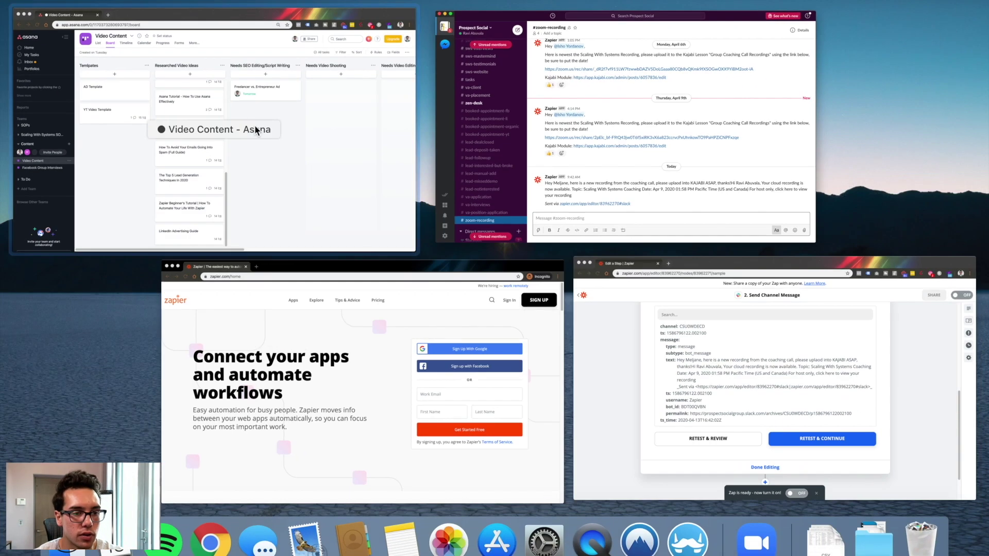
Back in Zapier, review the finished zap's steps and return to the Zaps list
{"action": "left_click", "coordinate": [698, 356]}
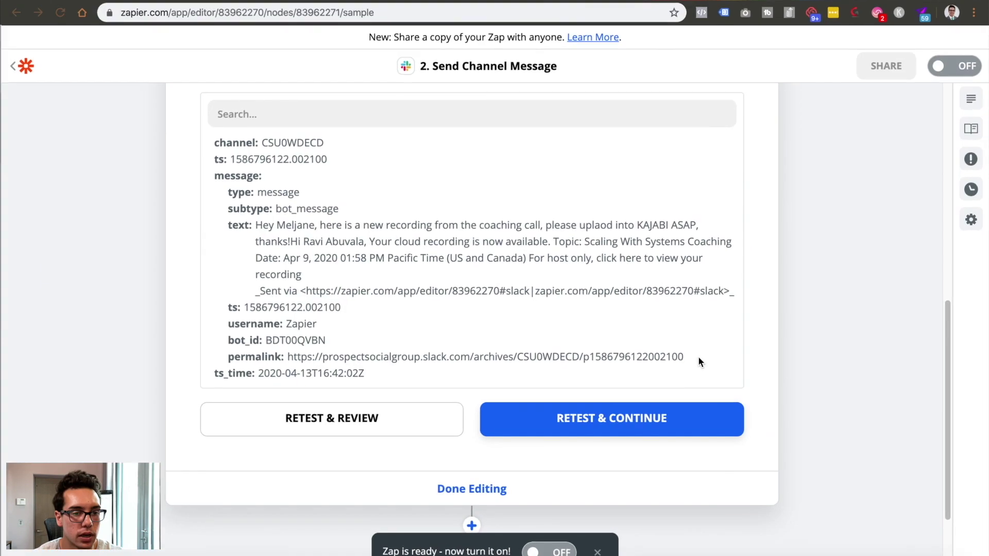
{"action": "scroll", "coordinate": [775, 288], "scroll_direction": "up", "scroll_amount": 2}
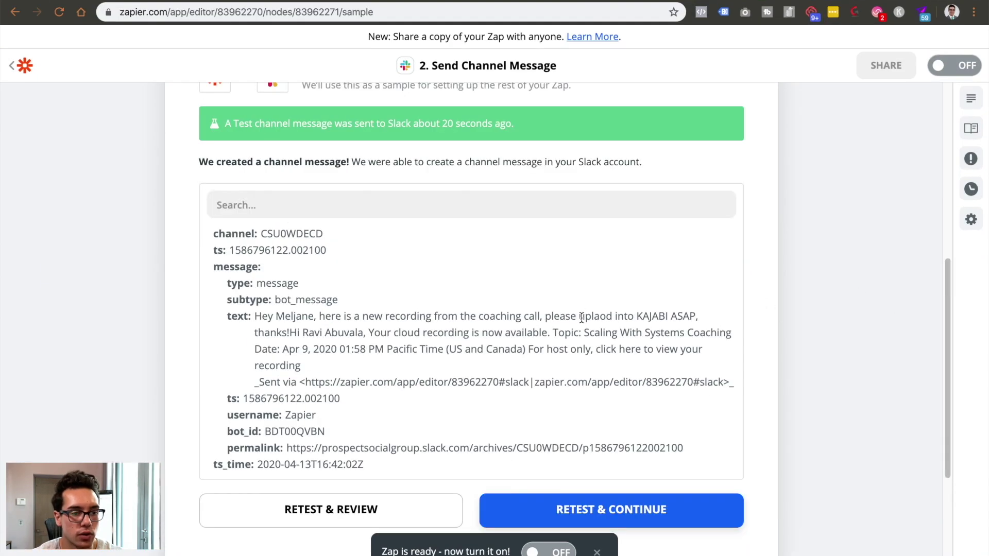
{"action": "scroll", "coordinate": [581, 314], "scroll_direction": "up", "scroll_amount": 8}
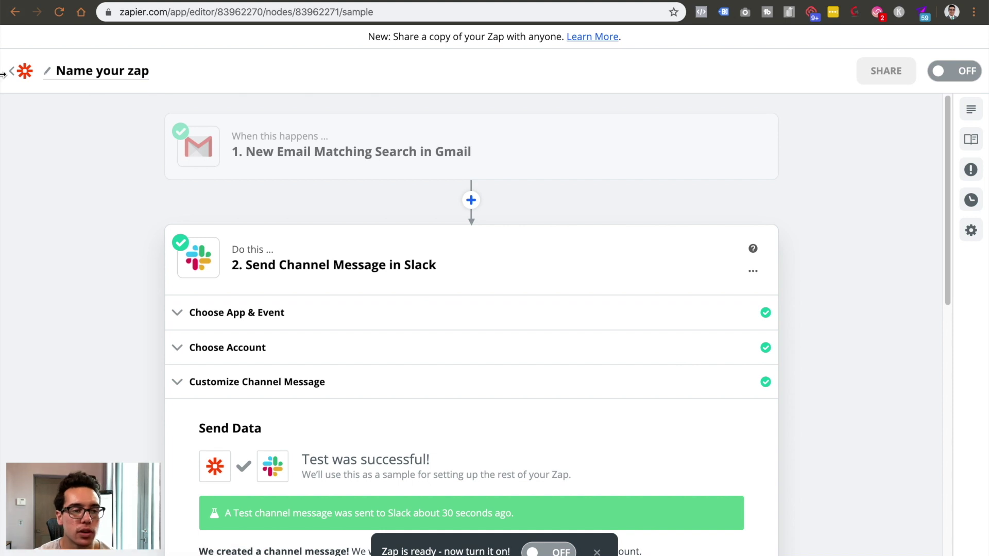
{"action": "left_click", "coordinate": [11, 72]}
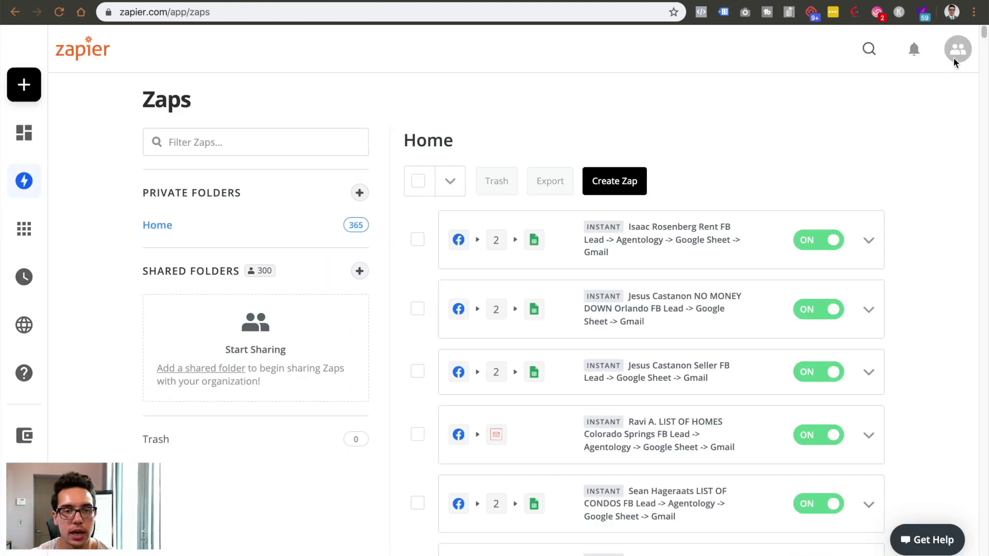
Switch to the personal Zapier account and expand the sidebar to see its 8 zaps
{"action": "left_click", "coordinate": [956, 59]}
{"action": "left_click", "coordinate": [889, 150]}
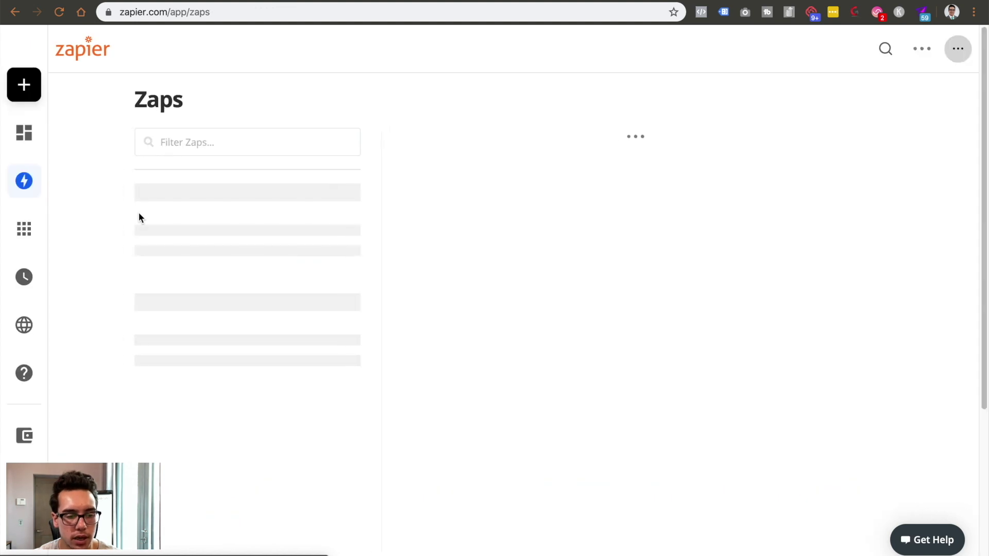
{"action": "mouse_move", "coordinate": [29, 252]}
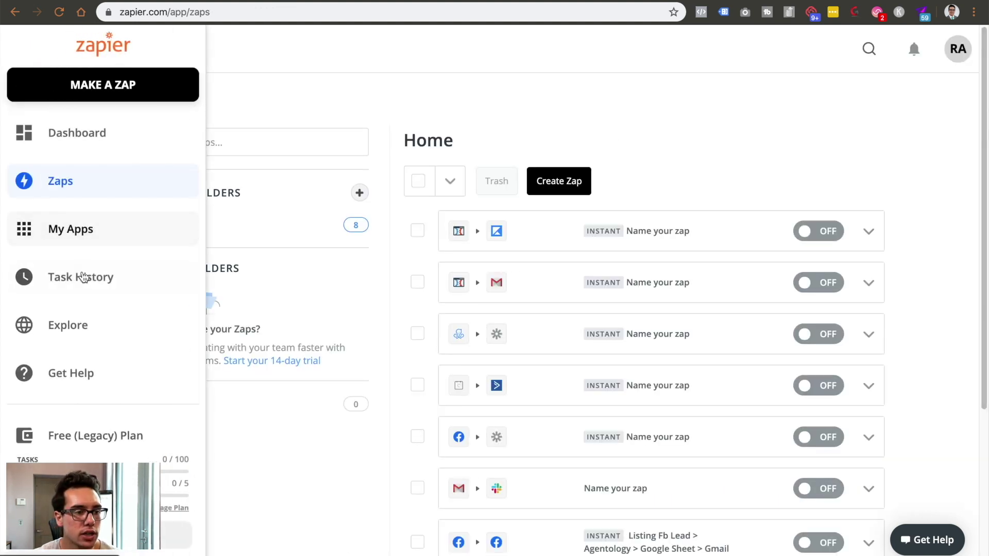
{"action": "left_click", "coordinate": [99, 331]}
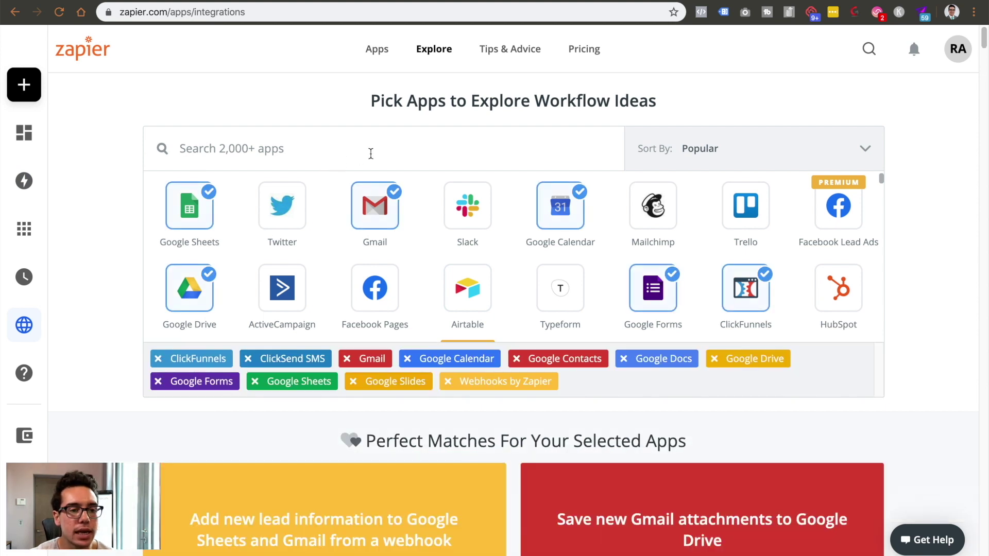
{"action": "scroll", "coordinate": [400, 326], "scroll_direction": "down", "scroll_amount": 1}
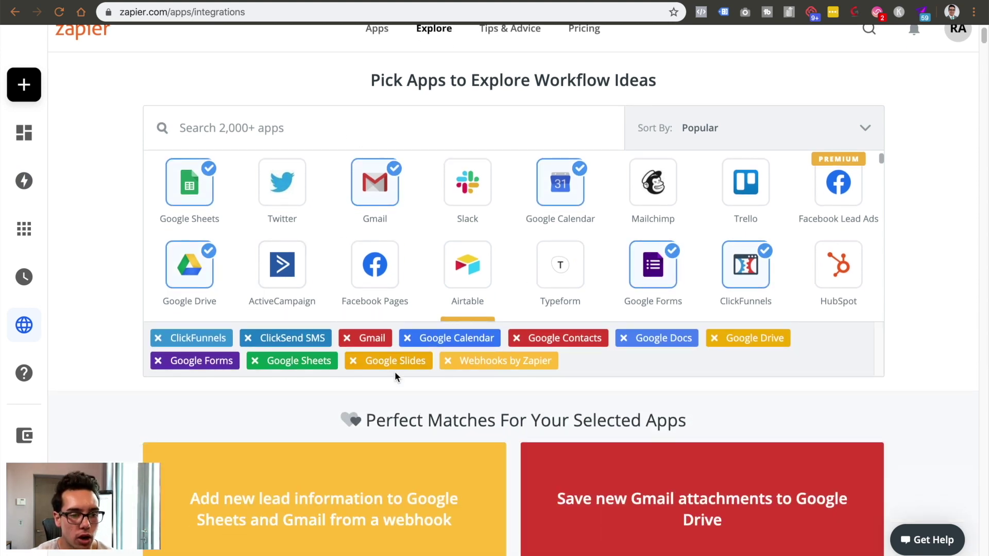
{"action": "scroll", "coordinate": [608, 411], "scroll_direction": "down", "scroll_amount": 10}
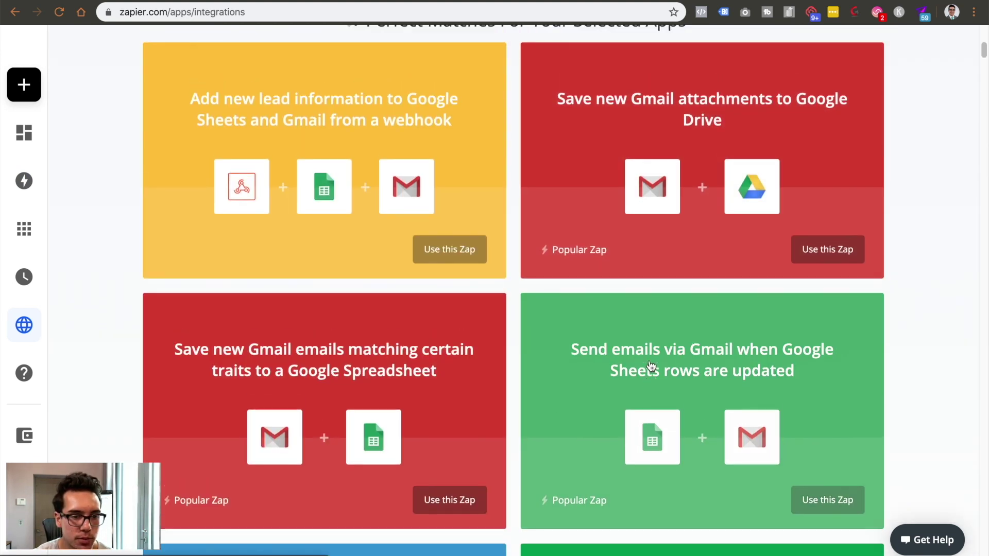
{"action": "scroll", "coordinate": [291, 177], "scroll_direction": "up", "scroll_amount": 2}
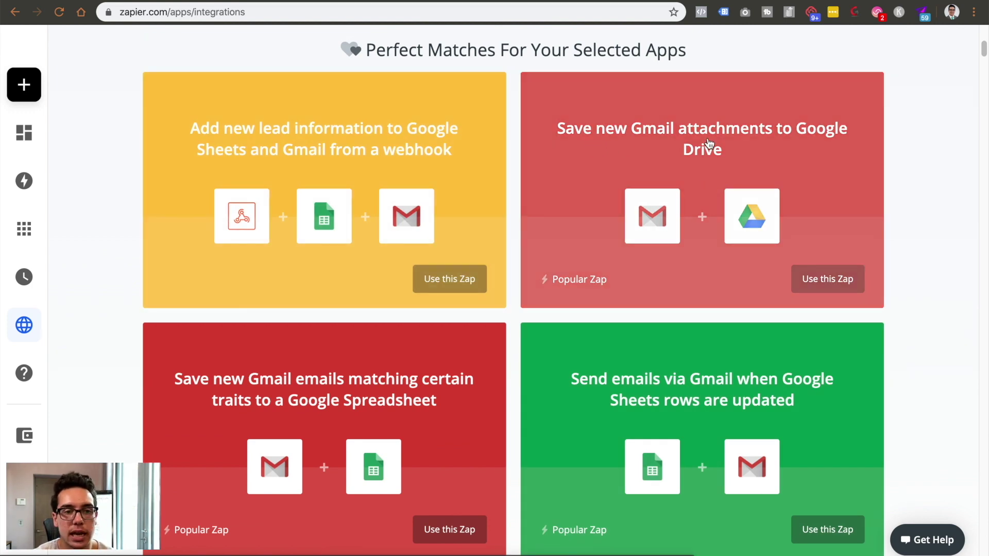
{"action": "scroll", "coordinate": [719, 175], "scroll_direction": "down", "scroll_amount": 6}
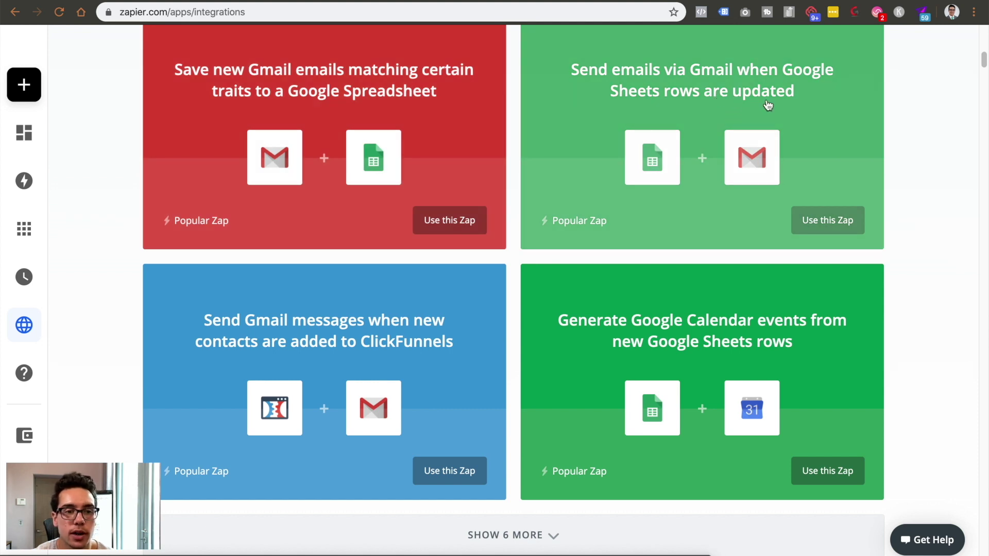
{"action": "scroll", "coordinate": [742, 154], "scroll_direction": "down", "scroll_amount": 1}
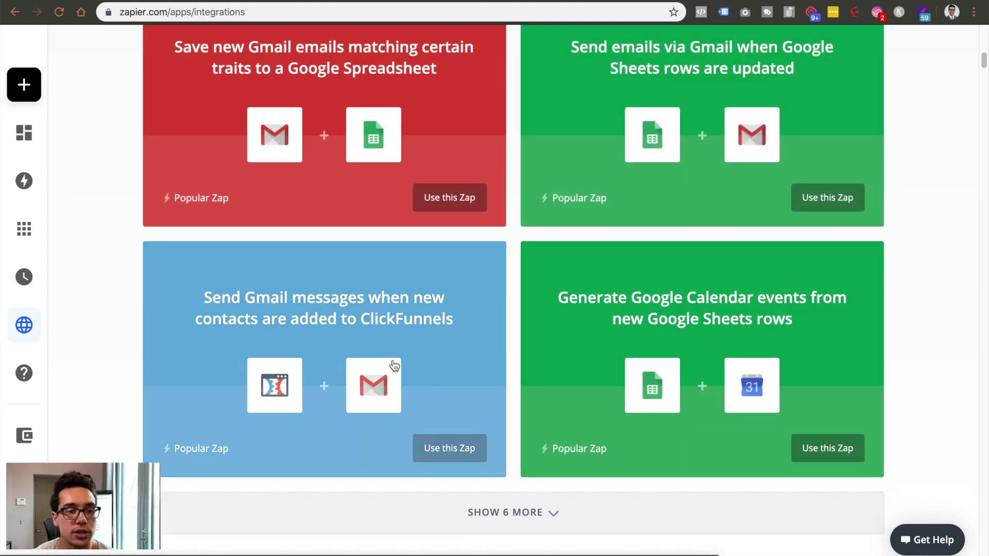
{"action": "scroll", "coordinate": [430, 368], "scroll_direction": "down", "scroll_amount": 8}
{"action": "scroll", "coordinate": [553, 320], "scroll_direction": "up", "scroll_amount": 1}
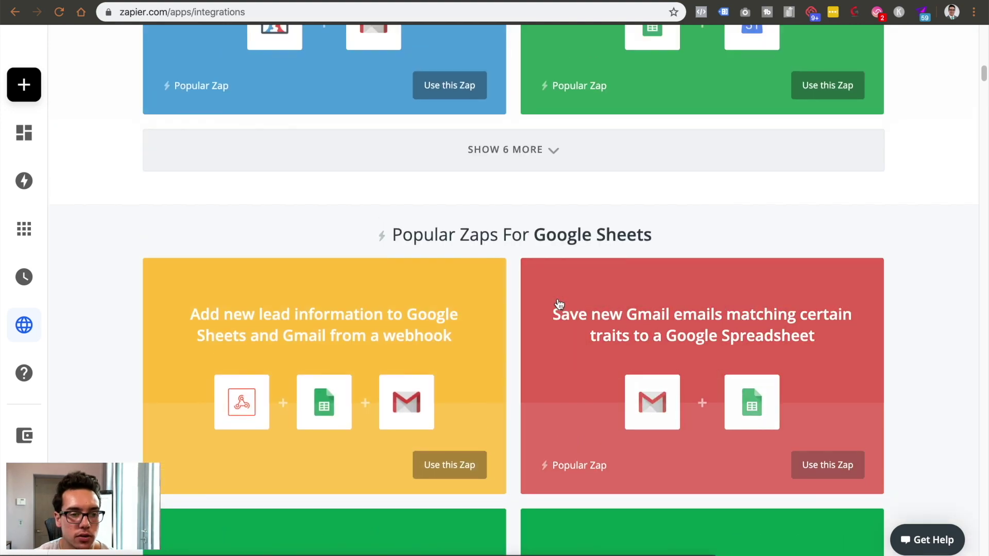
{"action": "scroll", "coordinate": [479, 278], "scroll_direction": "up", "scroll_amount": 3}
{"action": "scroll", "coordinate": [490, 299], "scroll_direction": "down", "scroll_amount": 16}
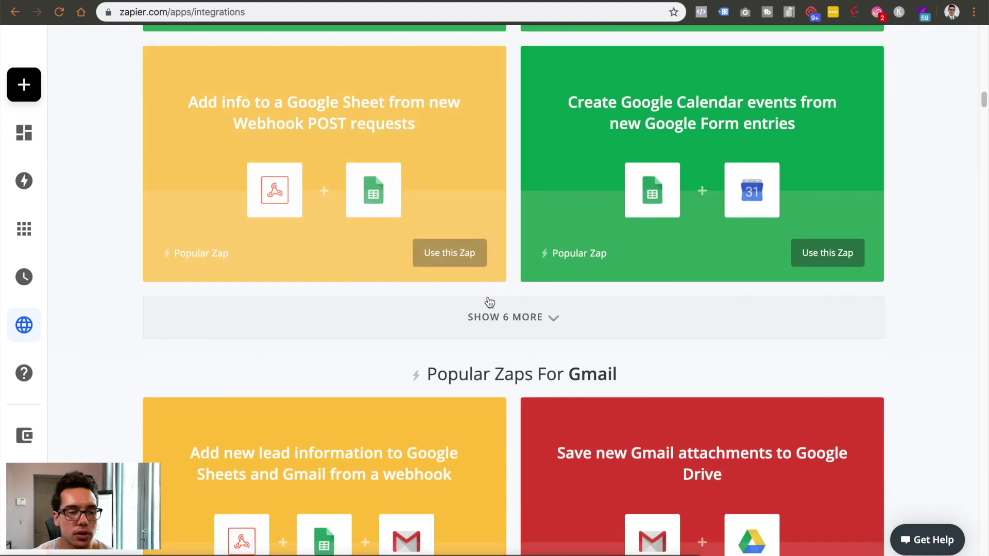
{"action": "scroll", "coordinate": [489, 302], "scroll_direction": "down", "scroll_amount": 8}
{"action": "scroll", "coordinate": [485, 309], "scroll_direction": "up", "scroll_amount": 14}
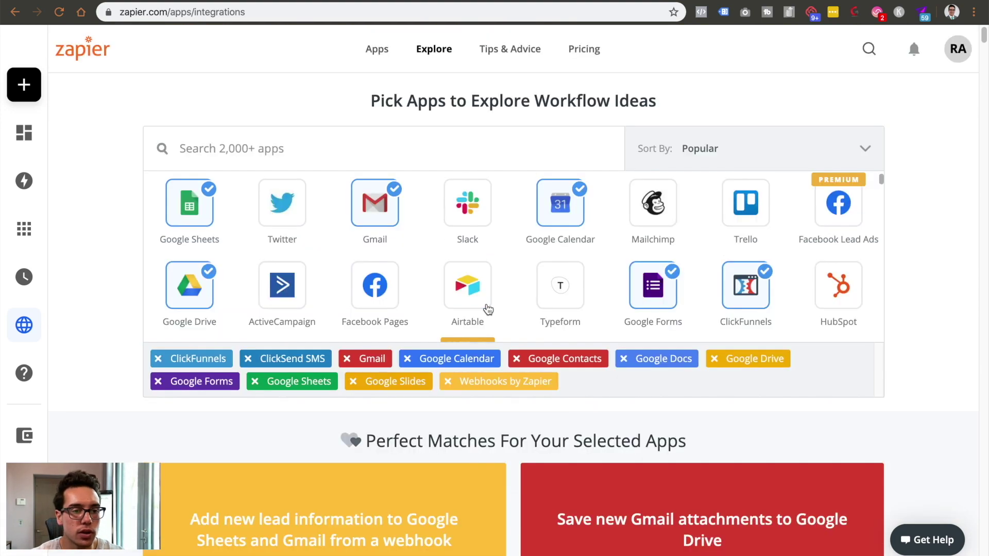
Remove every chosen app tag, from ClickFunnels and Gmail through Google Slides to Webhooks by Zapier
{"action": "left_click", "coordinate": [158, 359]}
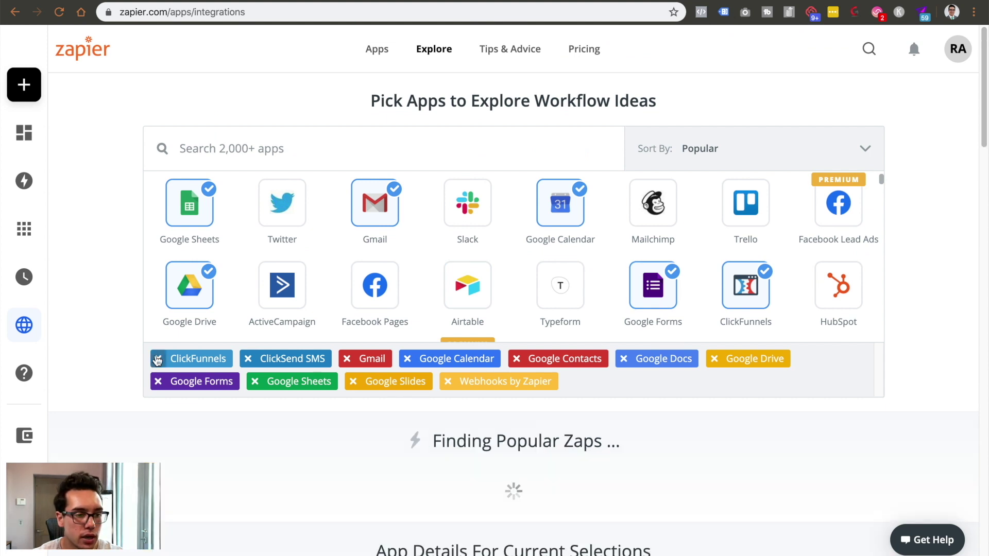
{"action": "left_click", "coordinate": [157, 359]}
{"action": "left_click", "coordinate": [158, 359]}
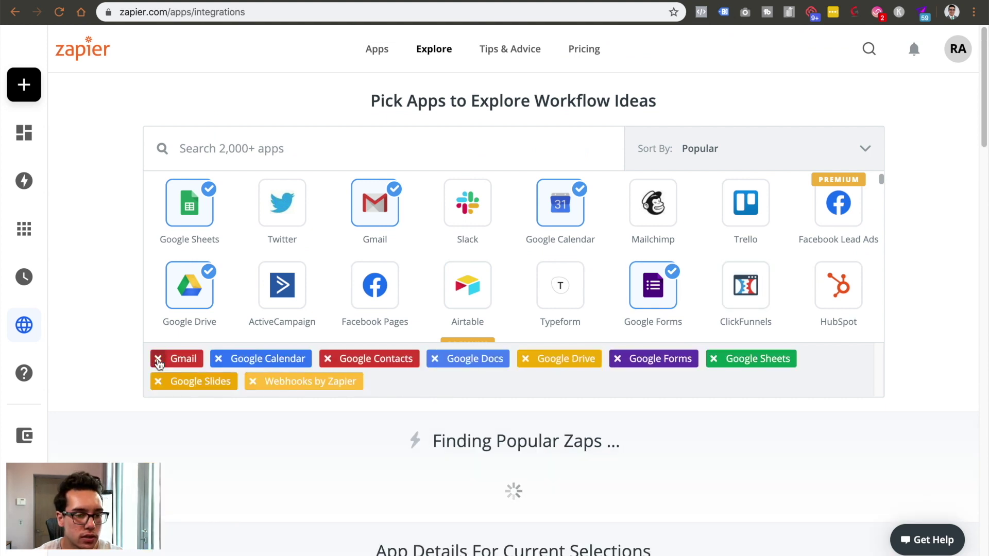
{"action": "left_click", "coordinate": [158, 359]}
{"action": "left_click", "coordinate": [158, 359]}
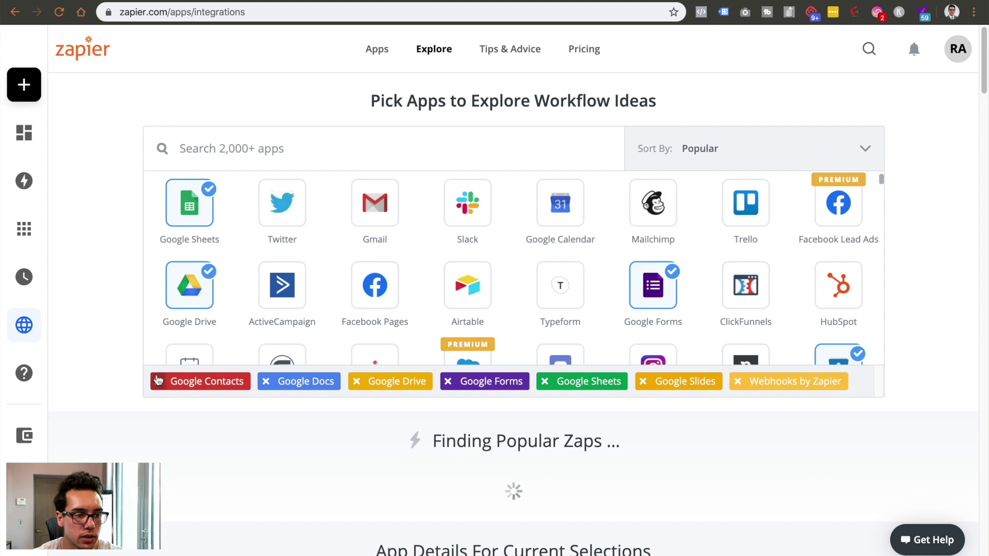
{"action": "left_click", "coordinate": [158, 381]}
{"action": "left_click", "coordinate": [158, 381]}
{"action": "left_click", "coordinate": [158, 382]}
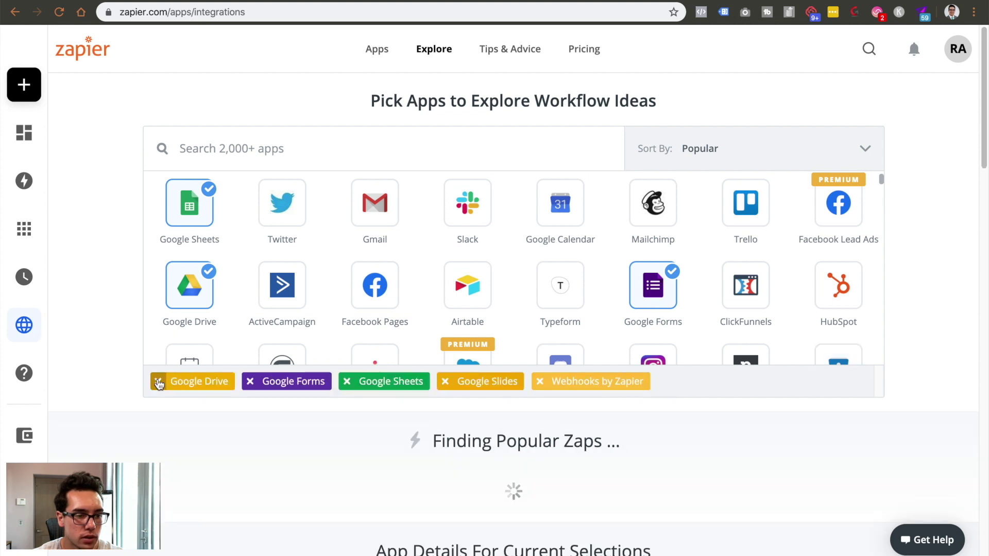
{"action": "left_click", "coordinate": [158, 381]}
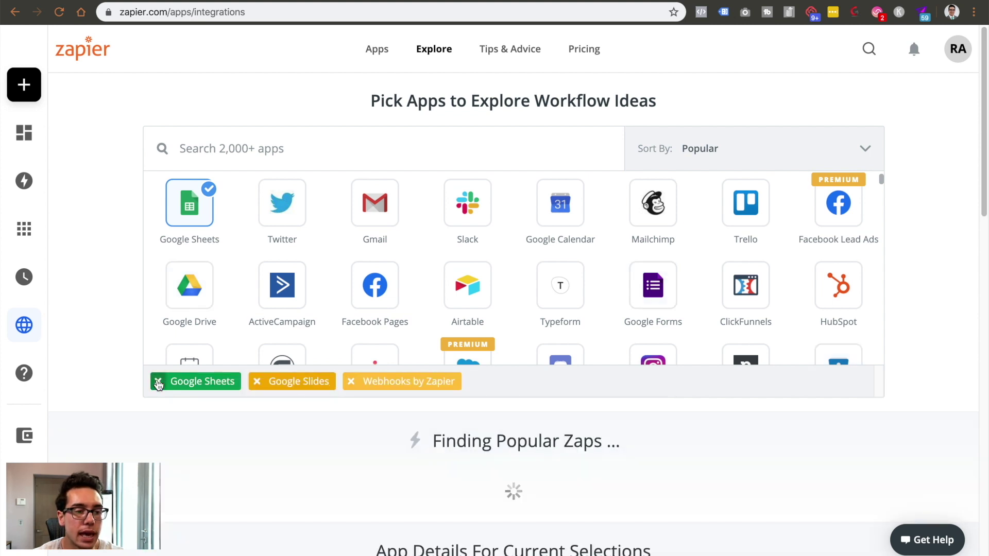
{"action": "left_click", "coordinate": [159, 382]}
{"action": "double_click", "coordinate": [159, 382]}
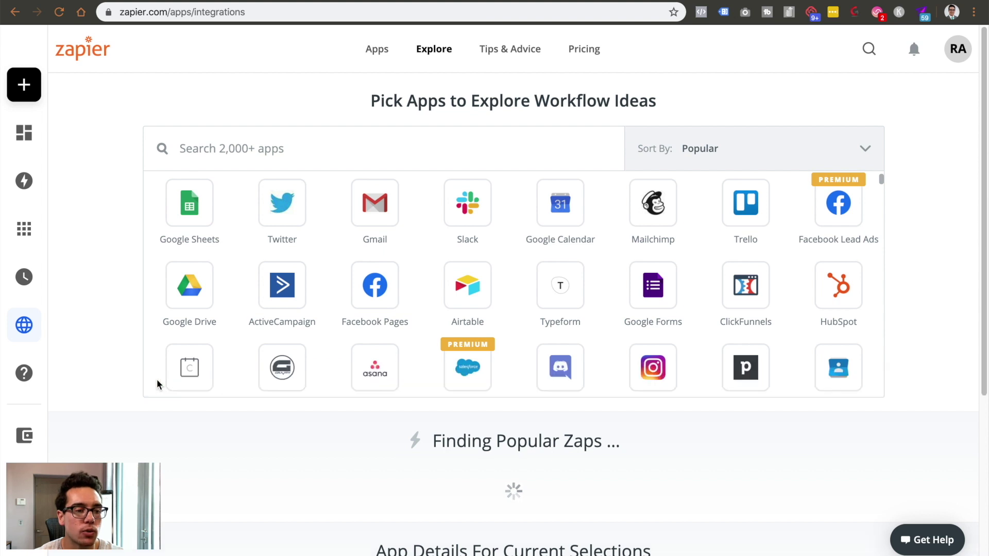
{"action": "left_click", "coordinate": [243, 140]}
Search for and add Calendly and Gmail as the apps to explore
{"action": "type", "text": "calen"}
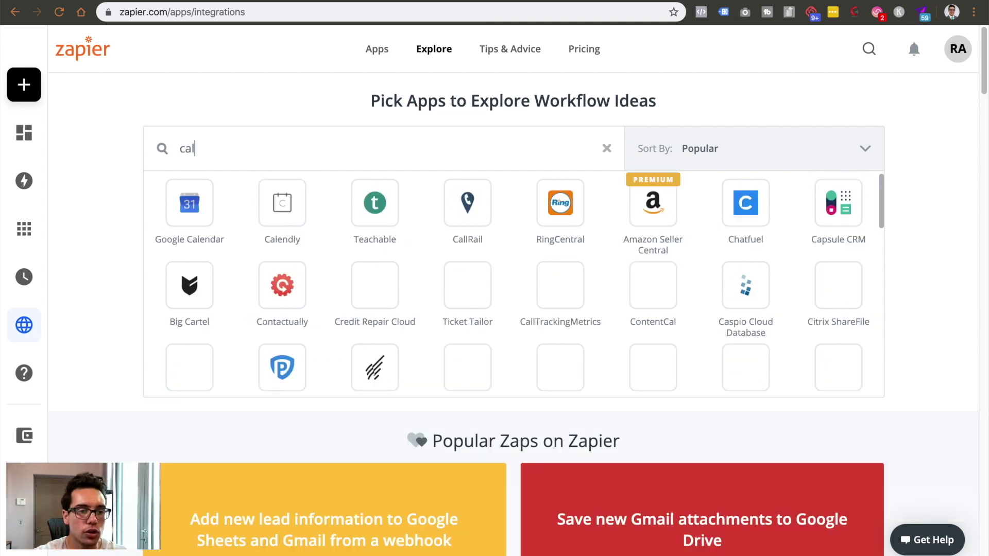
{"action": "left_click", "coordinate": [297, 243]}
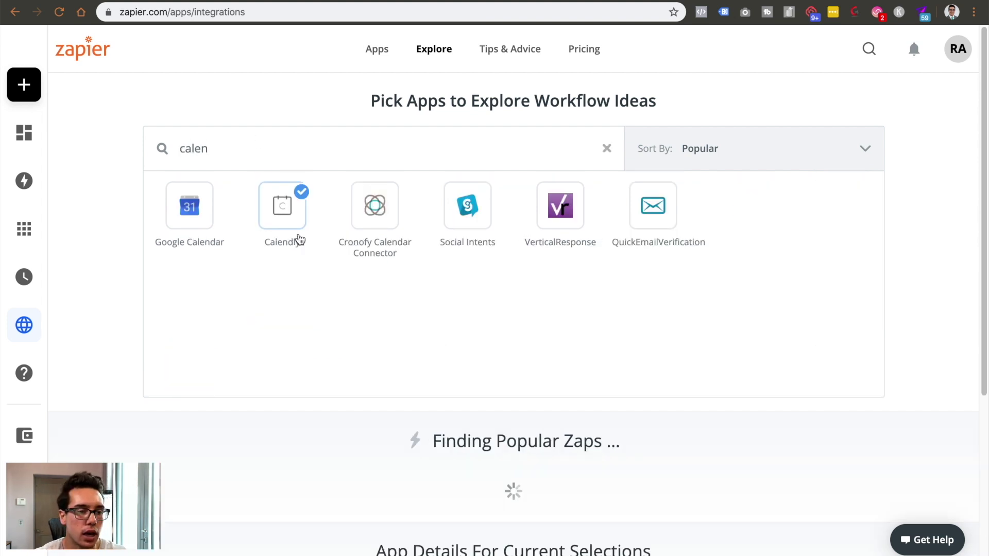
{"action": "triple_click", "coordinate": [341, 152]}
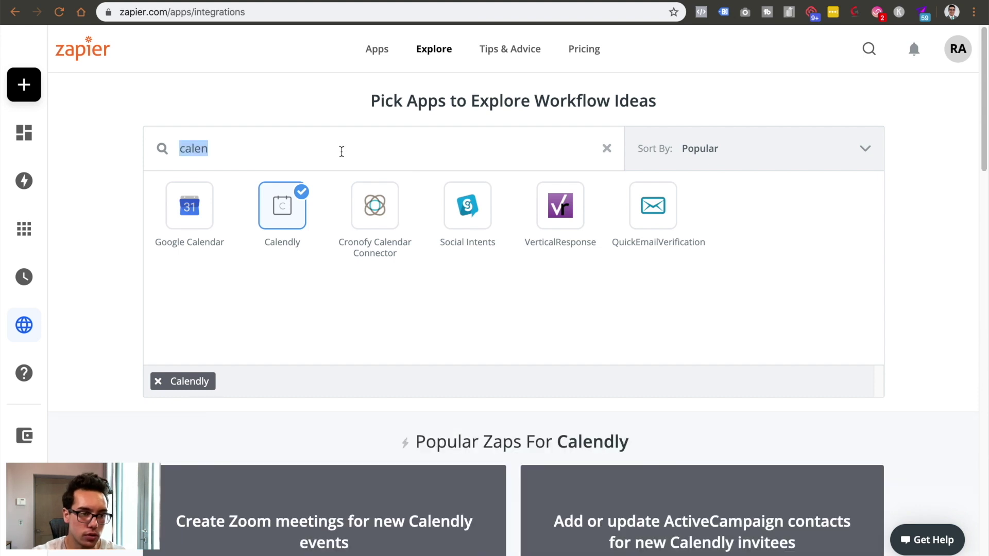
{"action": "type", "text": "gmai"}
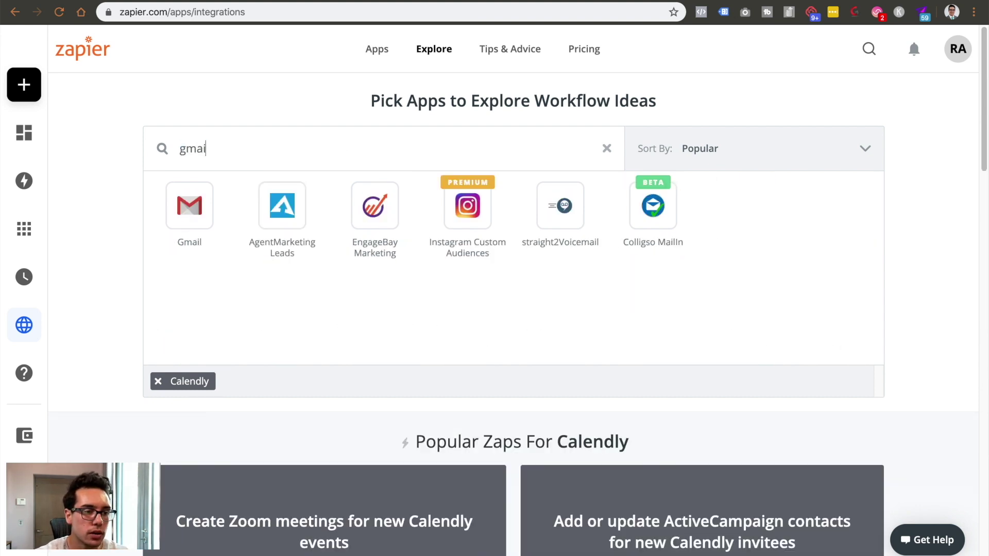
{"action": "left_click", "coordinate": [188, 219]}
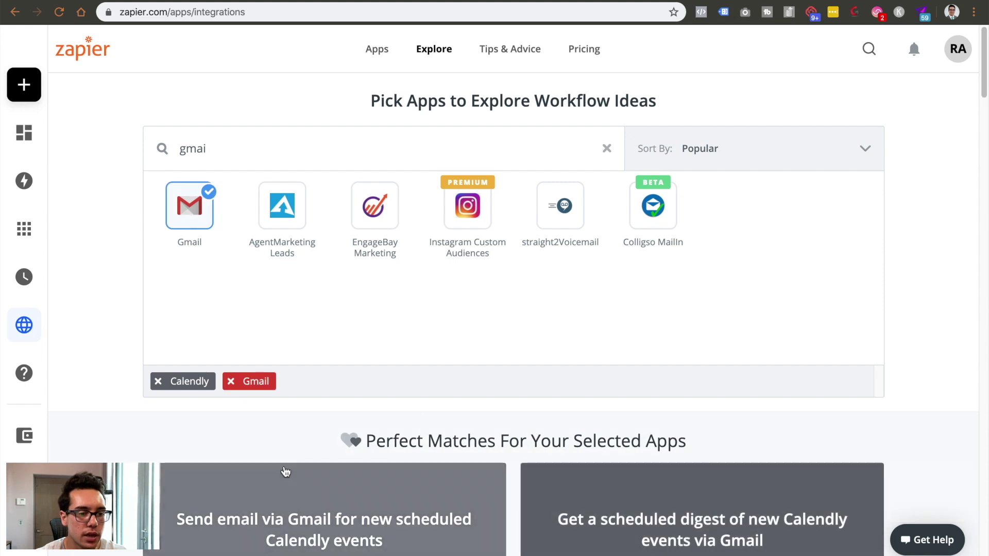
Browse the Perfect Matches zaps, such as sending Gmail emails for new Calendly events
{"action": "scroll", "coordinate": [474, 465], "scroll_direction": "down", "scroll_amount": 2}
{"action": "scroll", "coordinate": [475, 465], "scroll_direction": "down", "scroll_amount": 2}
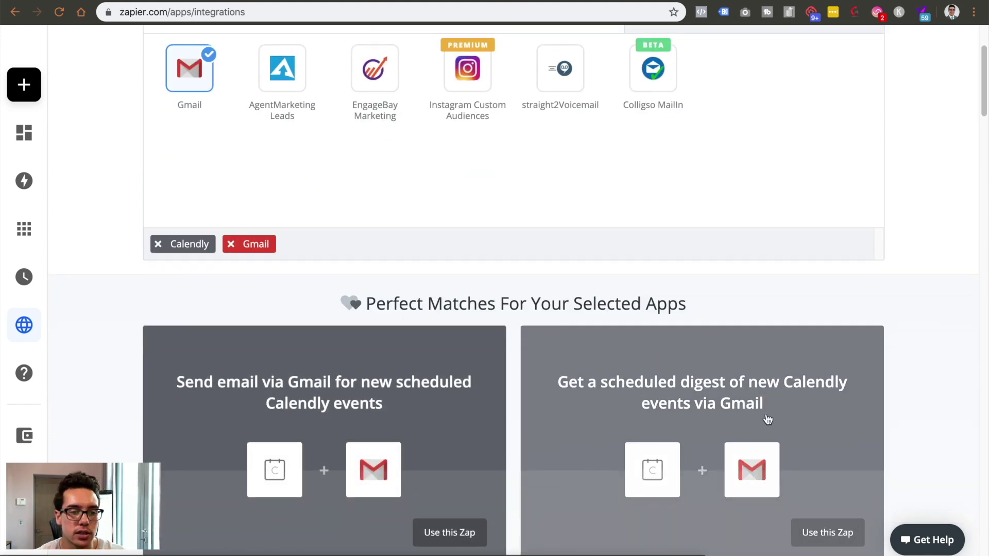
{"action": "scroll", "coordinate": [767, 420], "scroll_direction": "down", "scroll_amount": 1}
{"action": "scroll", "coordinate": [753, 402], "scroll_direction": "down", "scroll_amount": 1}
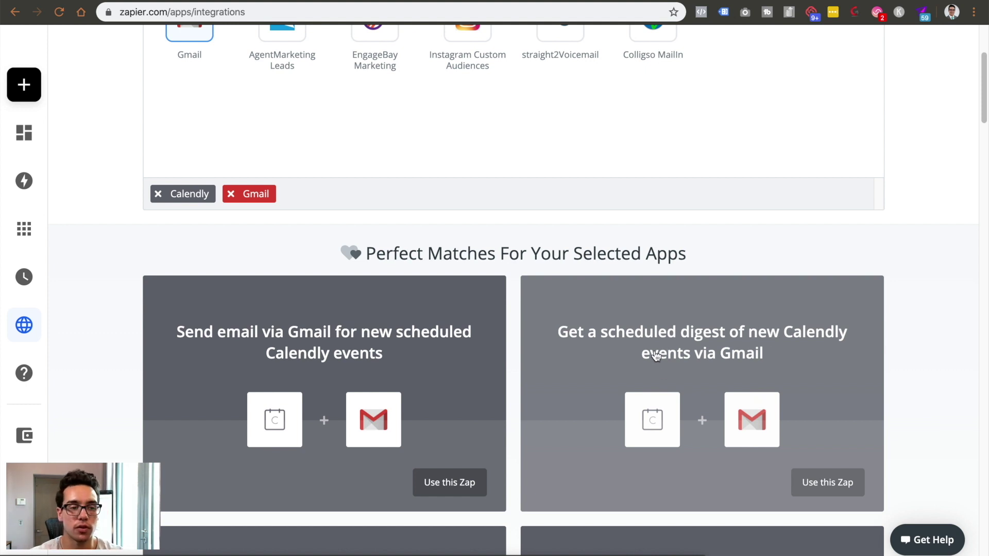
{"action": "scroll", "coordinate": [657, 357], "scroll_direction": "down", "scroll_amount": 20}
{"action": "scroll", "coordinate": [633, 347], "scroll_direction": "down", "scroll_amount": 4}
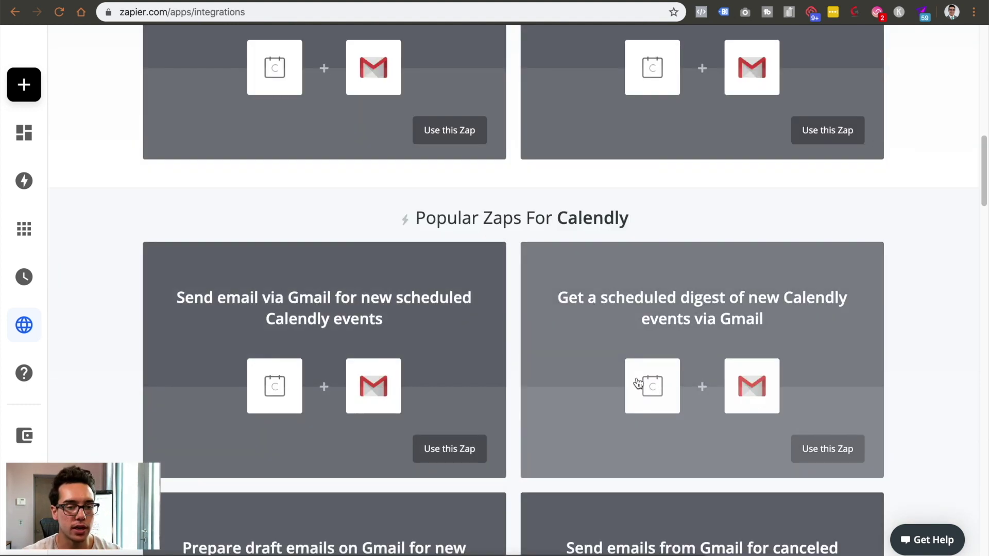
{"action": "scroll", "coordinate": [633, 381], "scroll_direction": "down", "scroll_amount": 10}
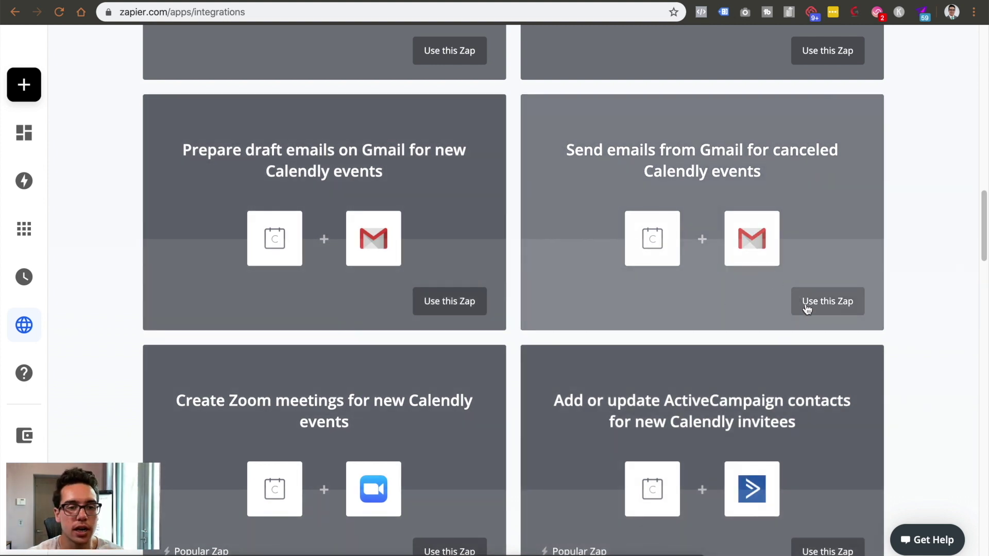
{"action": "scroll", "coordinate": [793, 302], "scroll_direction": "up", "scroll_amount": 15}
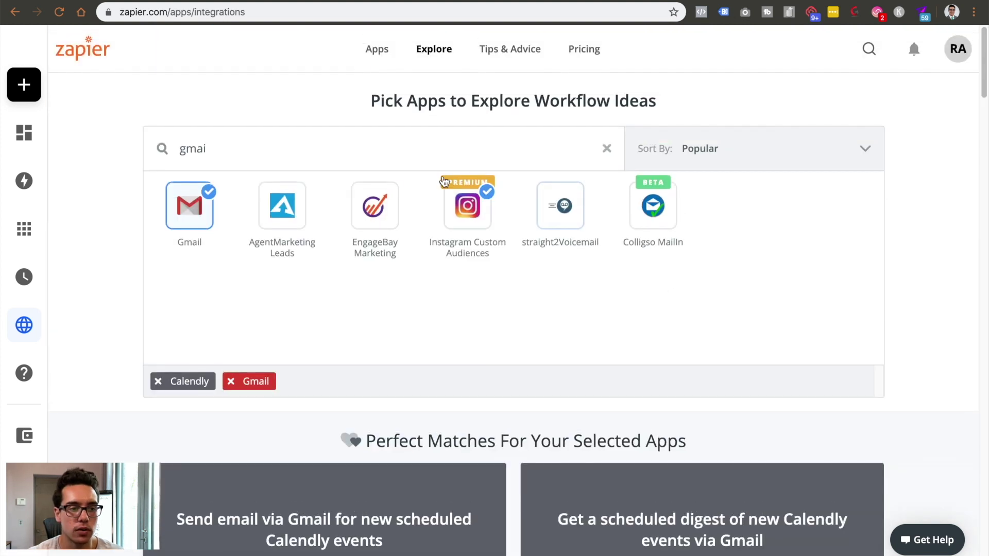
Remove the Gmail tag and clear the app search, leaving Calendly's popular zaps like Zoom meetings
{"action": "left_click", "coordinate": [230, 381]}
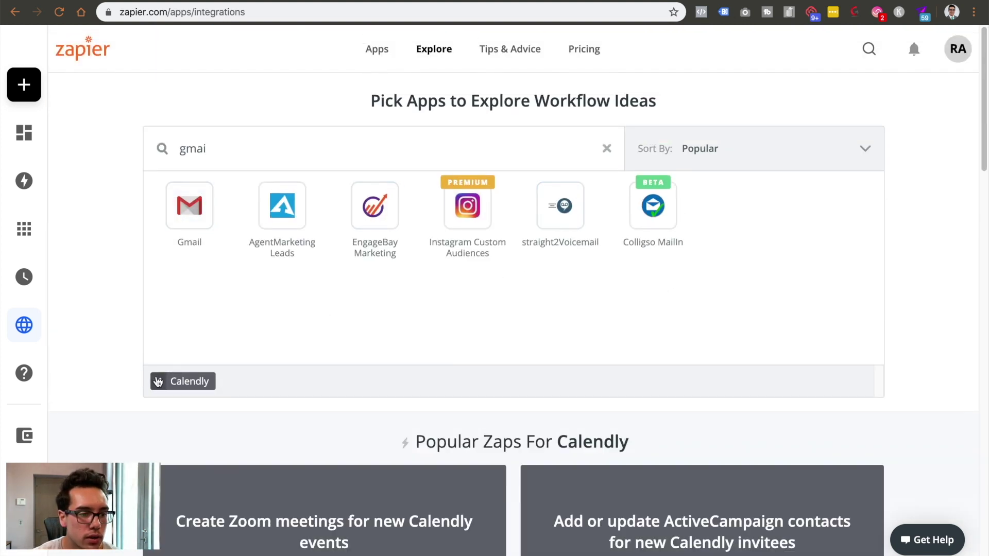
{"action": "mouse_move", "coordinate": [22, 330]}
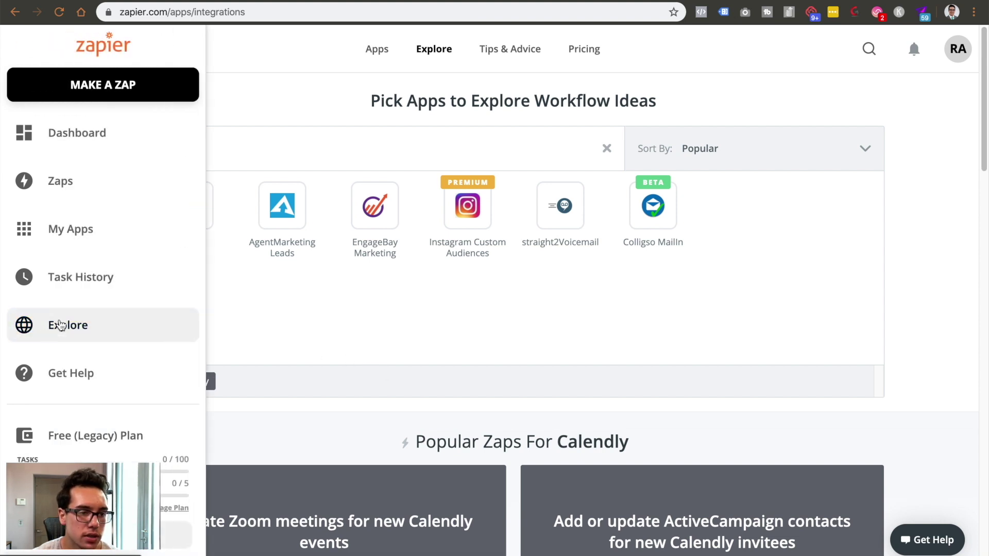
{"action": "left_click", "coordinate": [607, 148]}
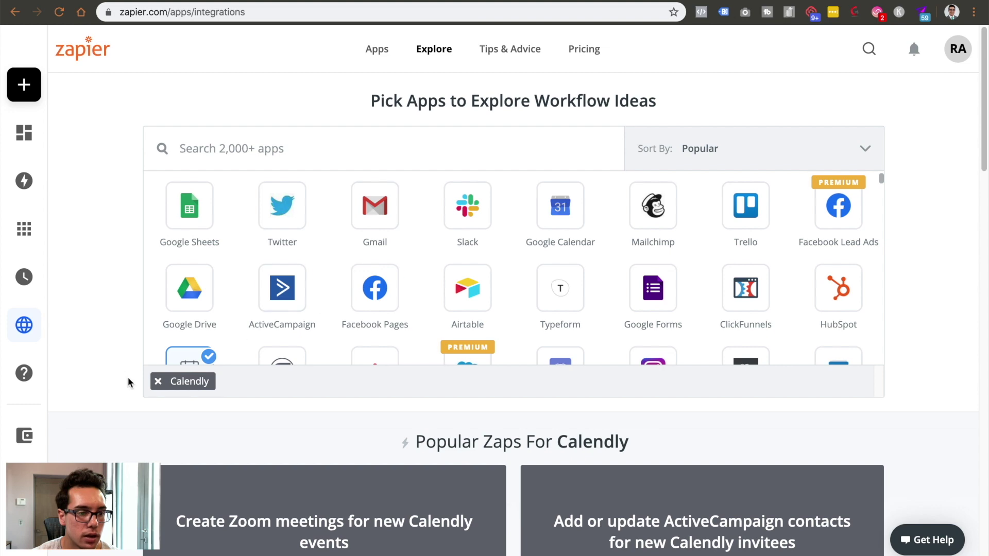
{"action": "scroll", "coordinate": [503, 404], "scroll_direction": "down", "scroll_amount": 5}
{"action": "scroll", "coordinate": [493, 403], "scroll_direction": "up", "scroll_amount": 5}
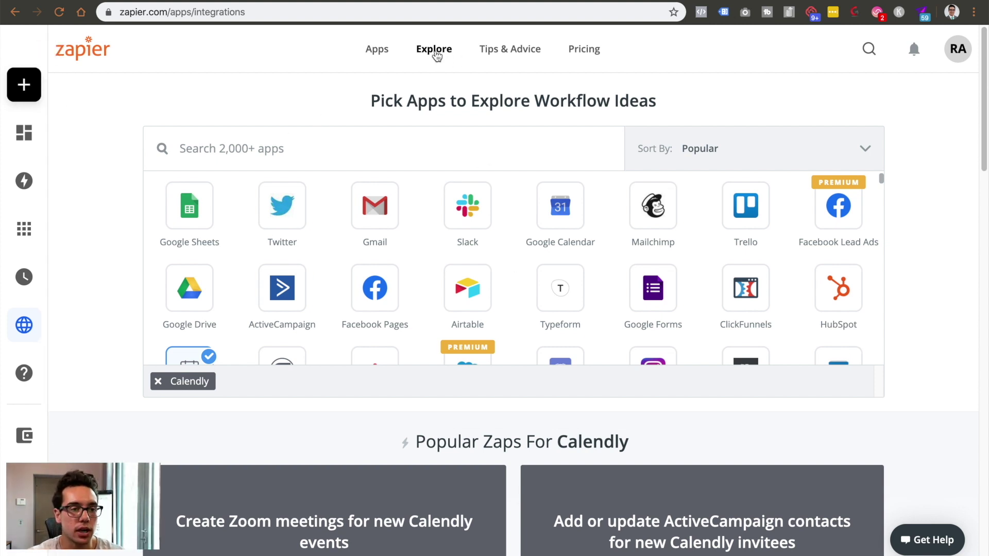
{"action": "left_click", "coordinate": [280, 273]}
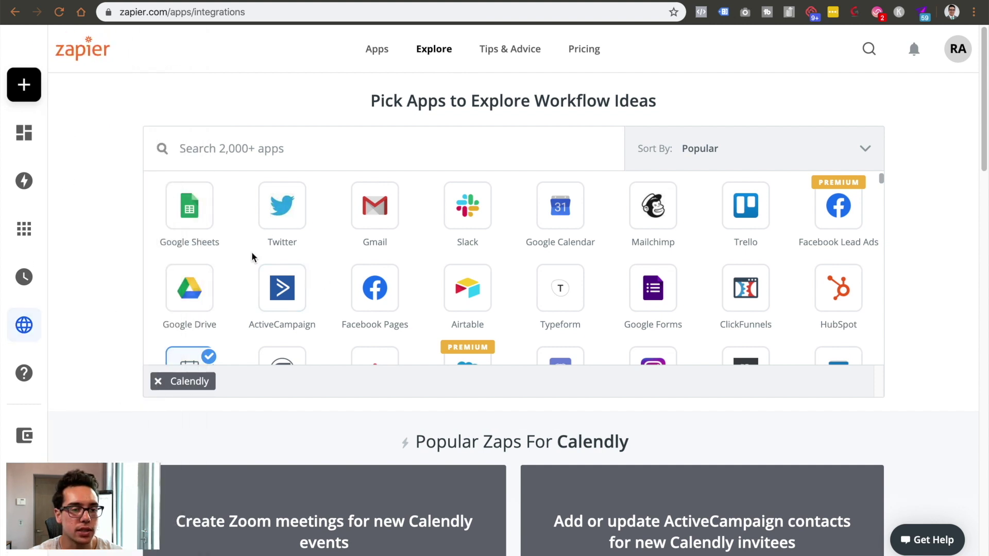